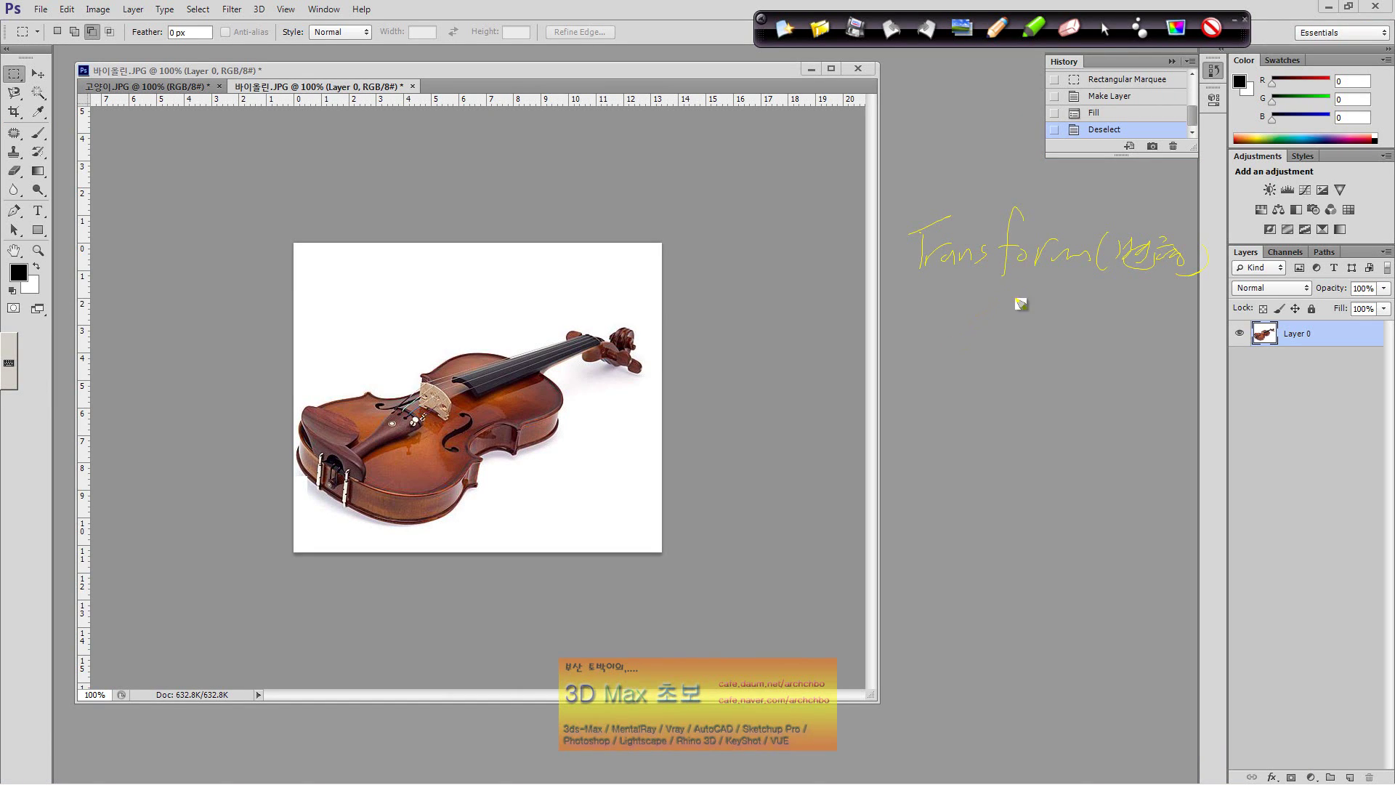
Step: Handwrite a bracket under the Transform heading with the first two list items, "크기변경 Scale" and "Rotate 회전"
mouse_move(920, 303)
left_mouse_down()
mouse_move(882, 478)
mouse_move(912, 533)
left_mouse_up()
mouse_move(932, 288)
left_mouse_down()
mouse_move(988, 287)
mouse_move(982, 311)
mouse_move(1007, 288)
mouse_move(1050, 314)
left_mouse_up()
mouse_move(1086, 294)
left_mouse_down()
mouse_move(1075, 308)
mouse_move(1134, 305)
left_mouse_up()
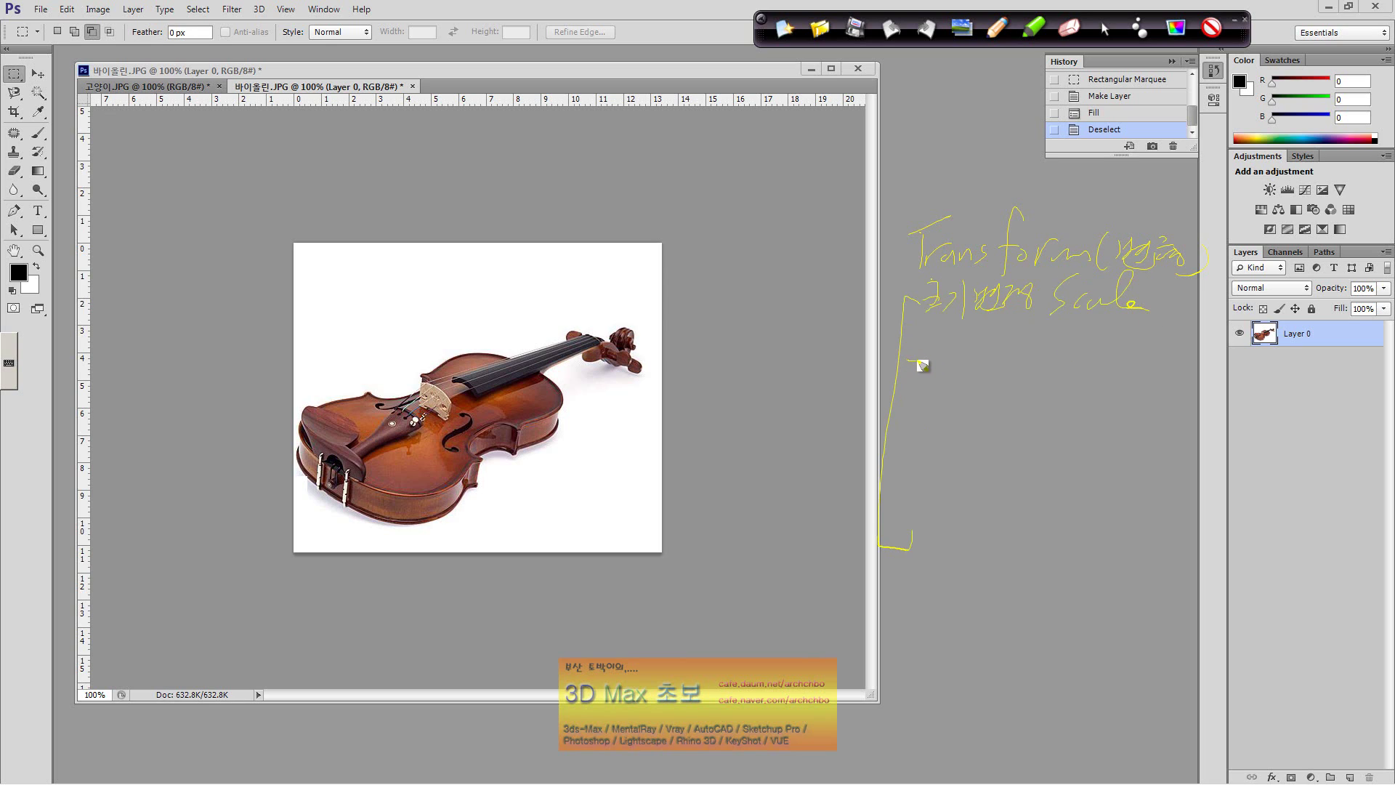
mouse_move(921, 363)
left_mouse_down()
mouse_move(1000, 371)
mouse_move(1025, 348)
mouse_move(1018, 373)
mouse_move(1086, 352)
mouse_move(1096, 406)
left_mouse_up()
left_click_drag(1112, 352, 1127, 388)
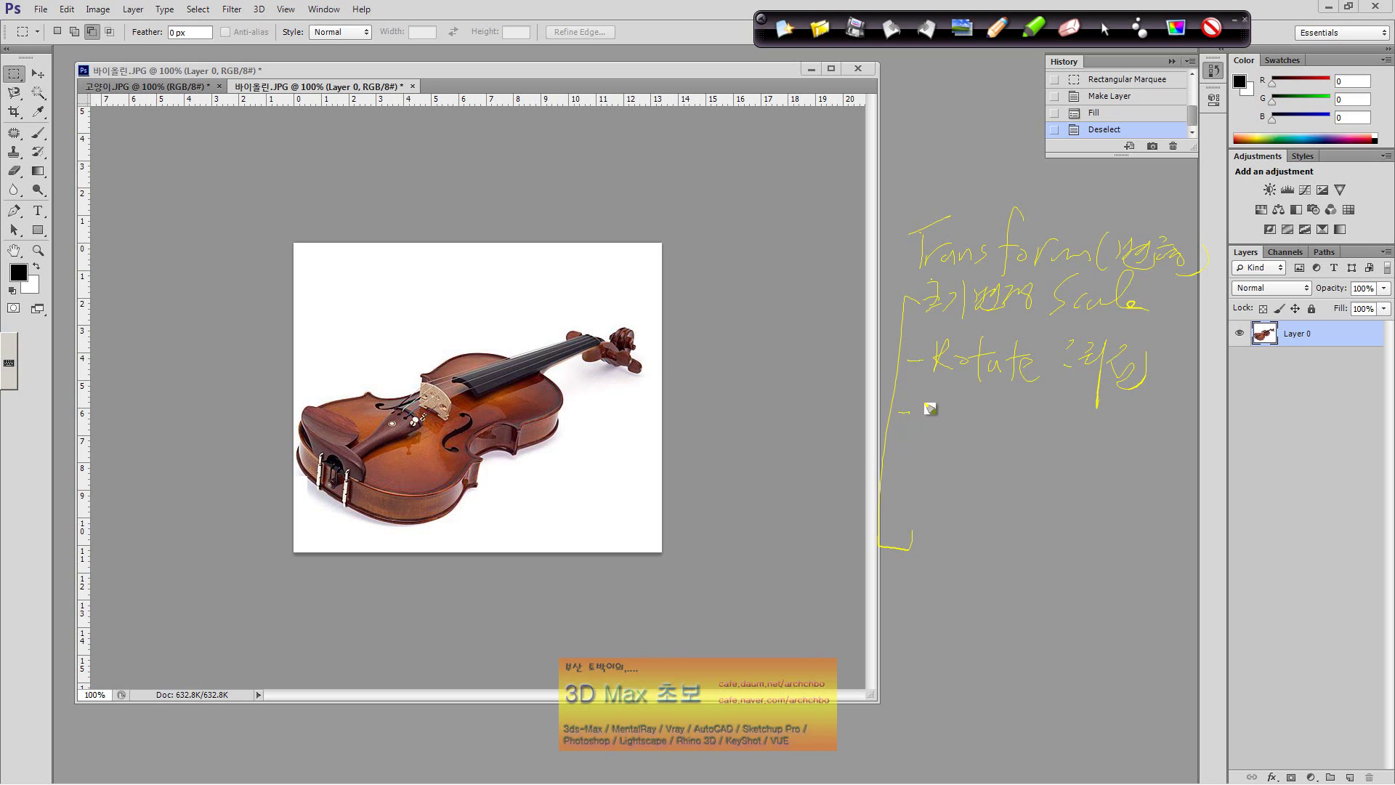
Step: Continue the handwritten list with Skew, Distort, Perspective and Warp, and bracket these four items together
mouse_move(929, 404)
left_mouse_down()
mouse_move(917, 436)
mouse_move(1014, 418)
left_mouse_up()
mouse_move(888, 472)
left_mouse_down()
mouse_move(915, 444)
mouse_move(906, 479)
mouse_move(976, 457)
mouse_move(987, 481)
mouse_move(1035, 454)
left_mouse_up()
mouse_move(909, 521)
left_mouse_down()
mouse_move(914, 559)
mouse_move(922, 538)
mouse_move(972, 526)
mouse_move(978, 538)
mouse_move(1089, 552)
left_mouse_up()
left_click(1127, 544)
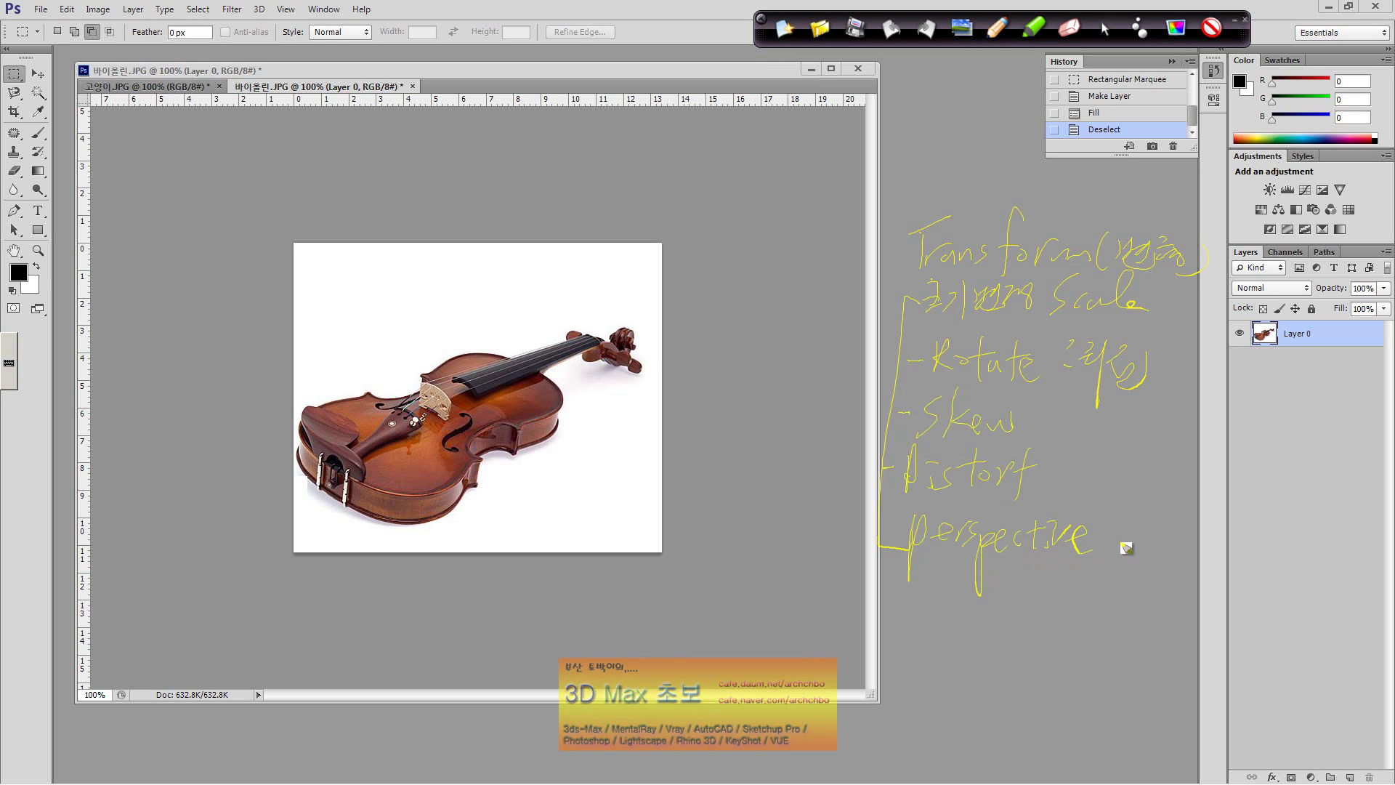
mouse_move(892, 616)
left_mouse_down()
mouse_move(903, 632)
mouse_move(950, 636)
mouse_move(1036, 621)
left_mouse_up()
mouse_move(1050, 429)
left_mouse_down()
mouse_move(1100, 616)
mouse_move(1074, 583)
left_mouse_up()
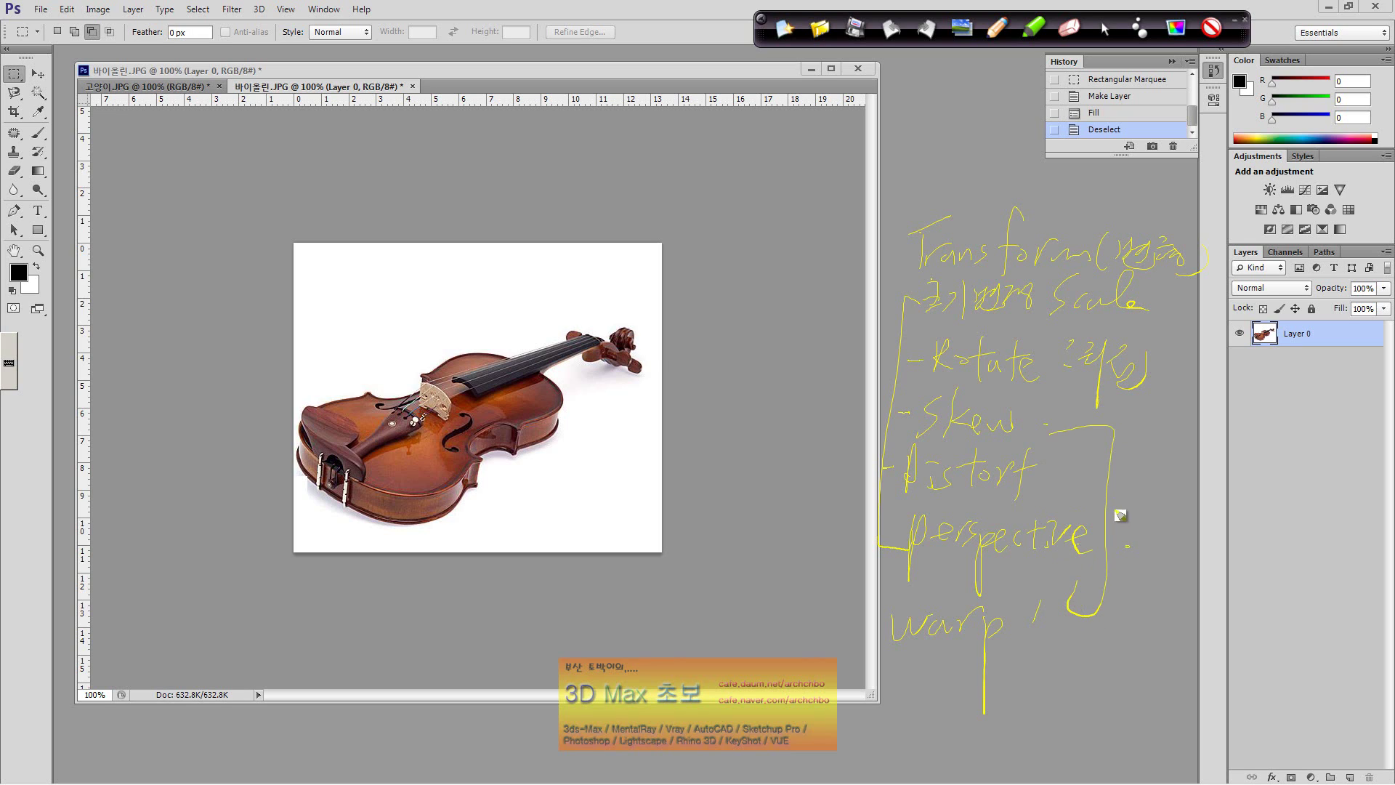
Step: Handwrite the note "모양변형" beside the bracketed items and add "Flip : 뒤집기" as the final list entry
mouse_move(1120, 515)
left_mouse_down()
mouse_move(1150, 518)
mouse_move(1156, 487)
mouse_move(1174, 499)
mouse_move(1162, 530)
mouse_move(1190, 496)
mouse_move(1203, 507)
mouse_move(1228, 488)
mouse_move(1213, 496)
mouse_move(1248, 512)
mouse_move(1276, 506)
left_mouse_up()
mouse_move(909, 669)
left_mouse_down()
mouse_move(905, 725)
mouse_move(931, 668)
left_mouse_up()
mouse_move(910, 687)
left_mouse_down()
mouse_move(932, 682)
mouse_move(936, 713)
left_mouse_up()
left_click(958, 677)
left_click_drag(949, 701, 958, 739)
left_click_drag(961, 705, 1002, 705)
left_click_drag(1042, 675, 1045, 691)
mouse_move(1056, 667)
left_mouse_down()
mouse_move(1049, 710)
mouse_move(1073, 694)
left_mouse_up()
left_click_drag(1082, 675, 1070, 721)
left_click_drag(1102, 701, 1105, 719)
left_click_drag(1112, 686, 1126, 720)
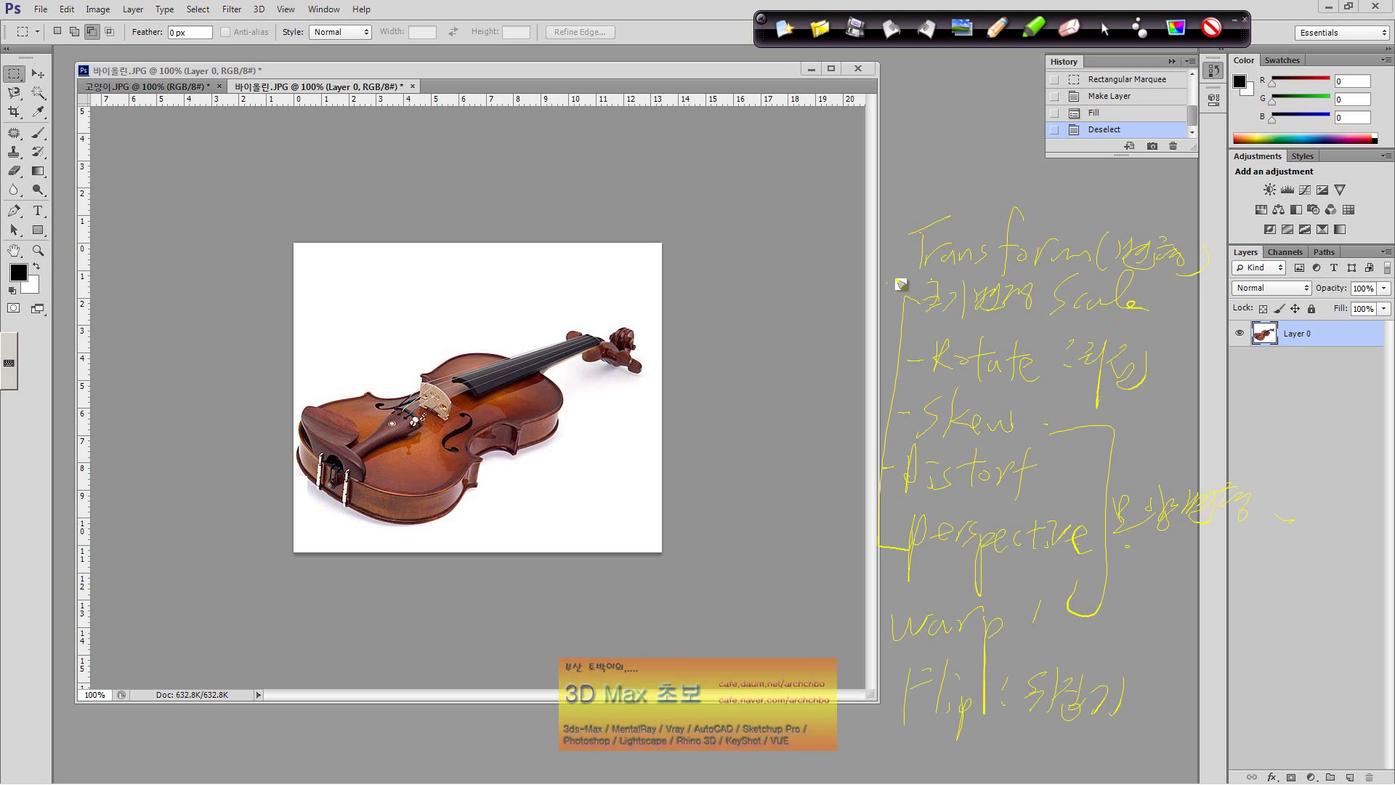
Step: Underline the Transform heading and the Scale and Rotate entries, and switch the annotation pen back to the normal pointer
left_click_drag(888, 279, 1241, 289)
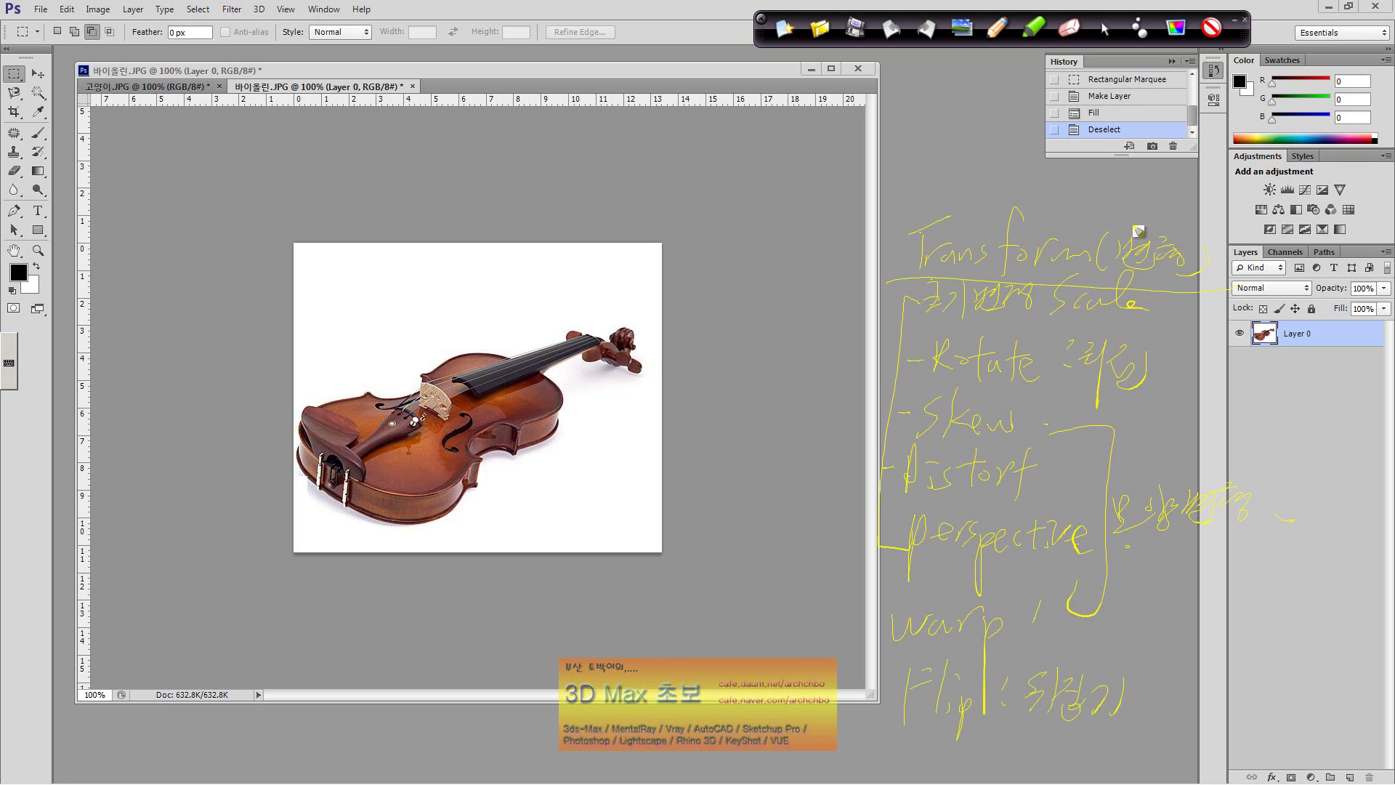
left_click_drag(1042, 325, 1200, 335)
left_click_drag(1055, 388, 1189, 395)
left_click(1107, 30)
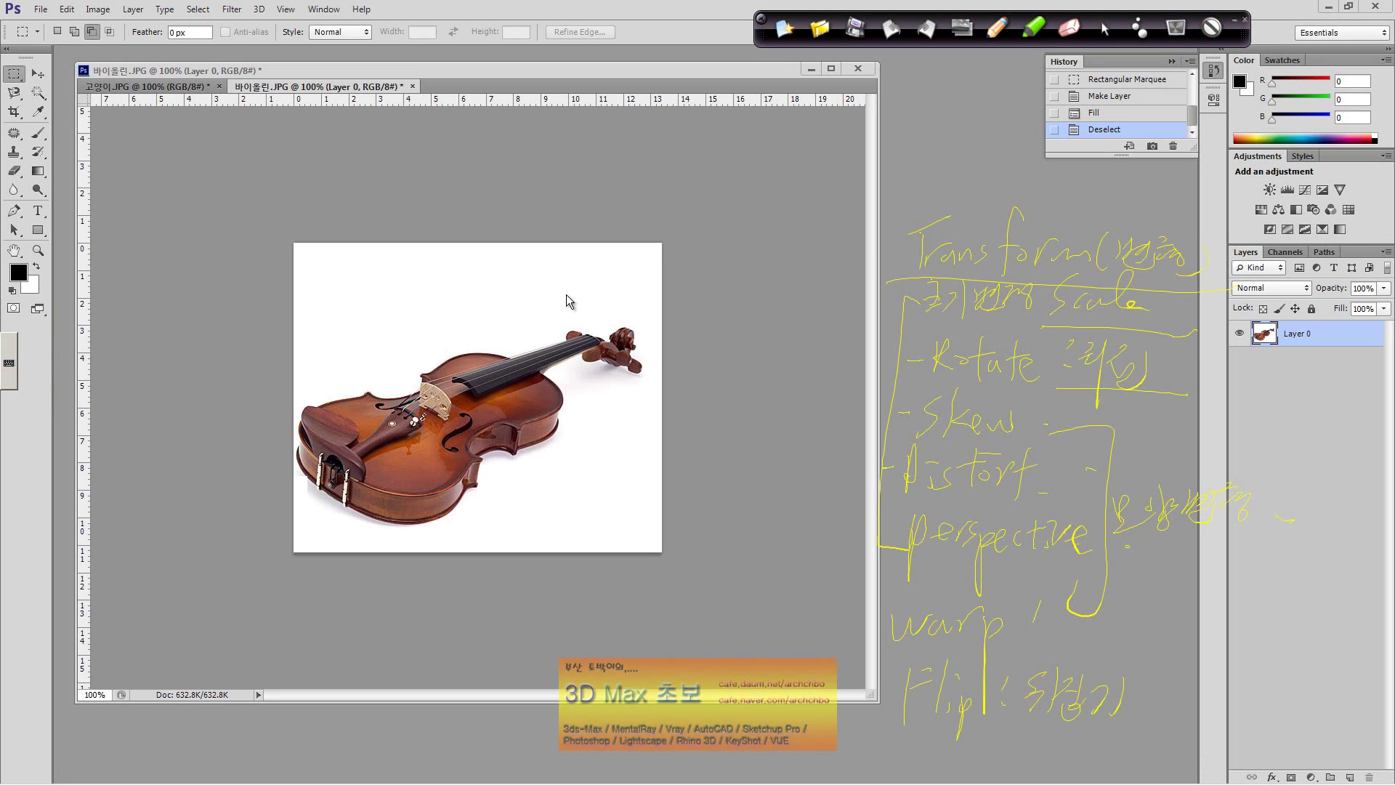
Step: Select the white background around the violin with the Magic Wand at tolerance 32
left_click(38, 74)
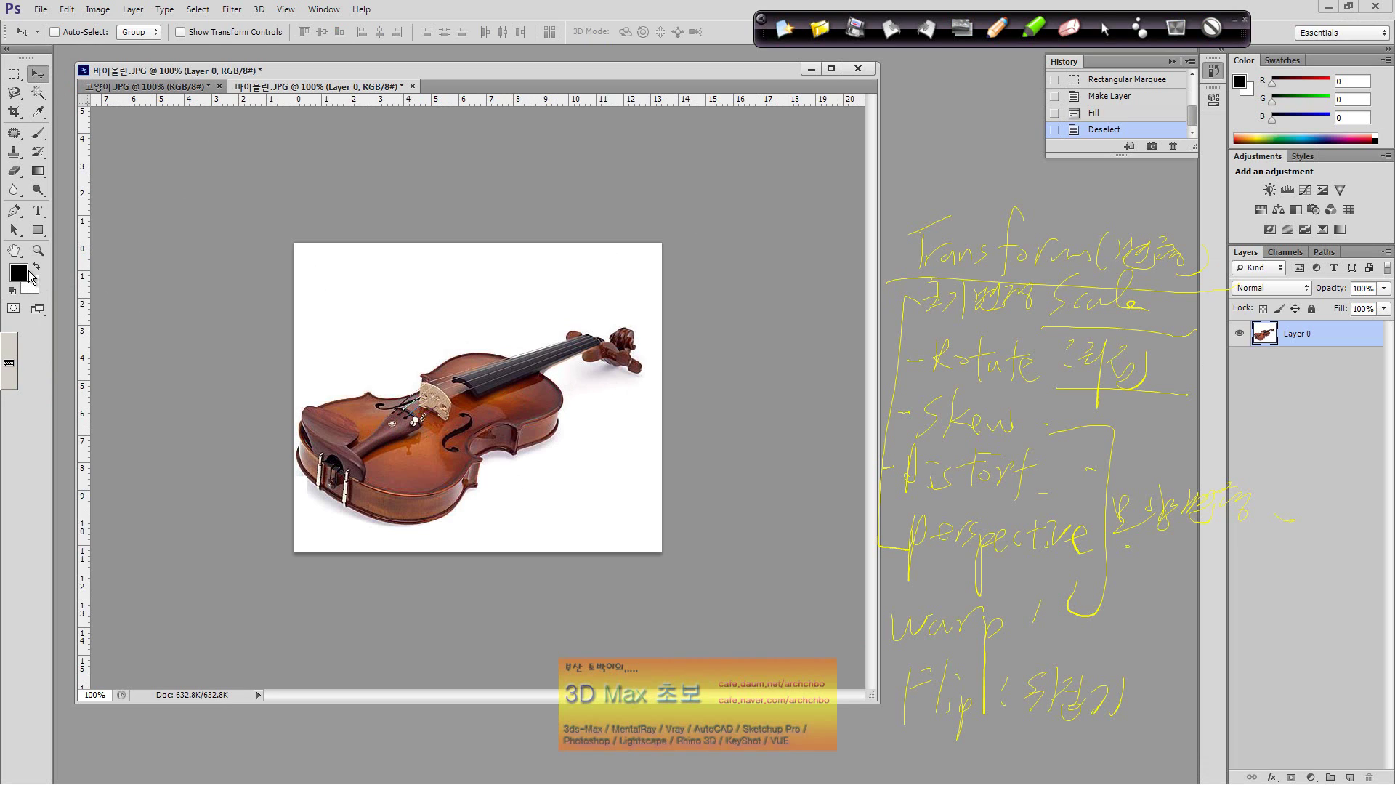
left_click(37, 92)
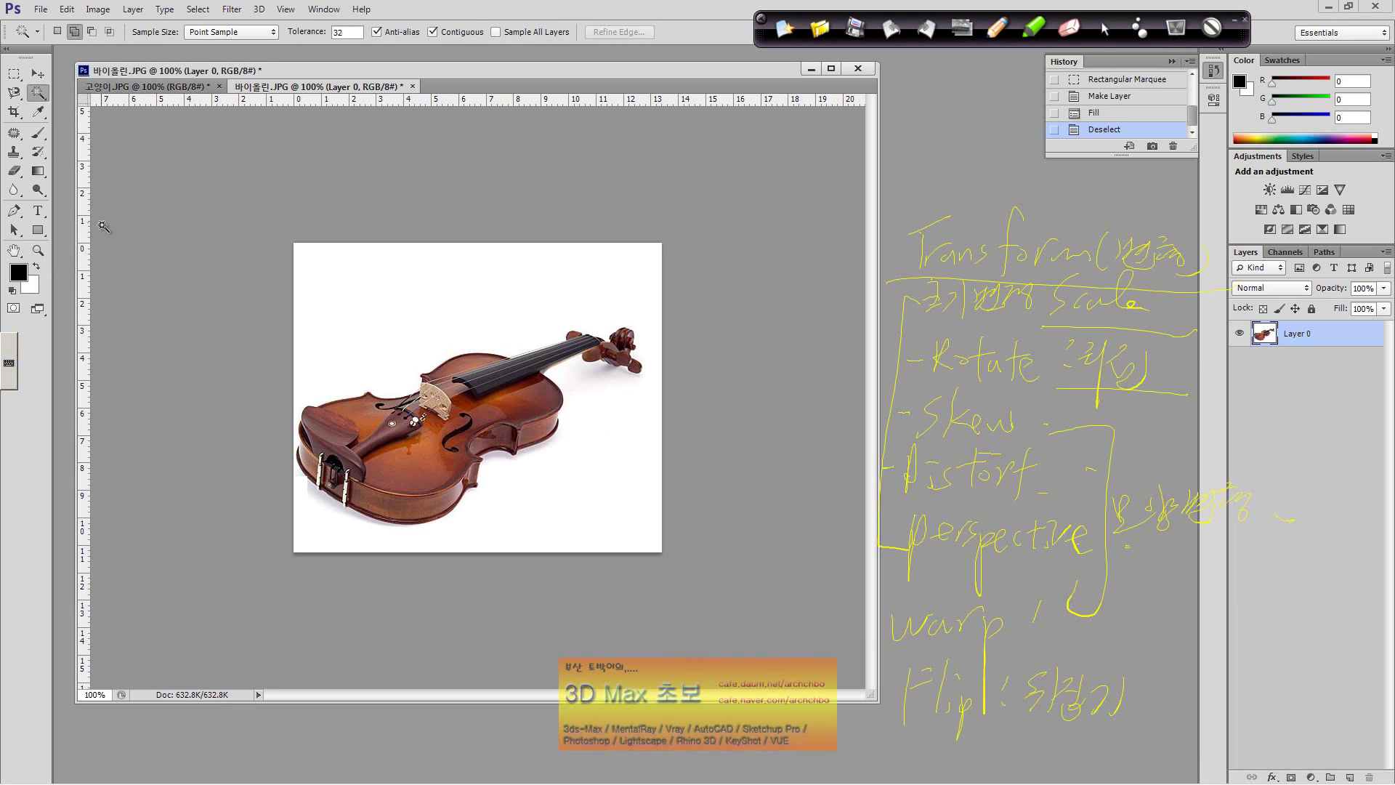
right_click(38, 92)
left_click(110, 105)
left_click(436, 343)
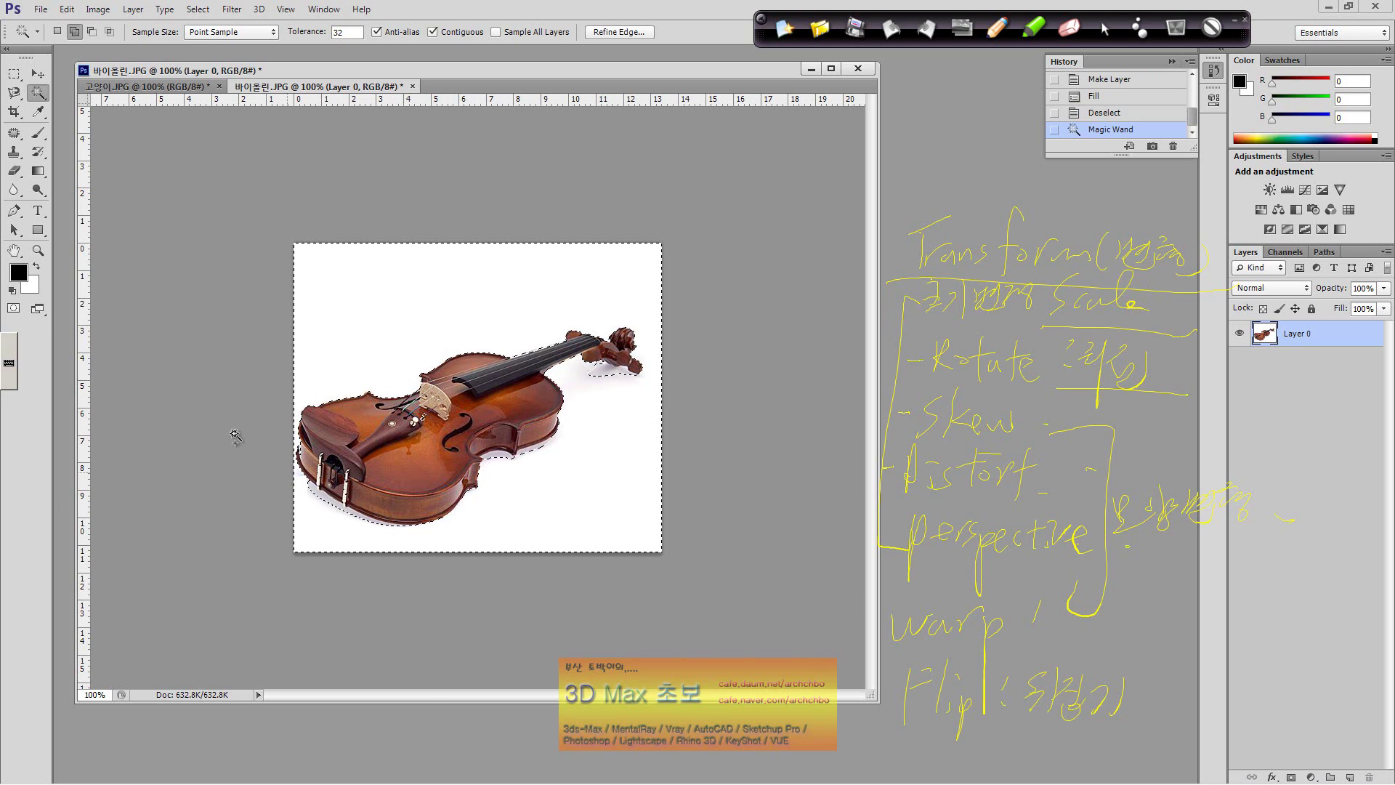
Step: Add the shadow areas below the violin's body and under its pegs to the Magic Wand selection
left_click(38, 250)
left_click(343, 495)
left_click(343, 495)
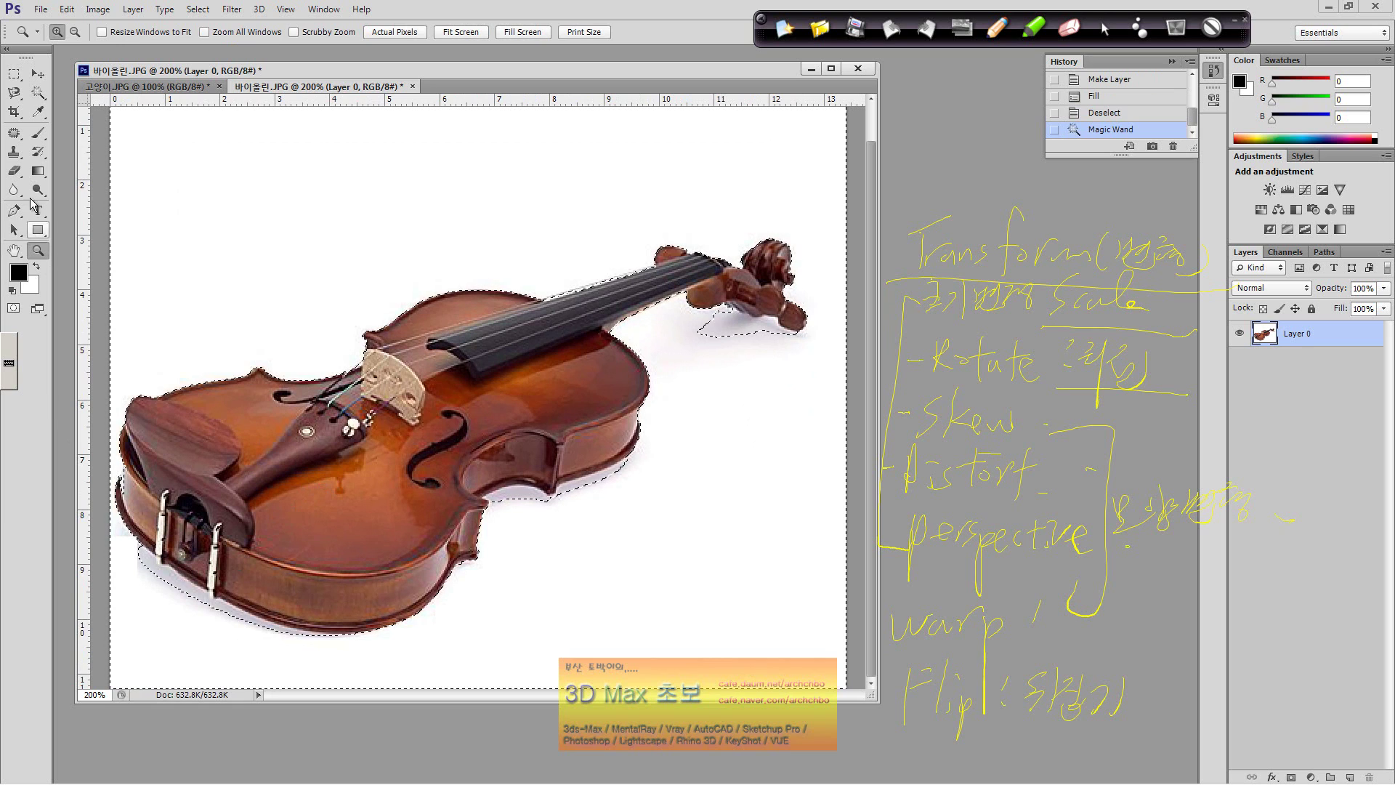
left_click(38, 92)
left_click(166, 578)
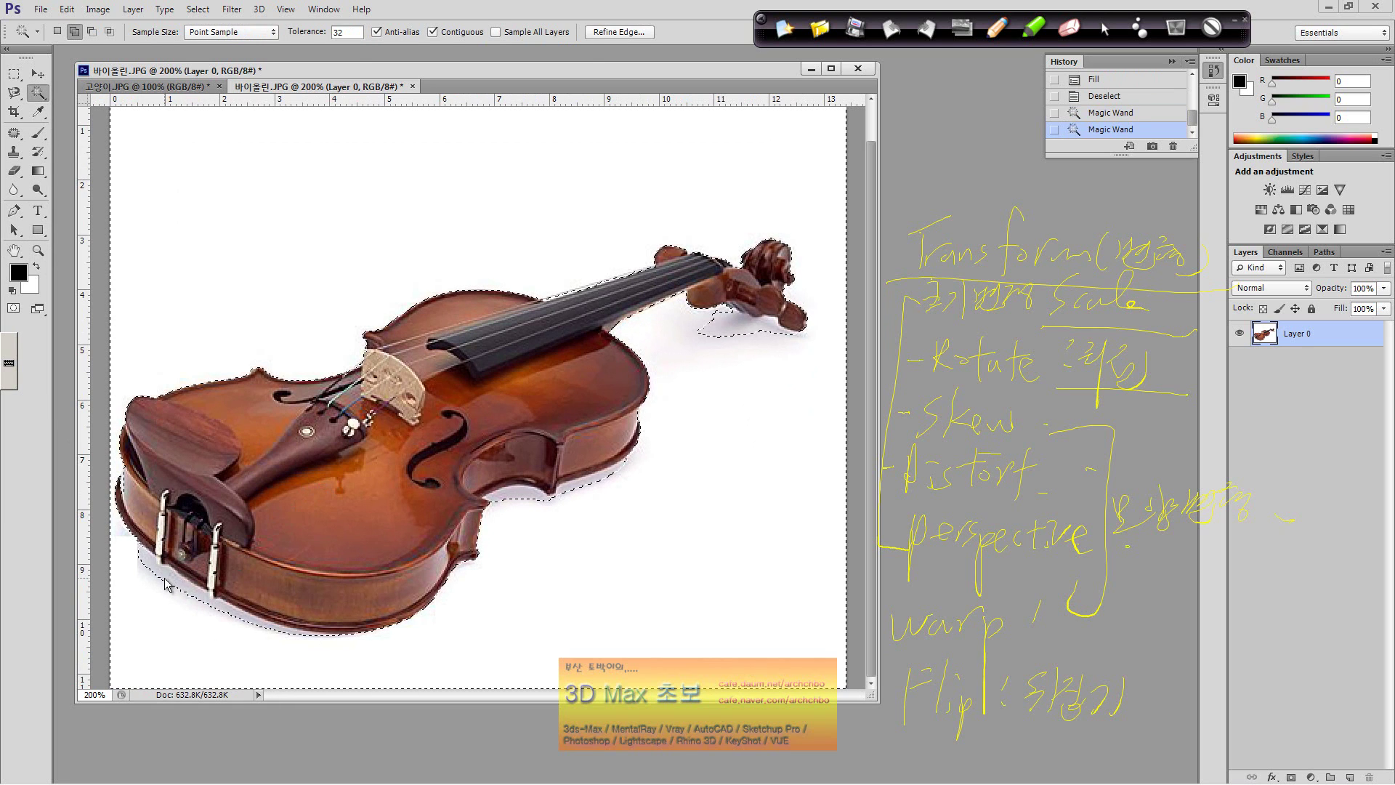
left_click(740, 336)
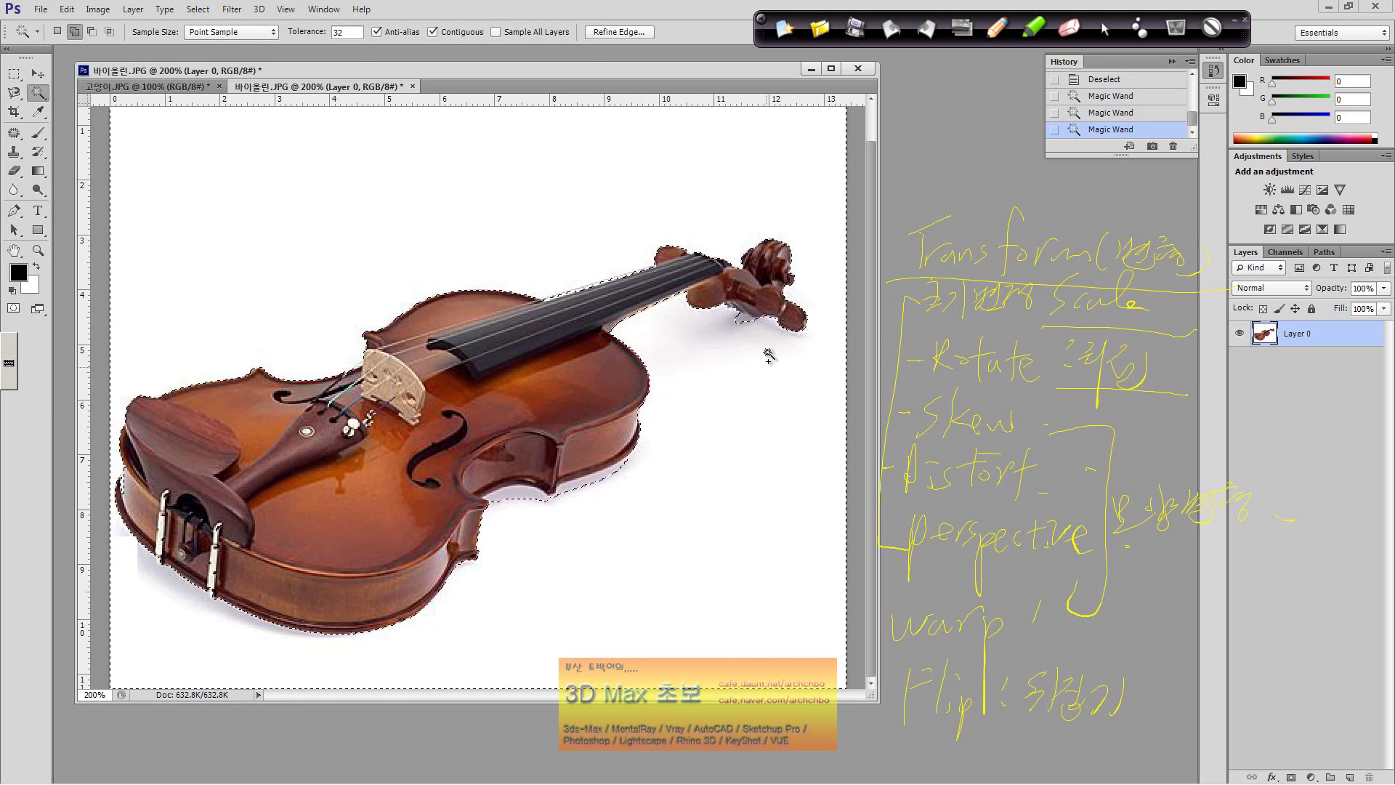
left_click(741, 323)
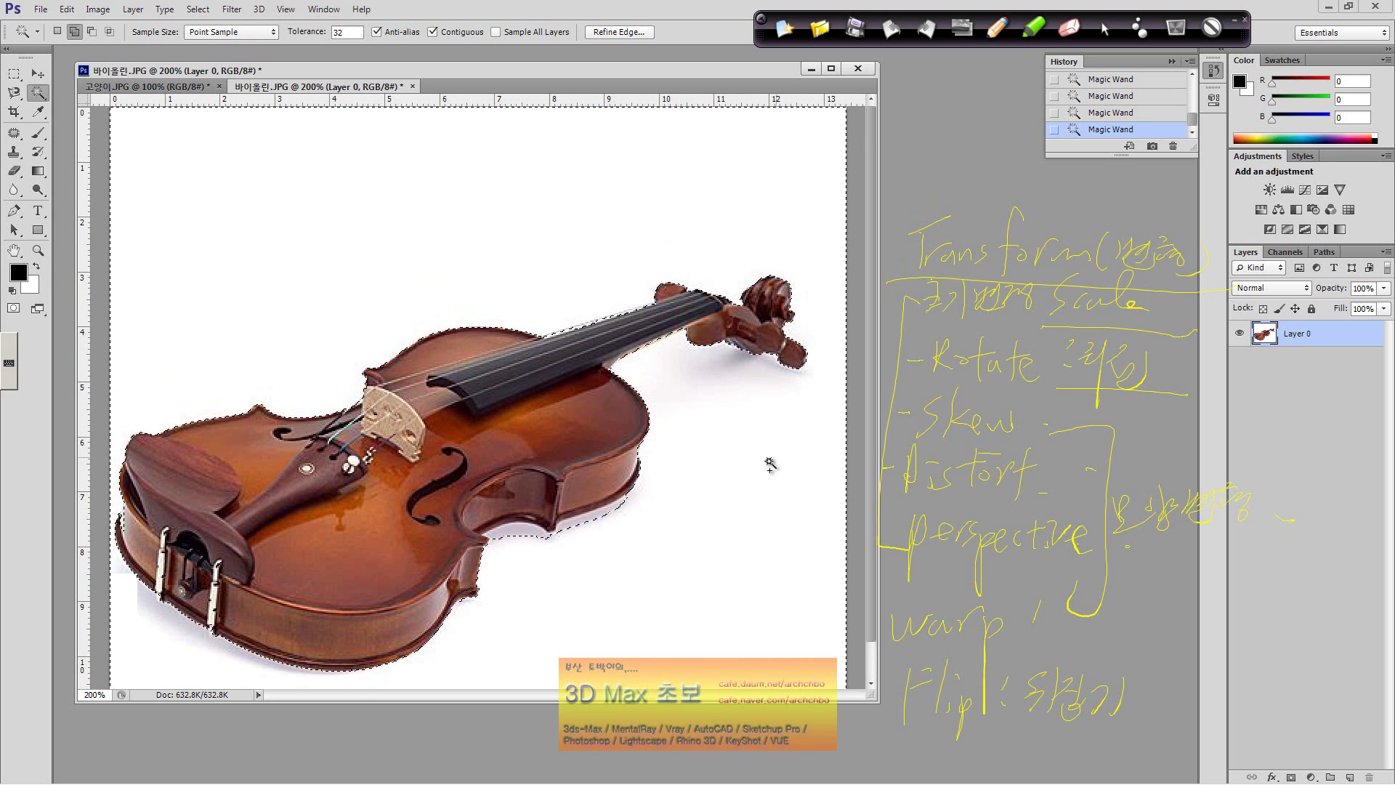
Step: Delete the selected background from Layer 0 and clear the selection
scroll(770, 457, "up", 1)
key("Delete")
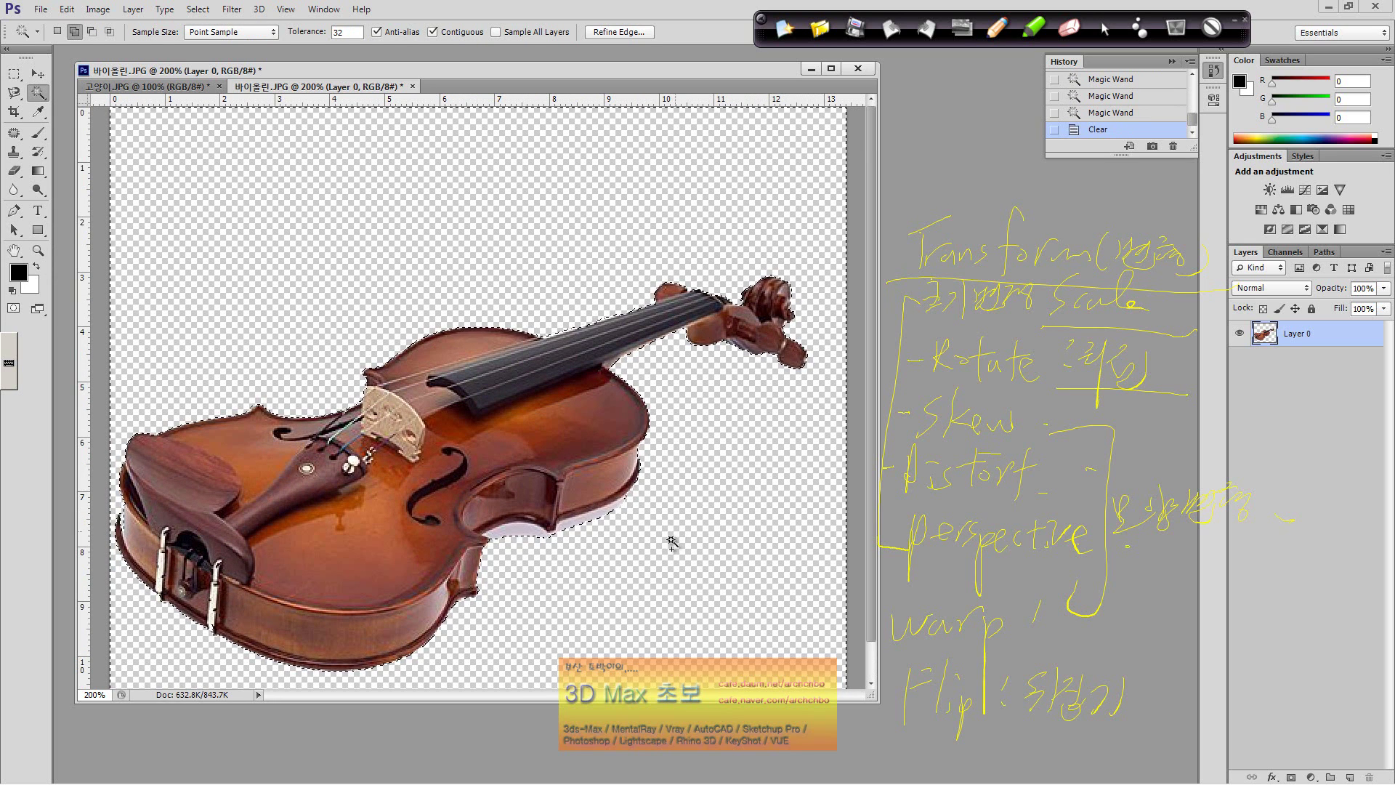
key("ctrl+d")
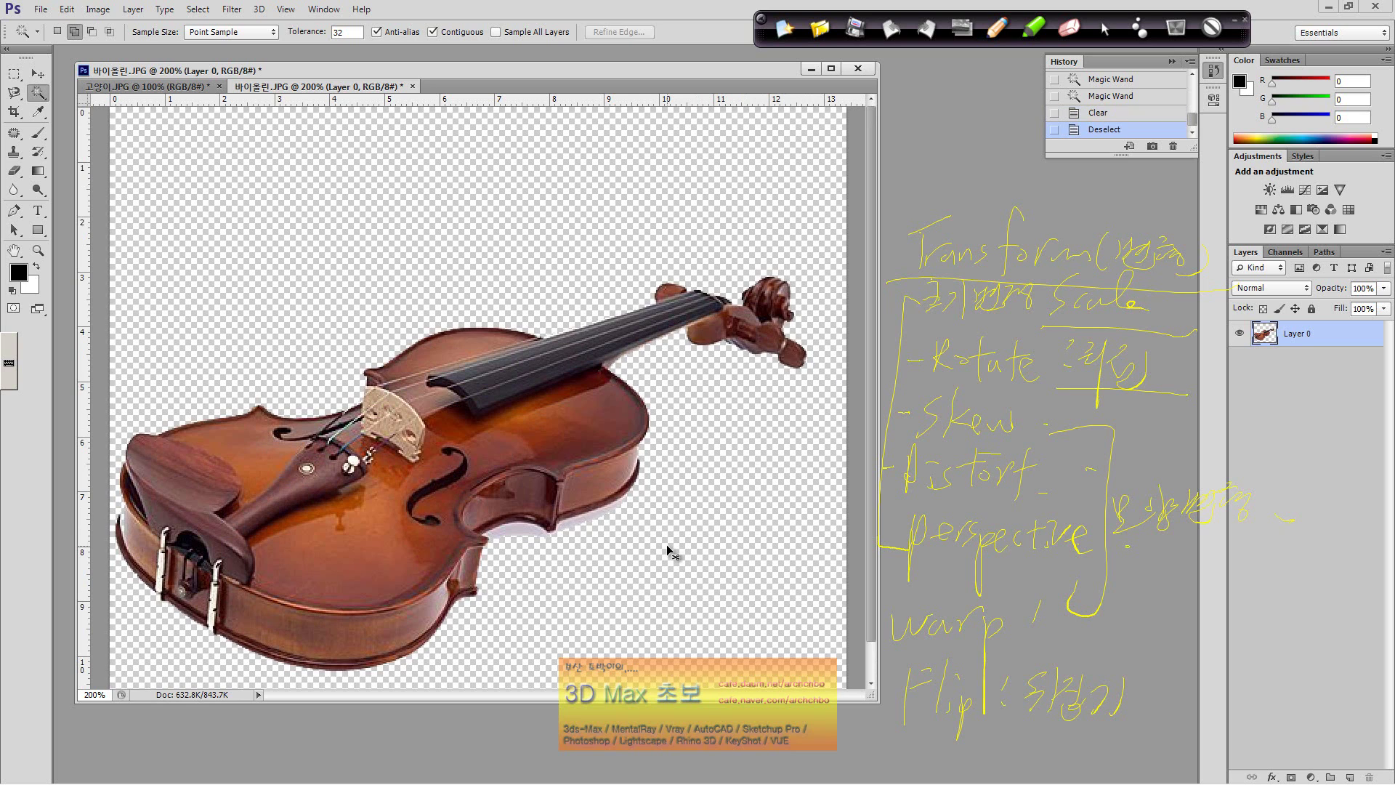
Step: Return to 100% zoom and use Free Transform to move the violin up and slightly right to X 250.50 px, Y 226.00 px
left_click(37, 250)
left_click(309, 361)
double_click(47, 254)
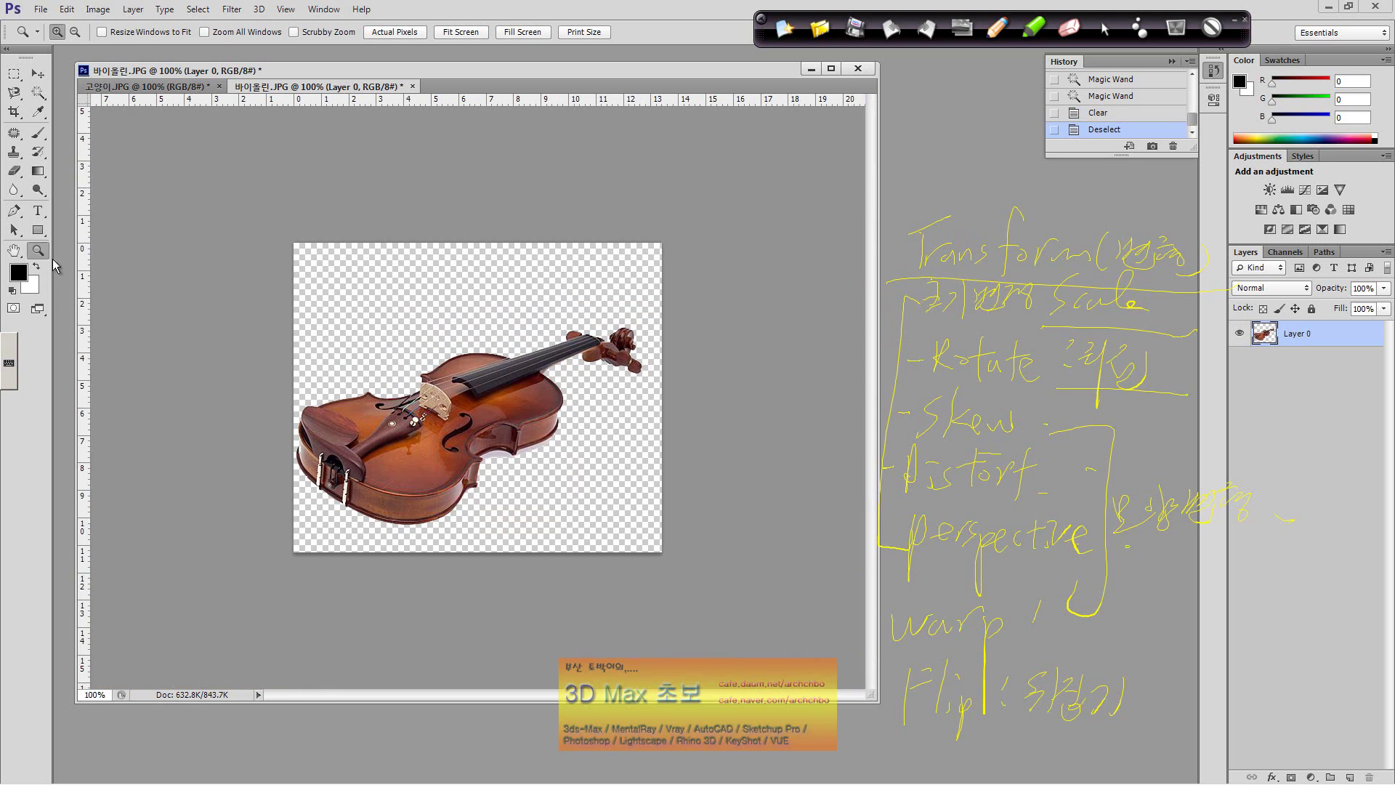
key("v")
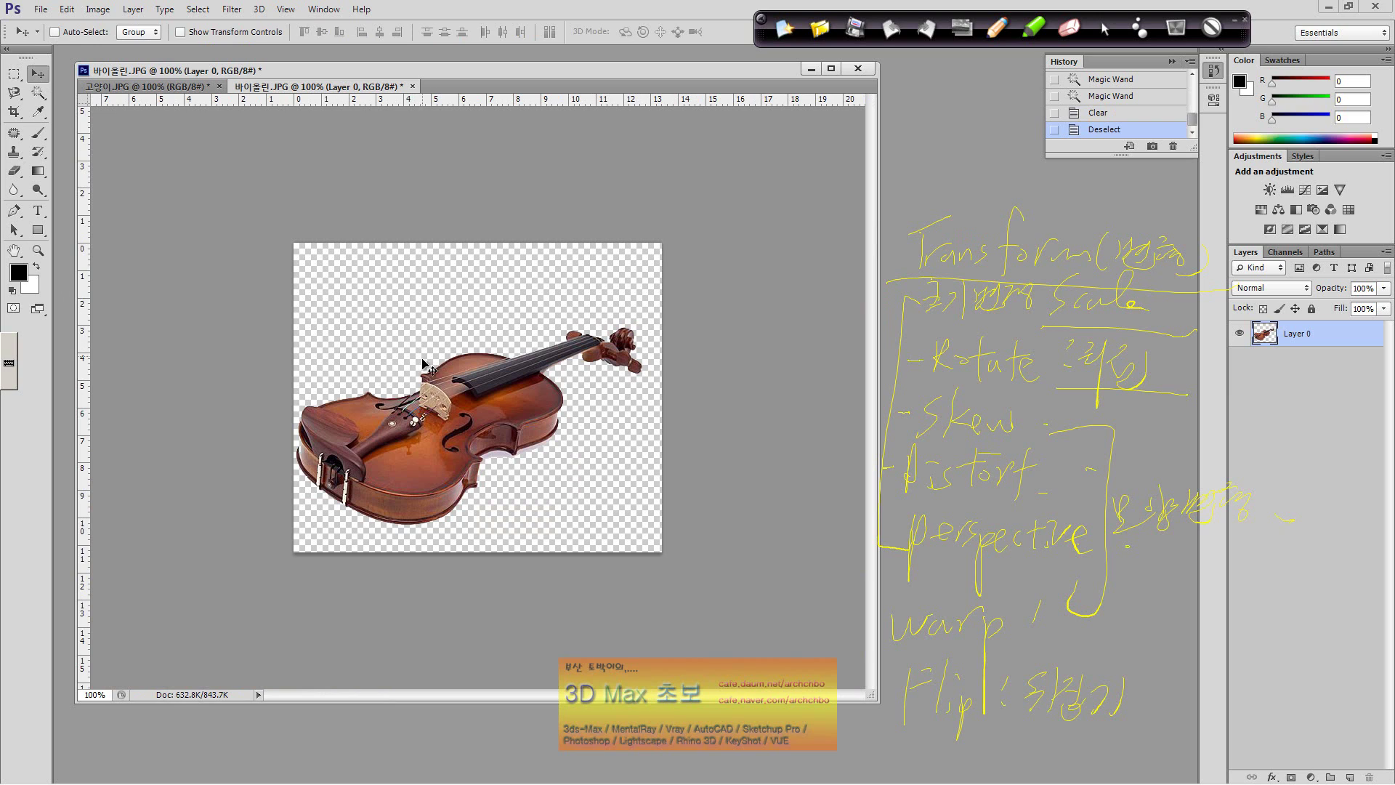
key("ctrl+t")
left_click_drag(484, 427, 518, 395)
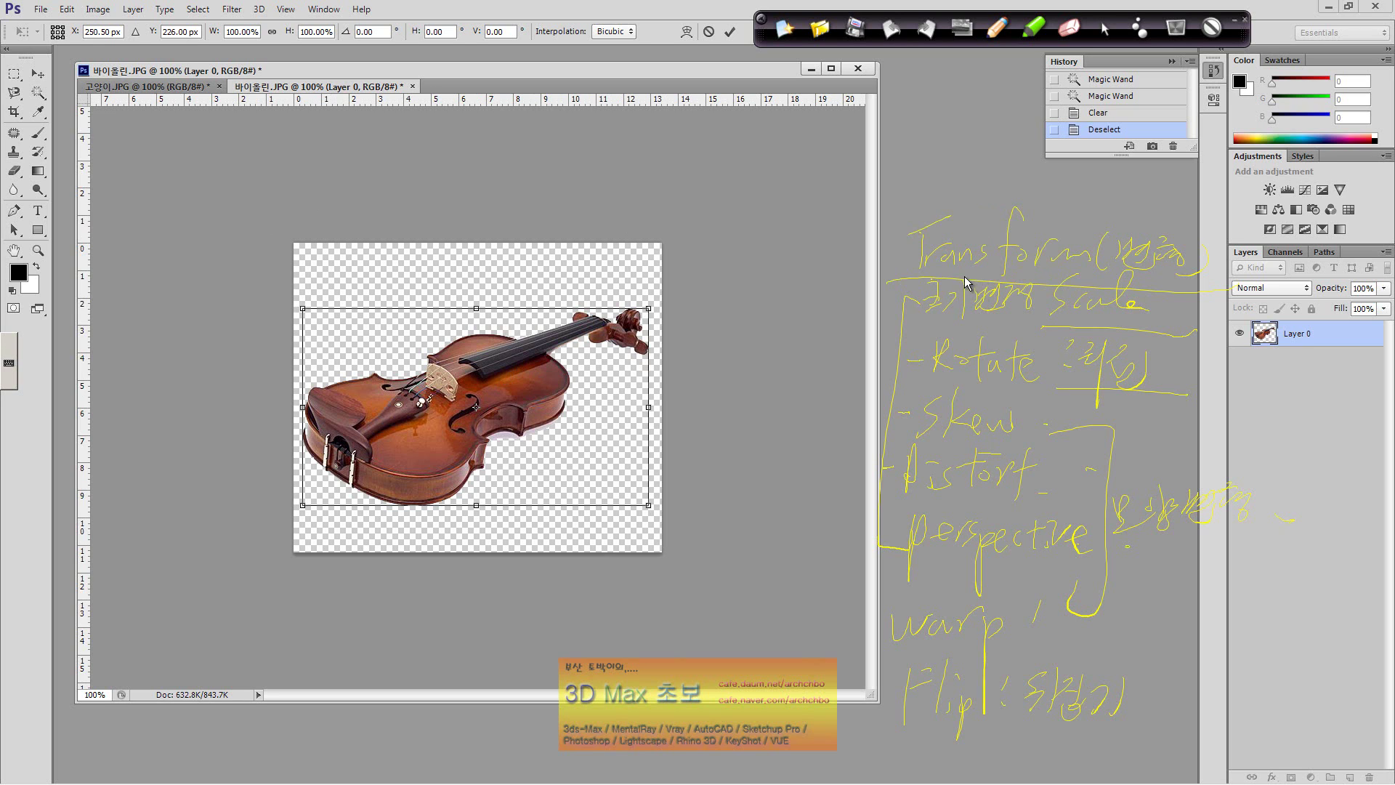
key("Return")
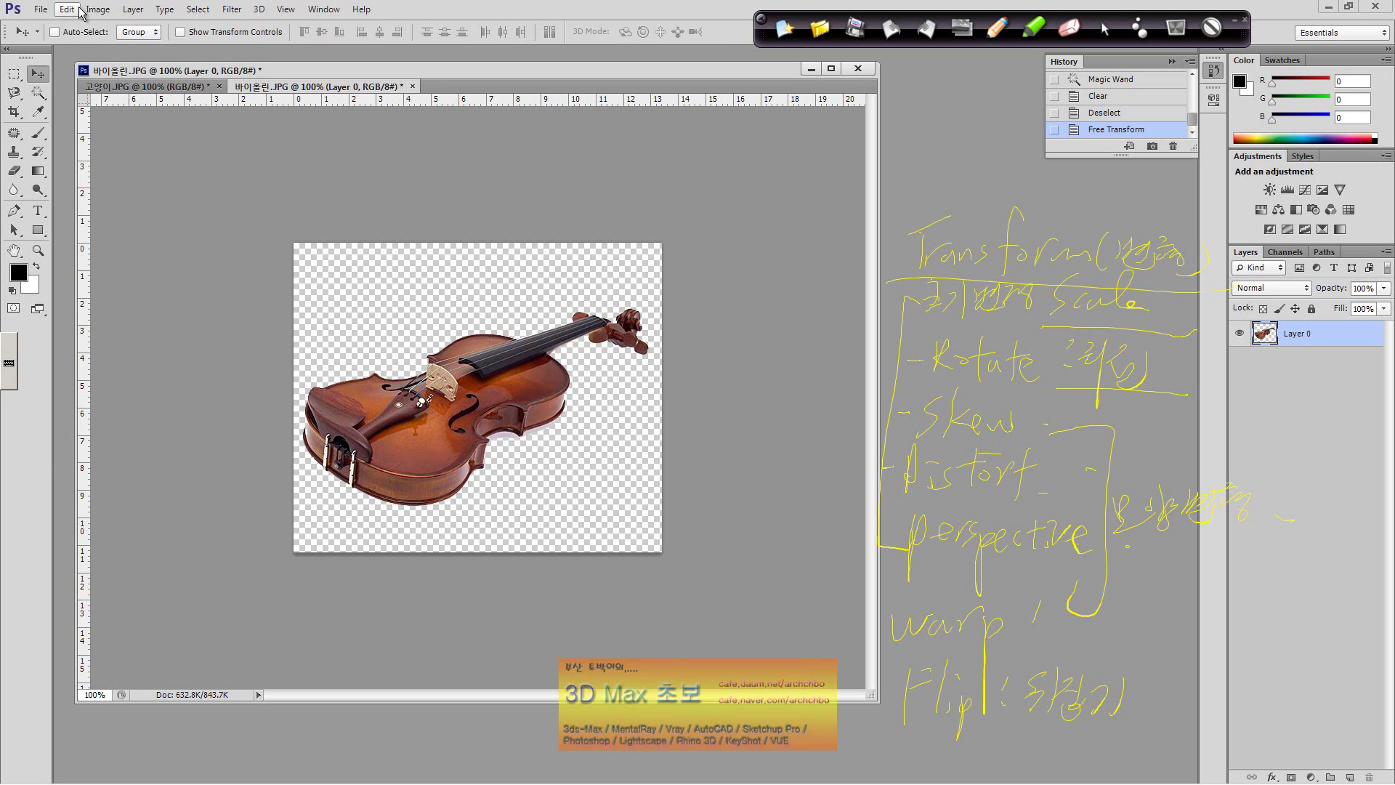
left_click(67, 10)
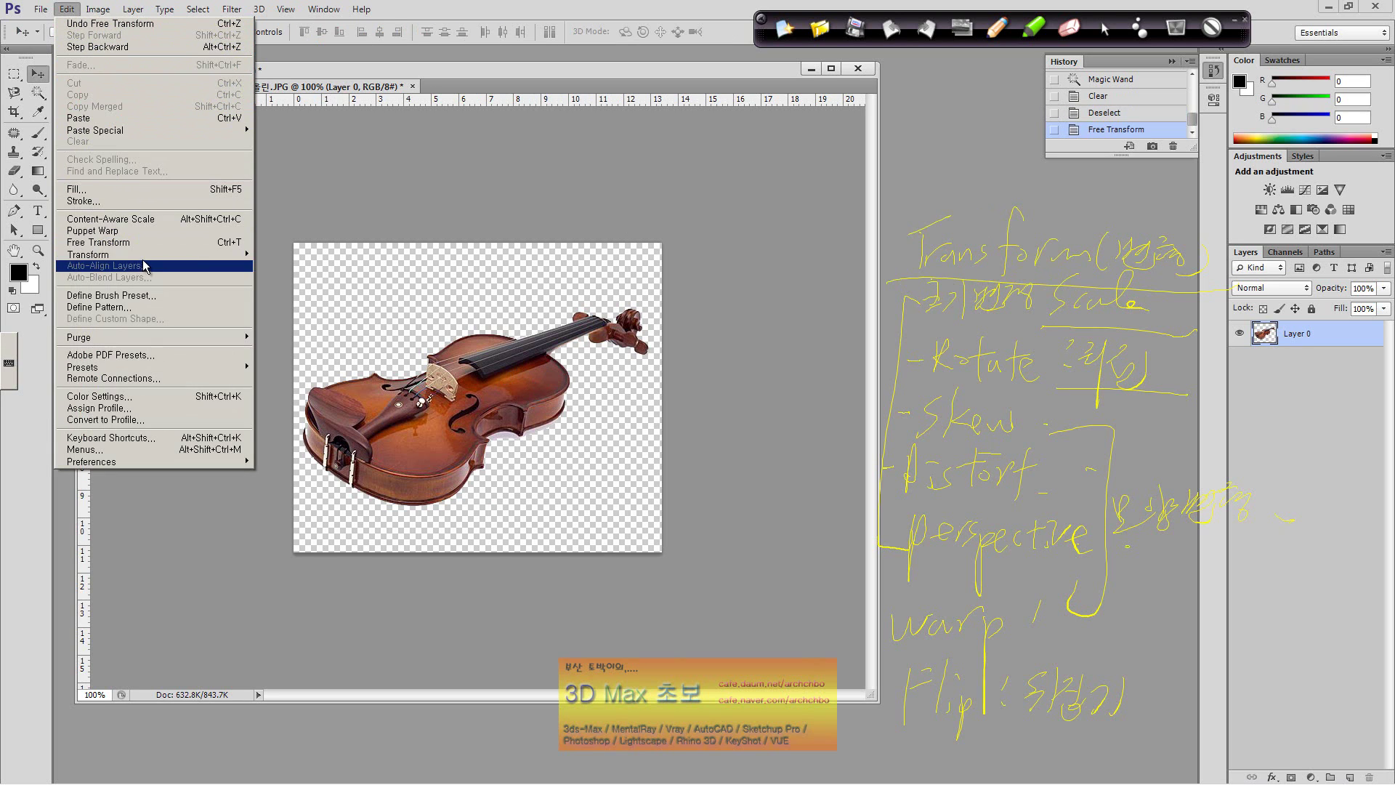
mouse_move(147, 259)
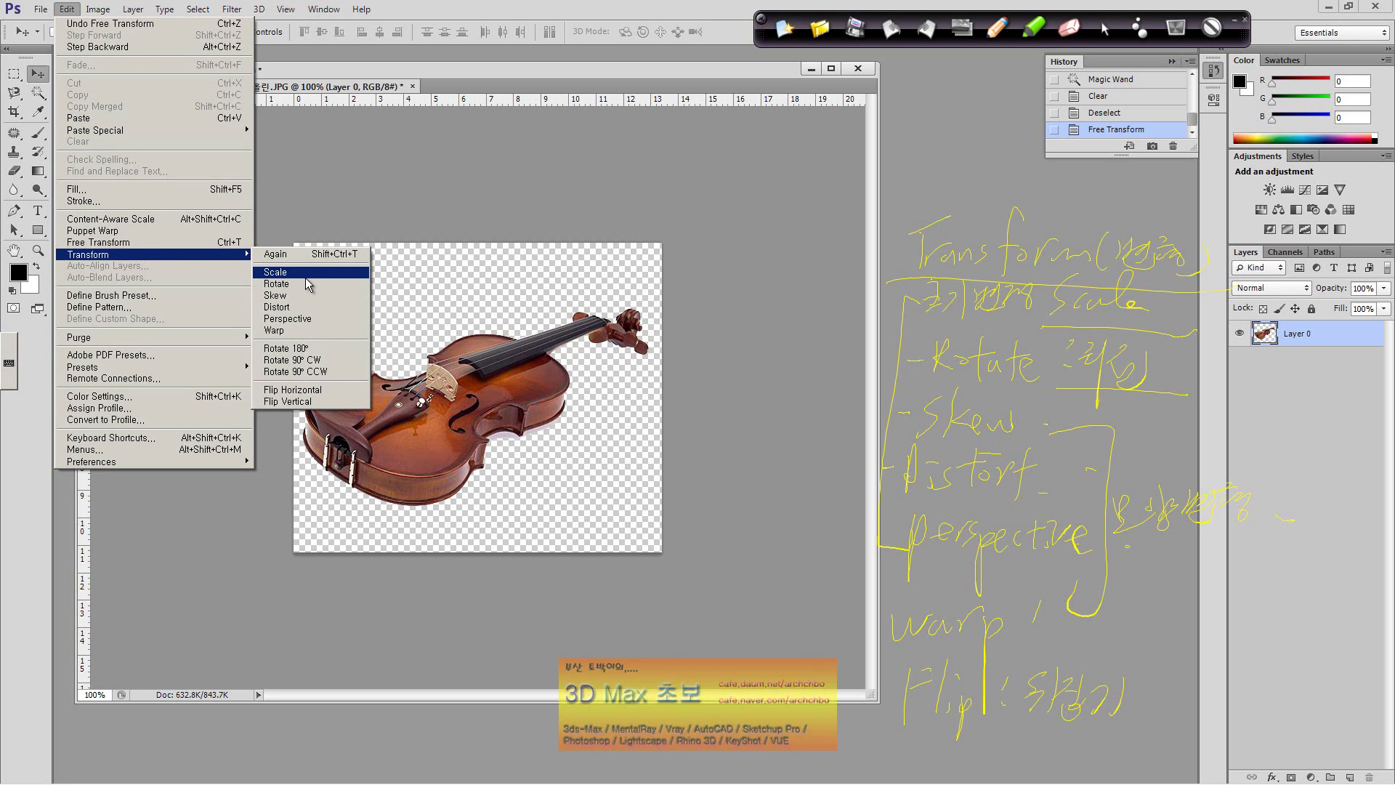
left_click(456, 395)
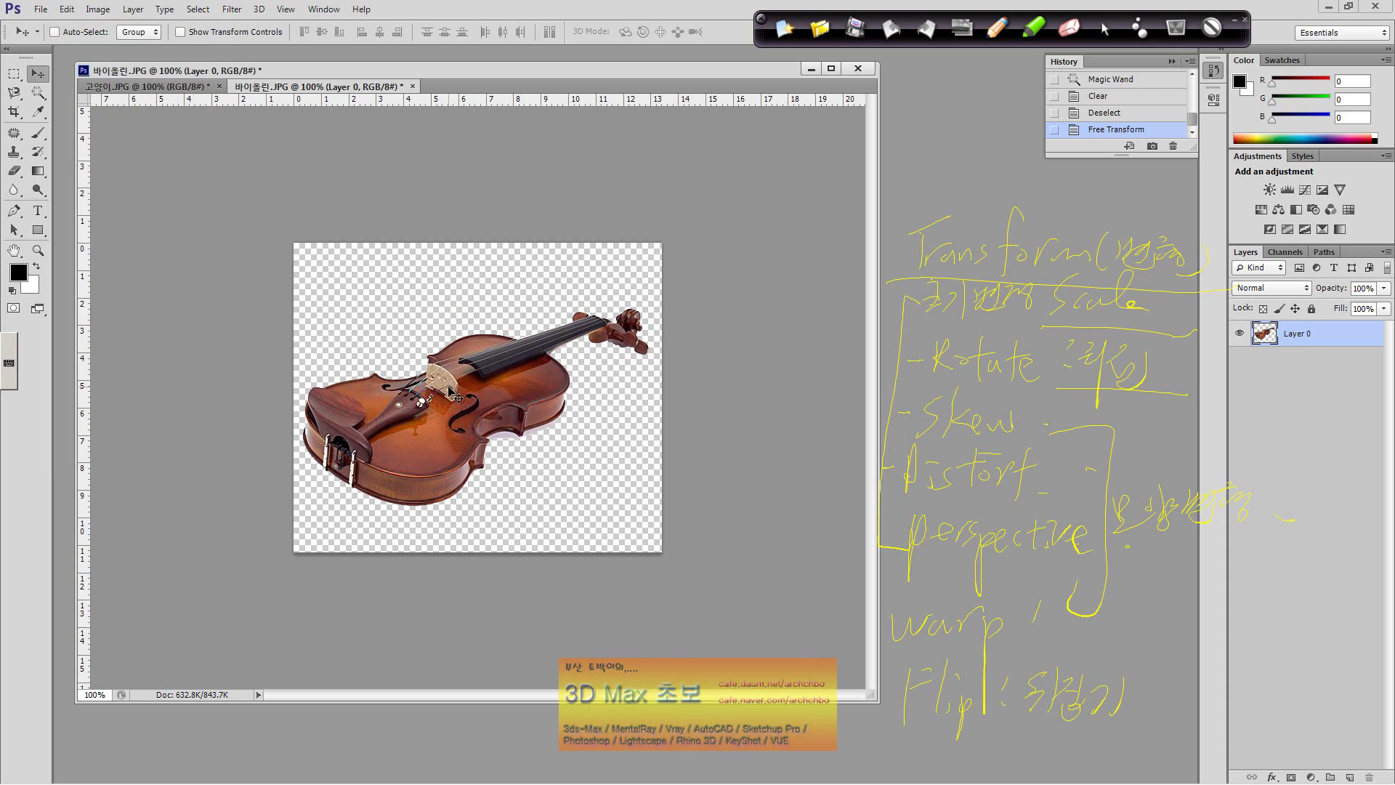
Step: Try scaling the violin with Free Transform, first proportionally to about 69%, then stretching it to 94.85% height and 80.92% width
key("ctrl+t")
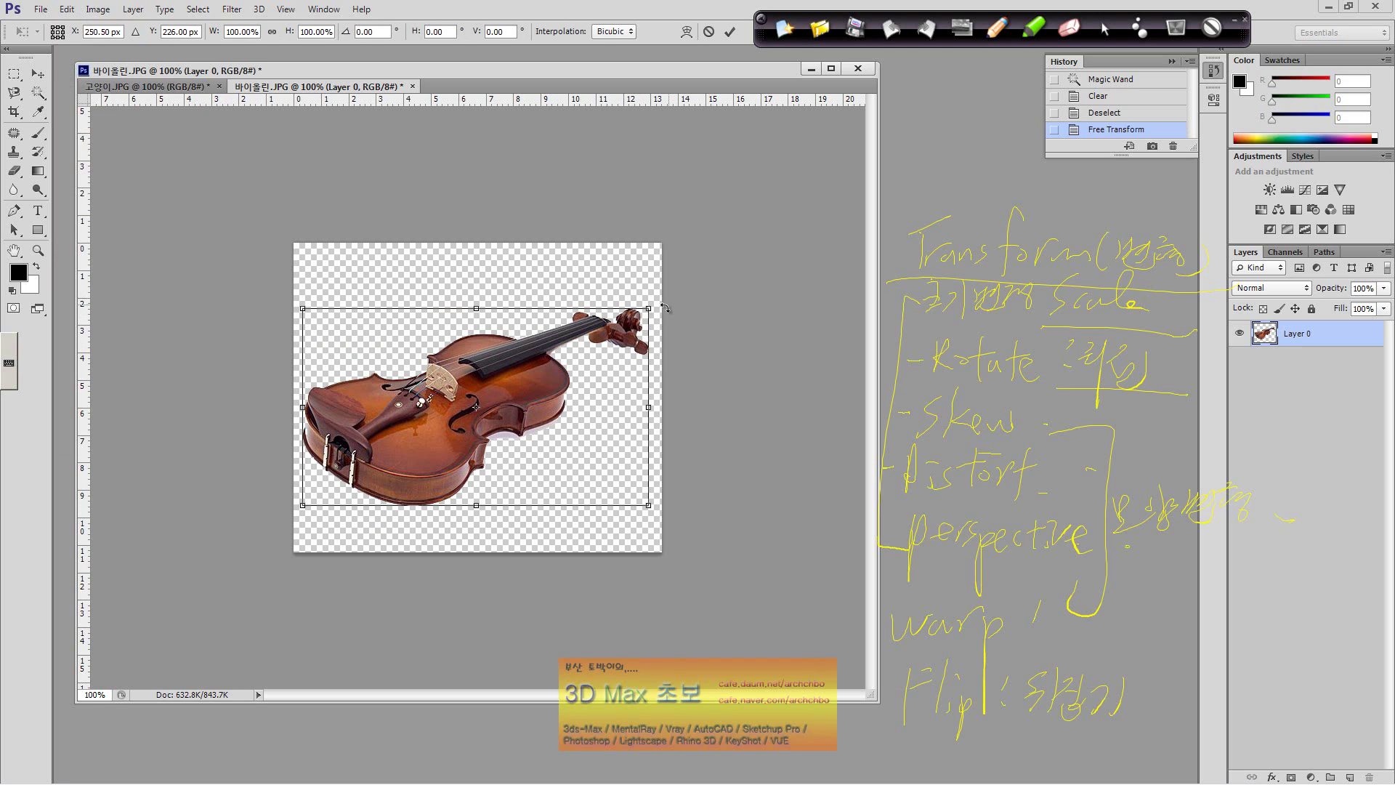
left_click_drag(651, 306, 546, 381)
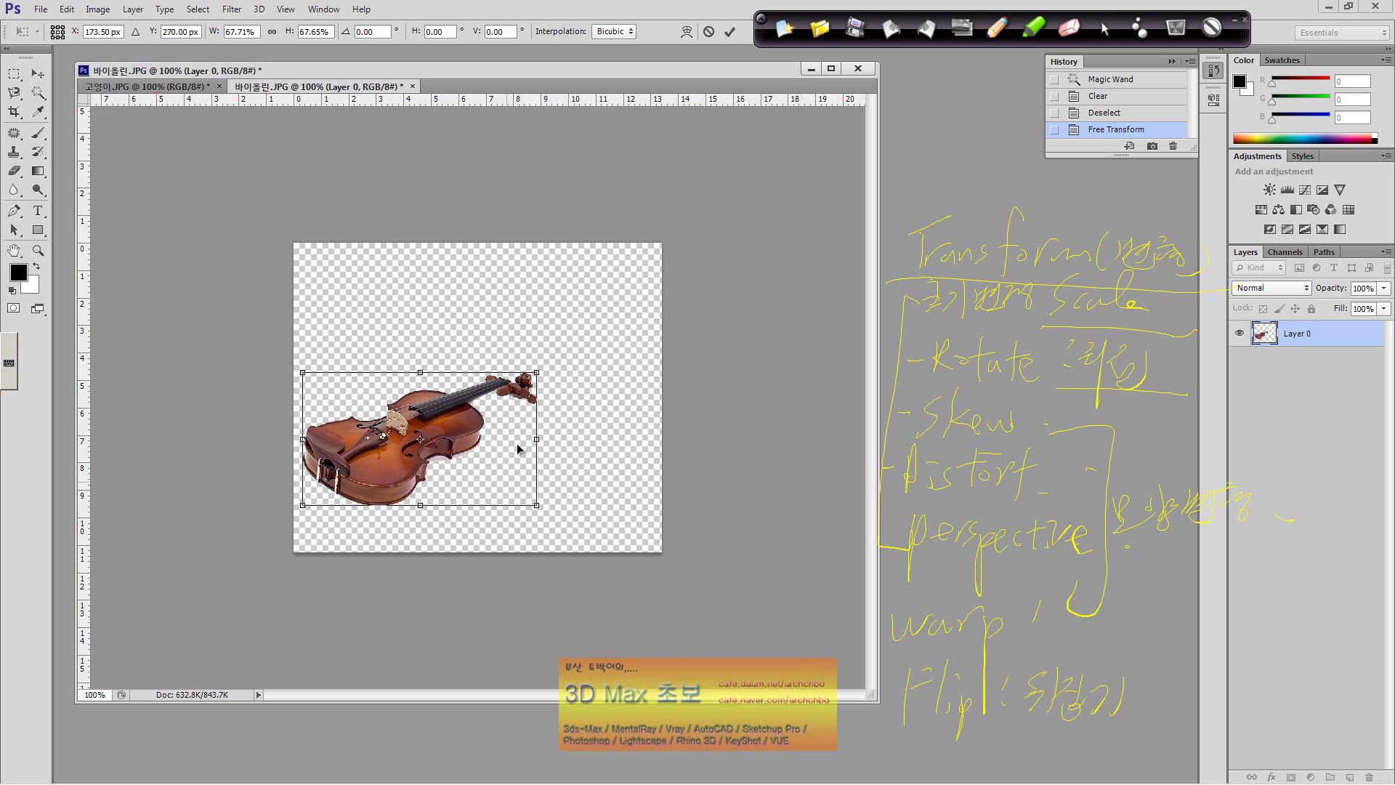
mouse_move(536, 373)
left_mouse_down()
mouse_move(642, 283)
mouse_move(539, 383)
mouse_move(625, 306)
mouse_move(465, 410)
mouse_move(625, 308)
mouse_move(540, 372)
left_mouse_up()
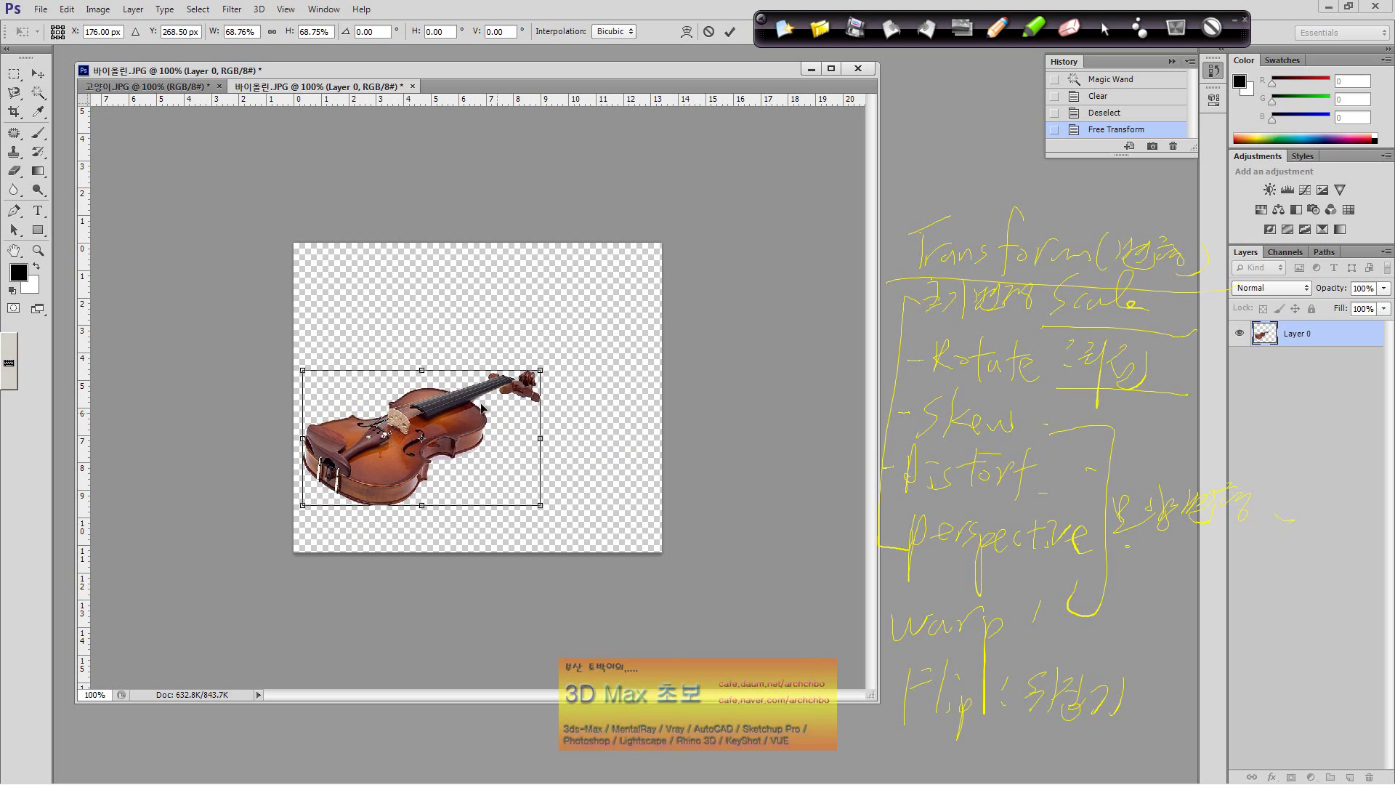
left_click_drag(422, 371, 452, 318)
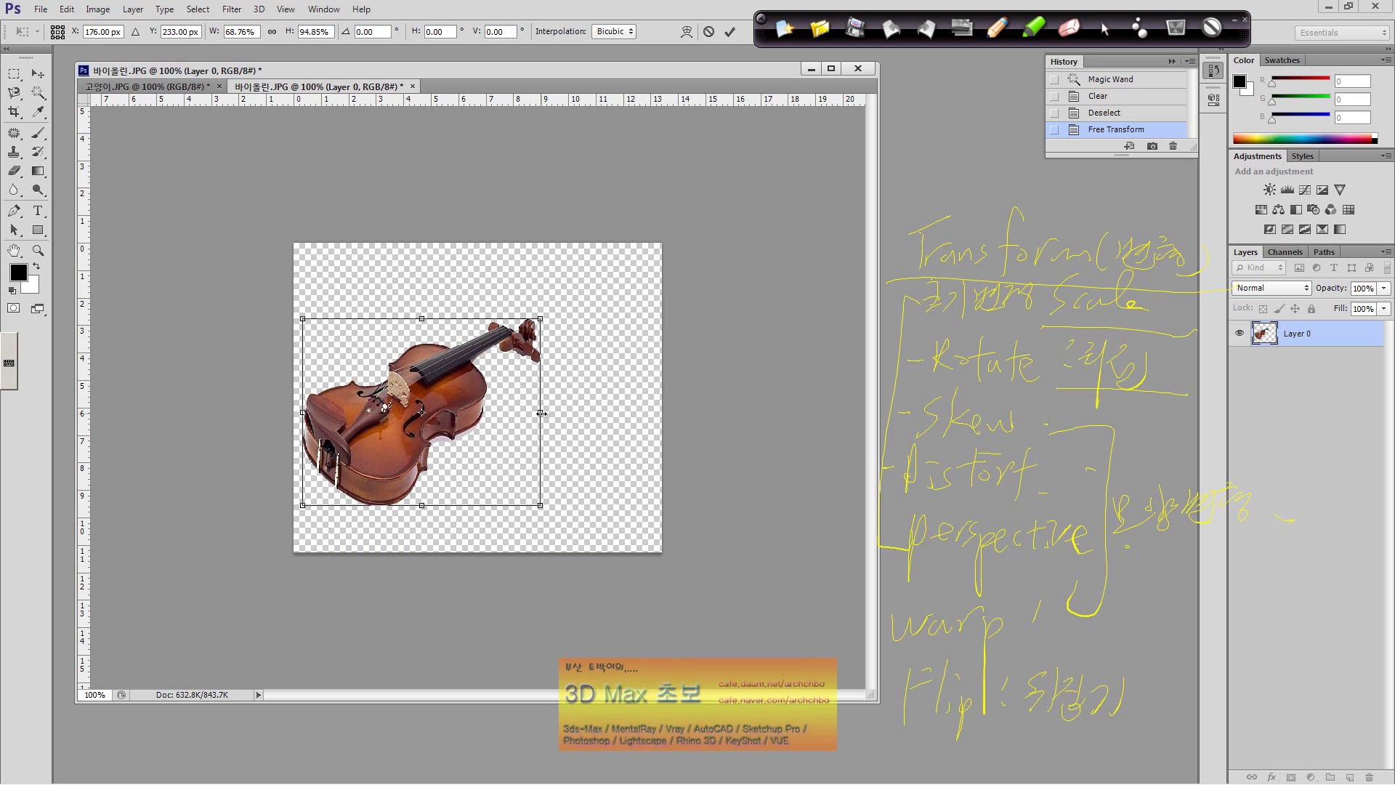
left_click_drag(541, 413, 582, 428)
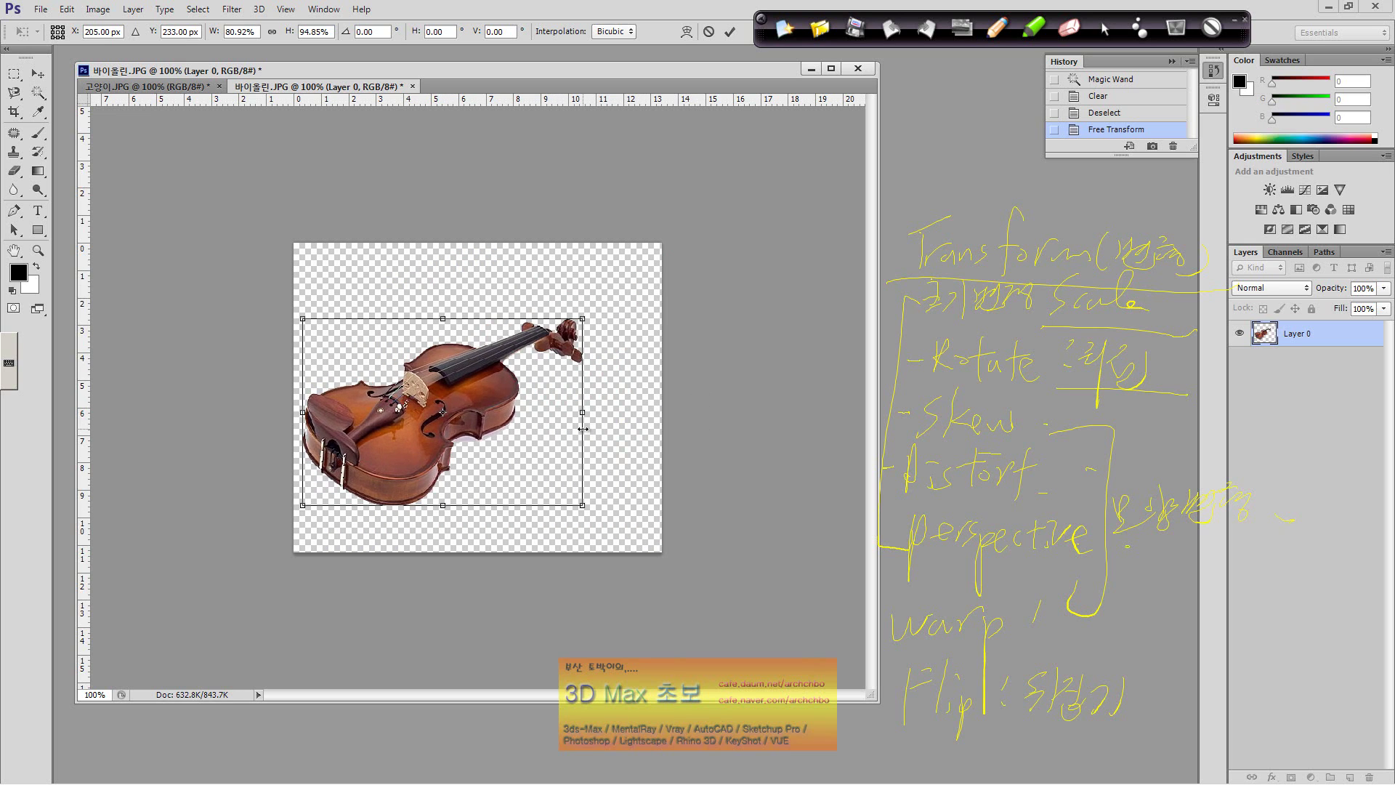
key("Return")
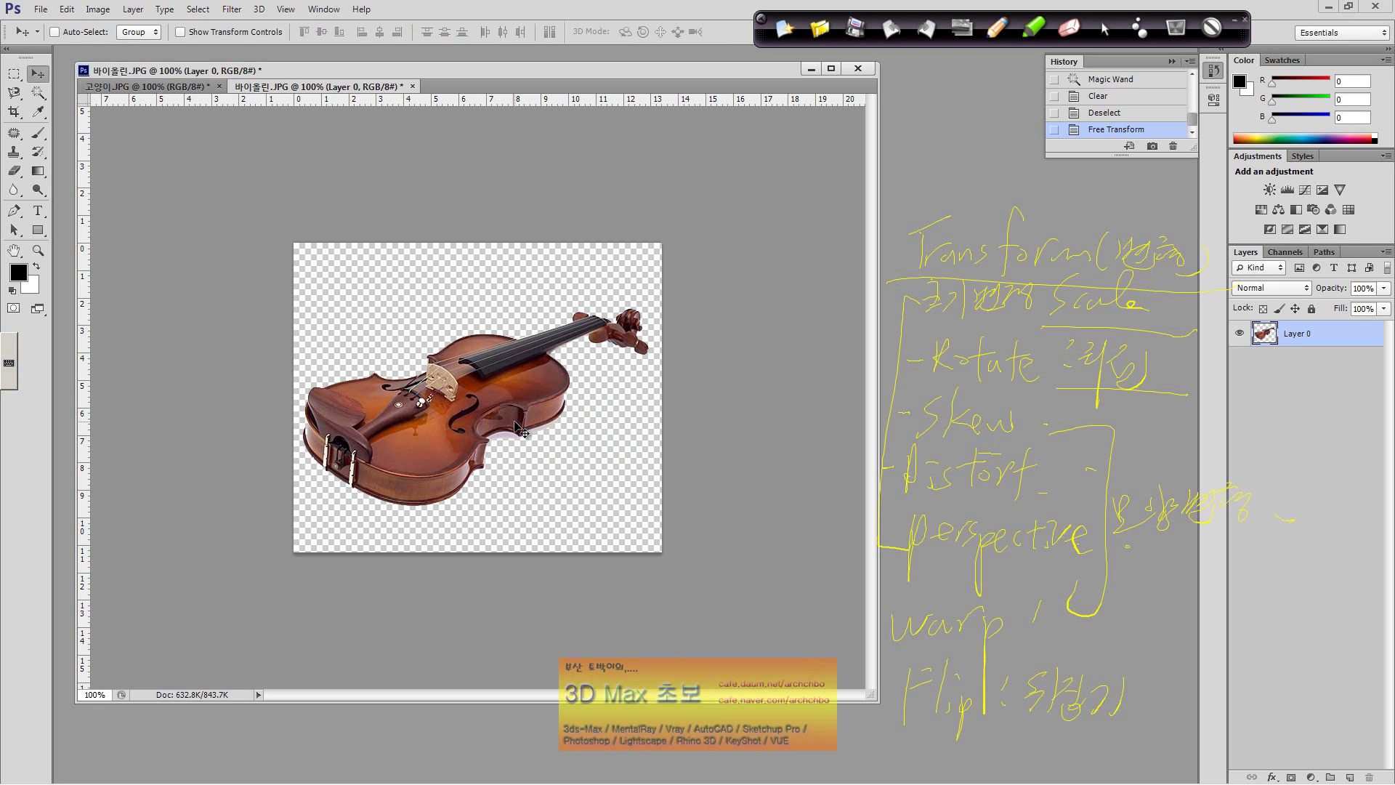
key("ctrl+t")
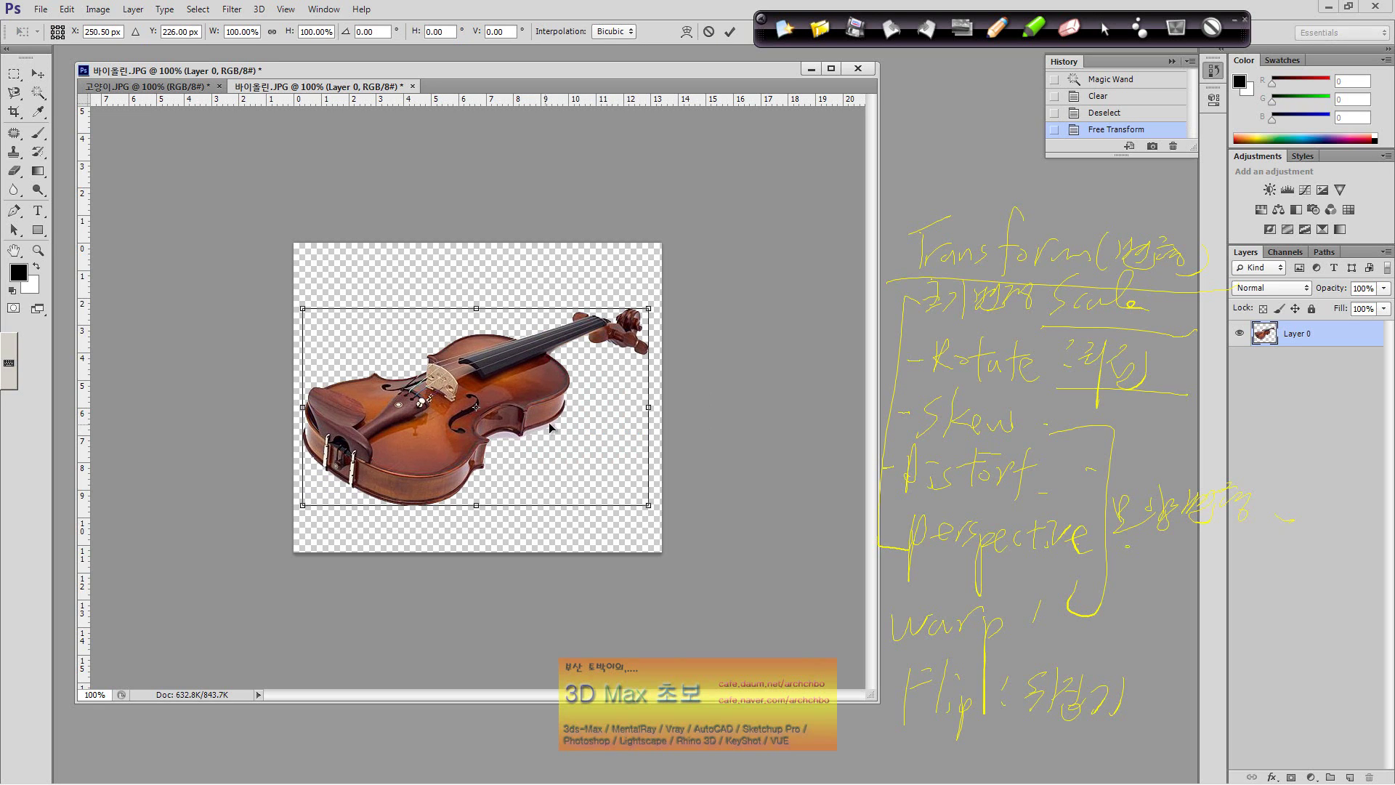
right_click(506, 384)
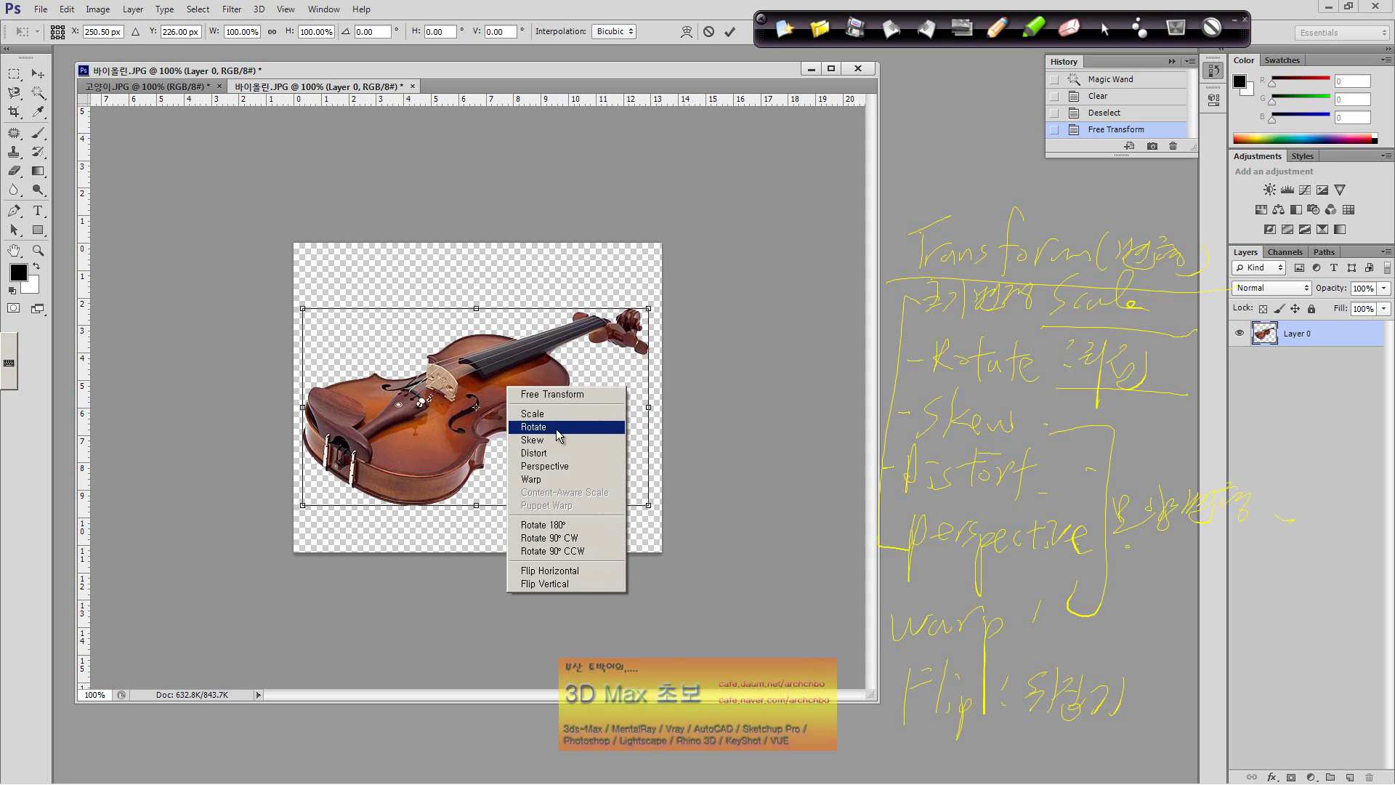
left_click(67, 9)
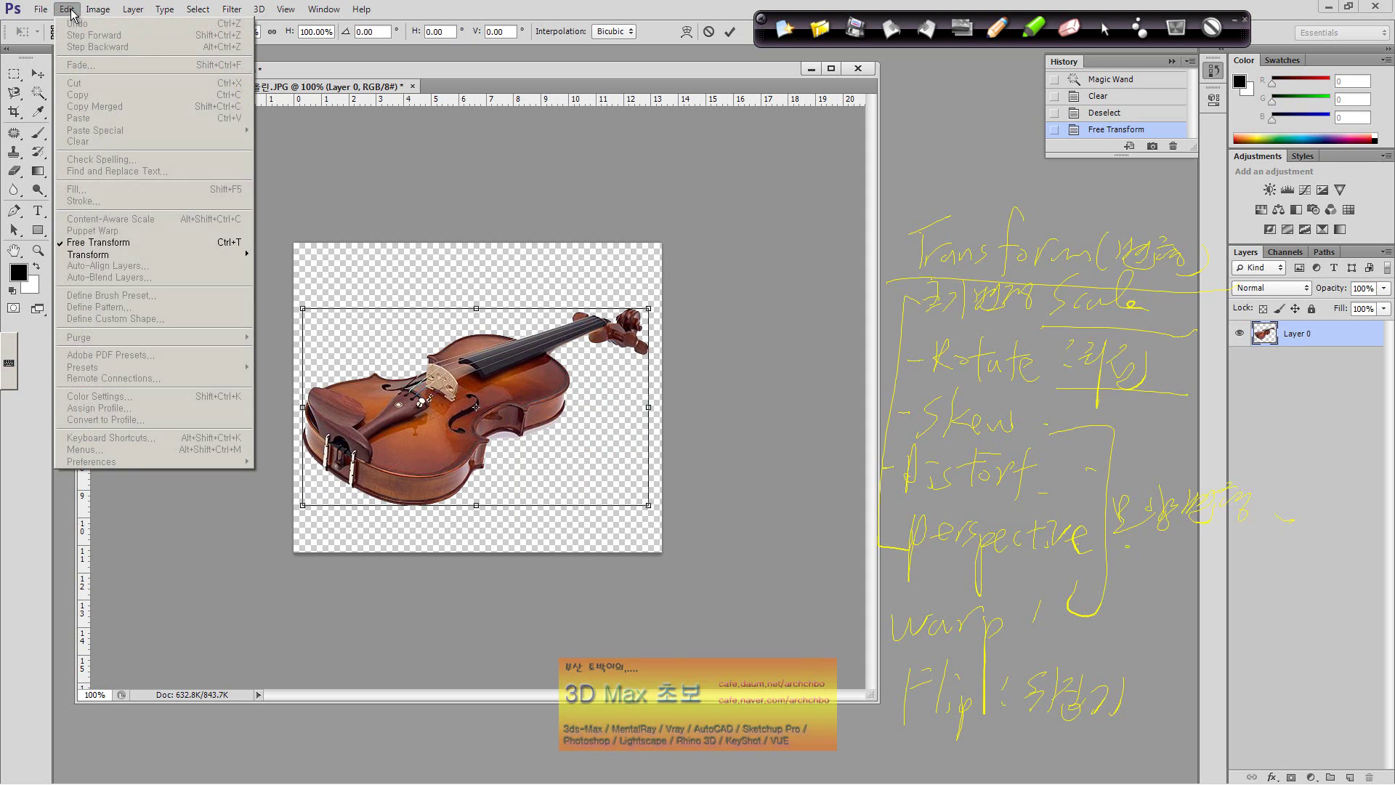
mouse_move(130, 256)
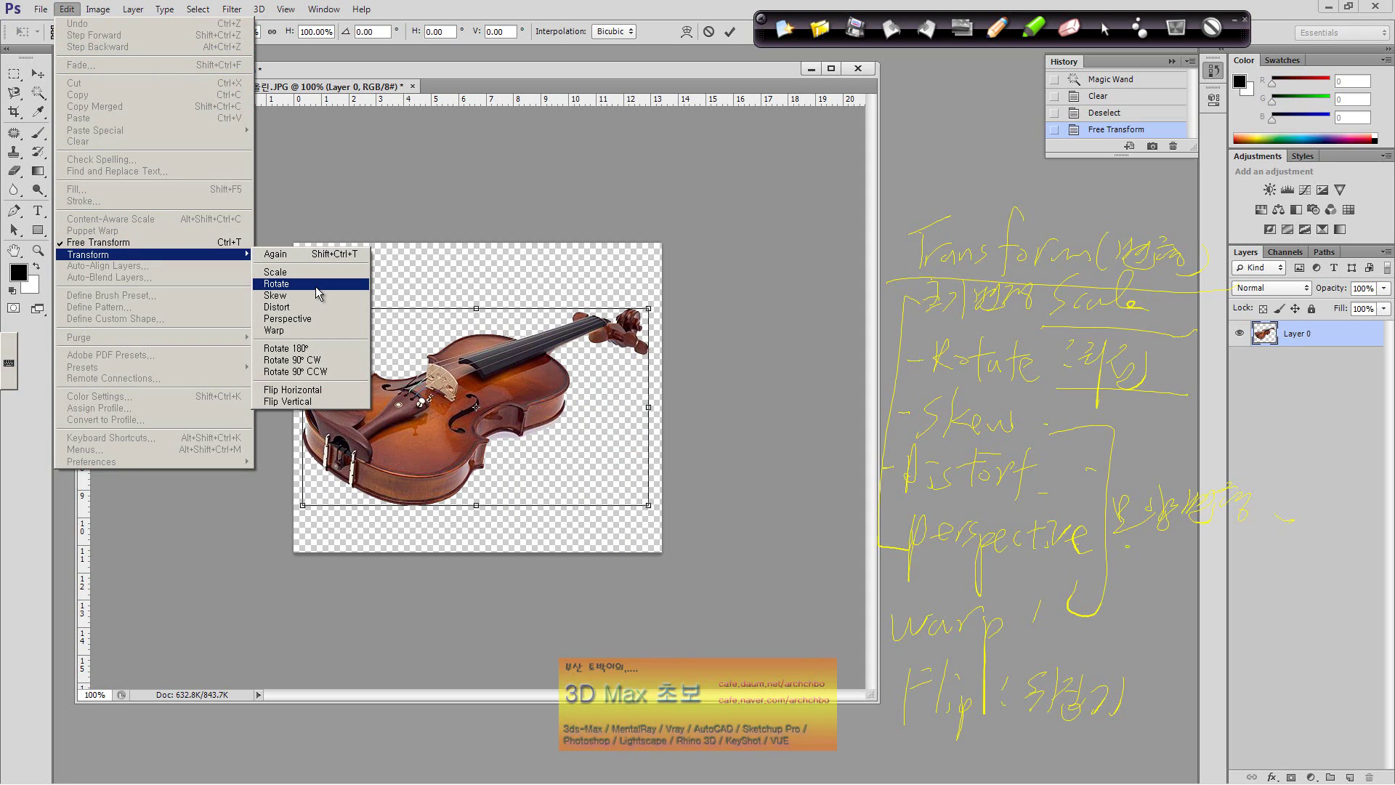
left_click(509, 381)
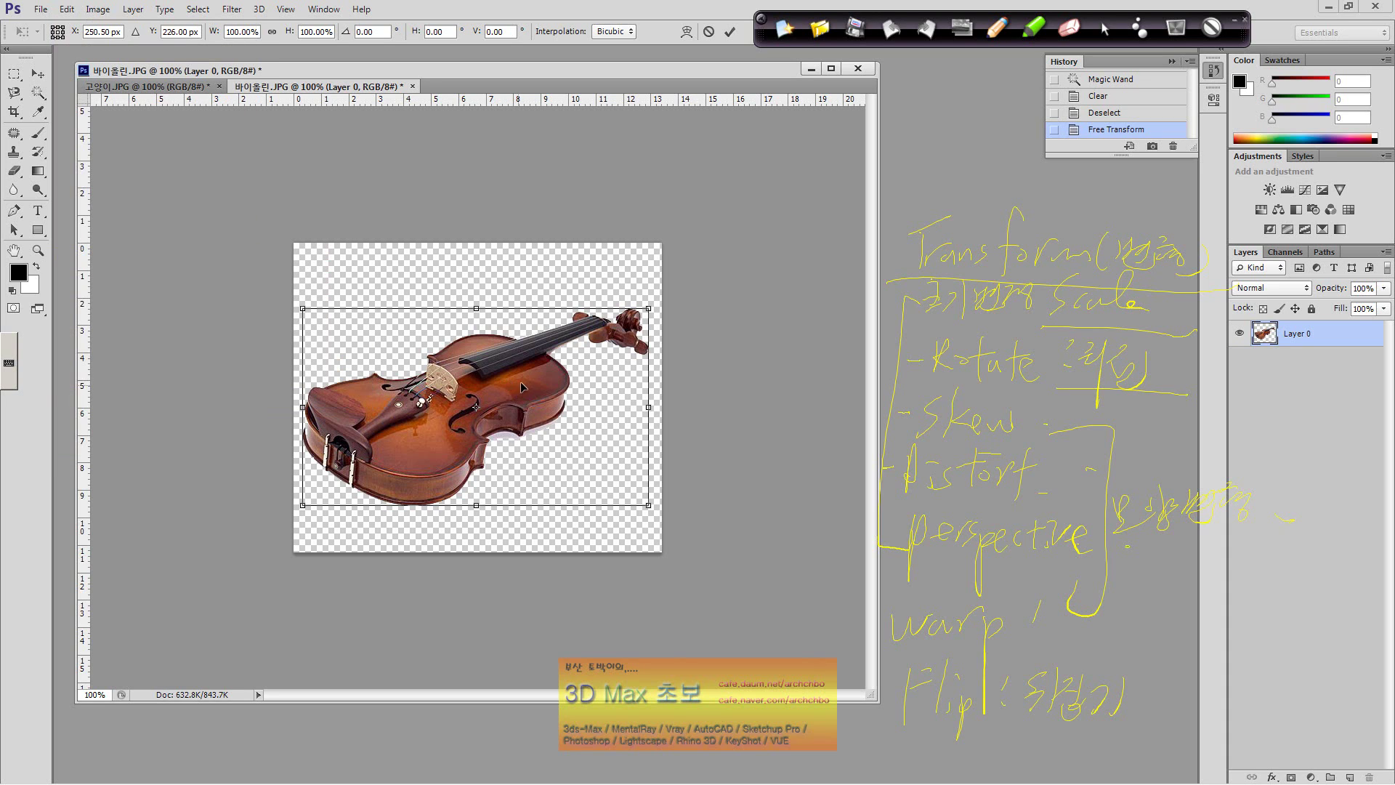
key("Return")
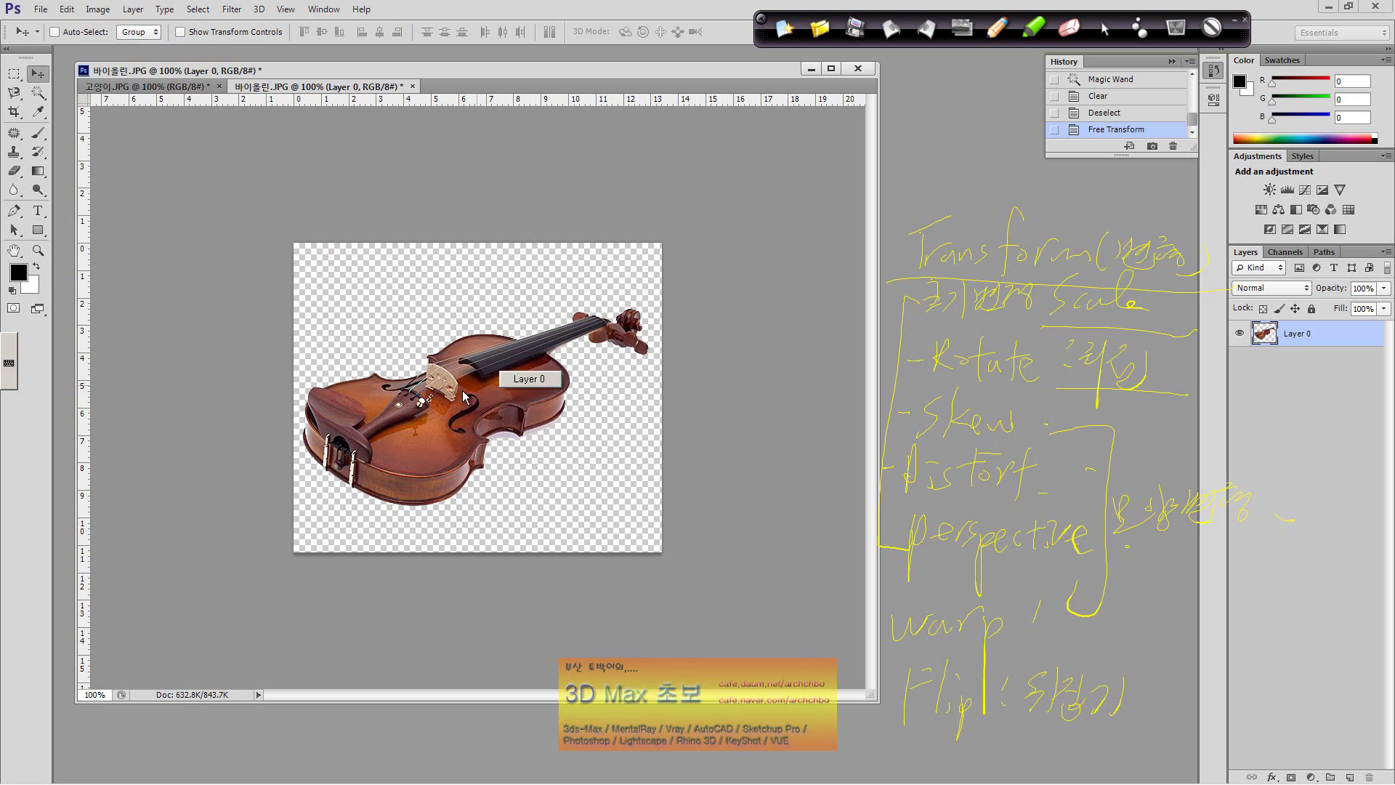
Step: Try rotating the violin slightly clockwise with the Rotate transform
key("ctrl+t")
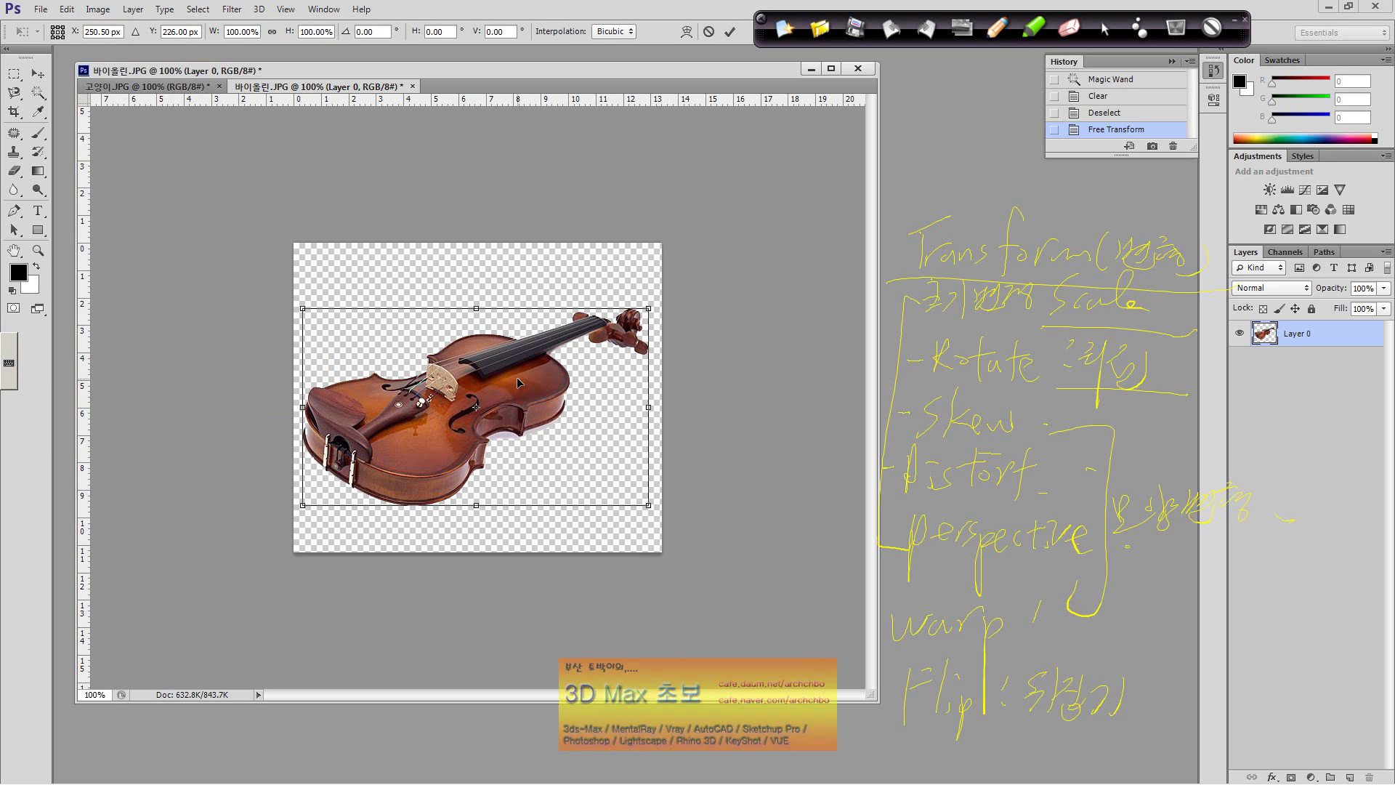
right_click(517, 377)
left_click(588, 417)
left_click_drag(656, 305, 638, 332)
Step: Switch the transform to Skew and handwrite its Korean explanation beside the Skew note with the annotation pen
right_click(478, 403)
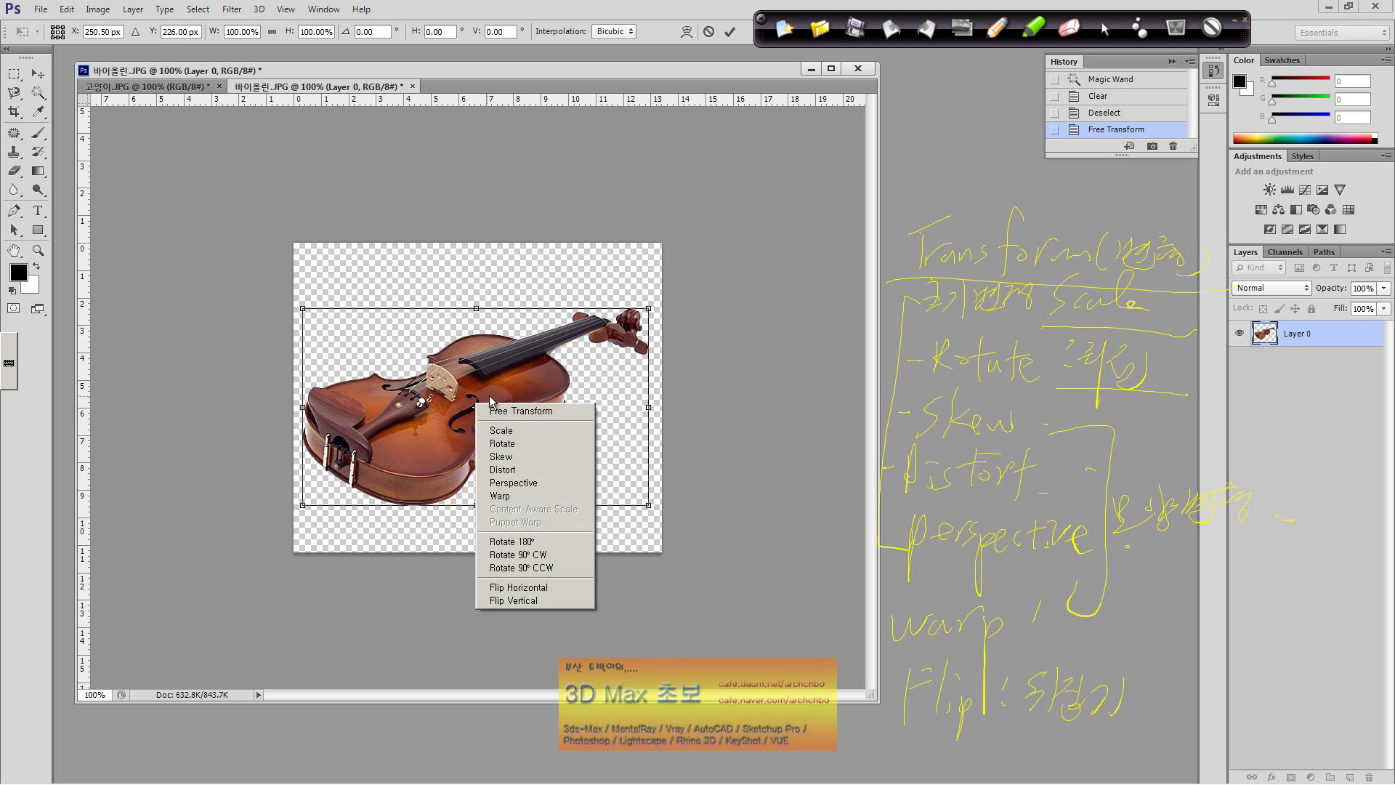
left_click(524, 457)
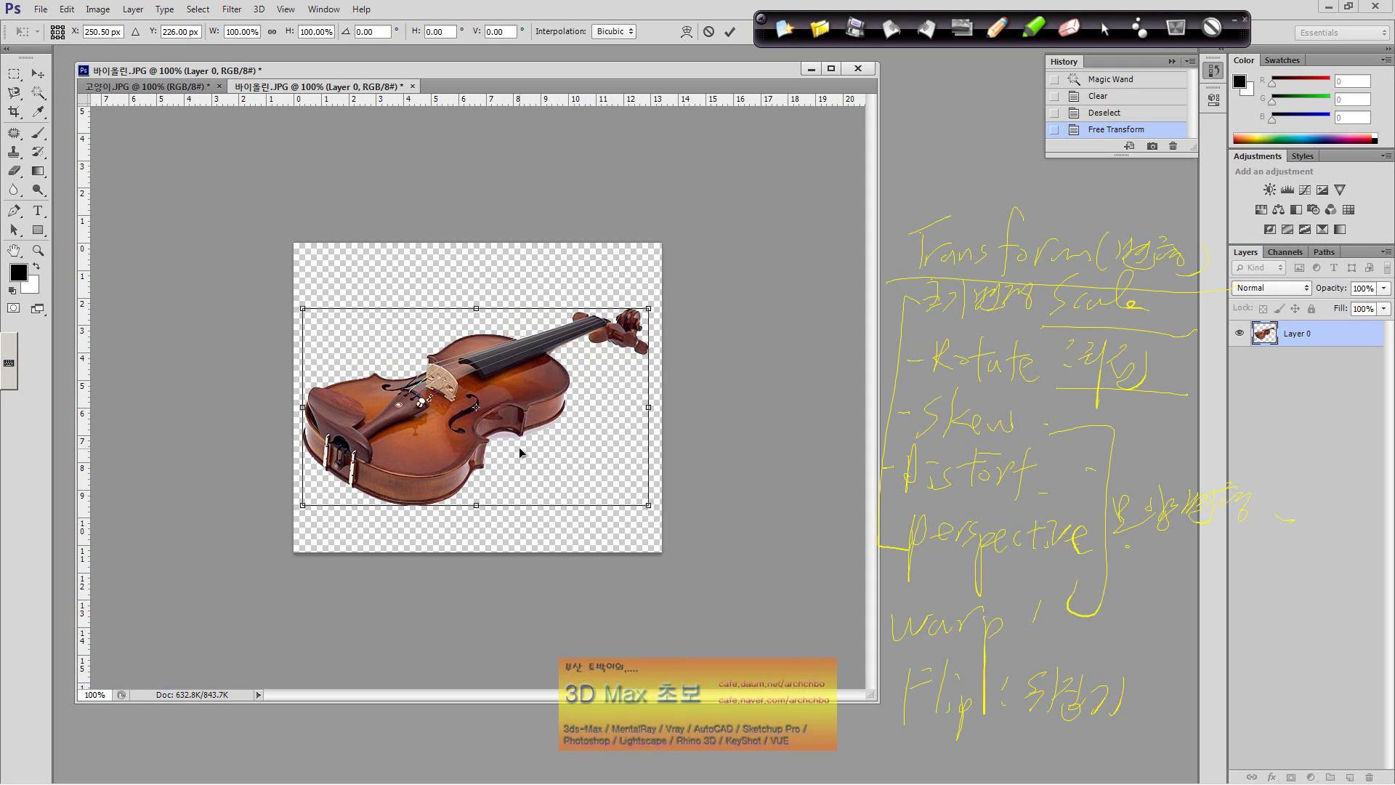
left_click(990, 29)
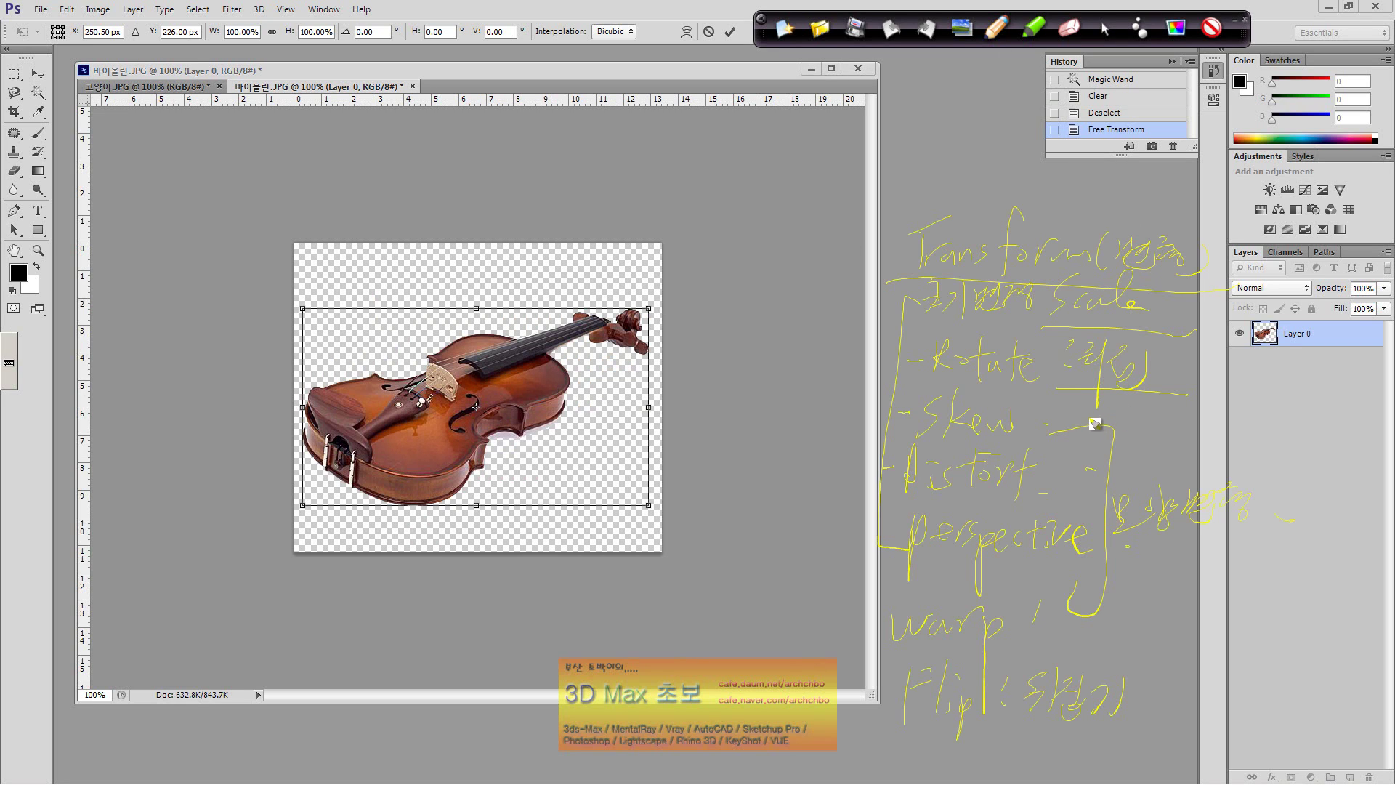
mouse_move(1076, 423)
left_mouse_down()
mouse_move(1144, 409)
mouse_move(1168, 439)
left_mouse_up()
mouse_move(1184, 407)
left_mouse_down()
mouse_move(1243, 421)
mouse_move(1256, 439)
mouse_move(1309, 415)
mouse_move(1301, 448)
mouse_move(1316, 427)
mouse_move(1339, 422)
mouse_move(1349, 440)
mouse_move(1380, 418)
mouse_move(1330, 468)
left_mouse_up()
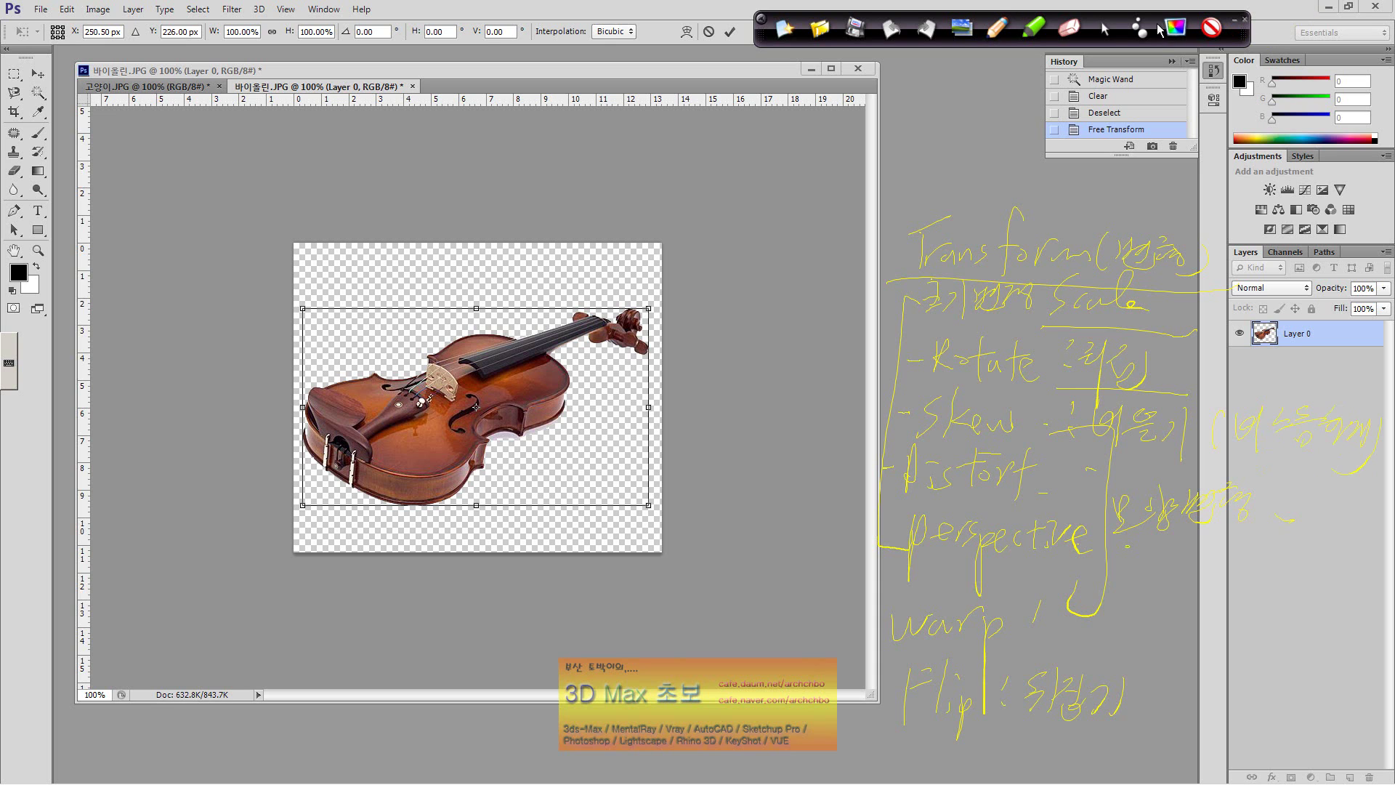
Step: Try skewing the violin by sliding its upper-right and lower-left corners inward and shifting its bottom edge, and cancel the transform
left_click(1102, 29)
right_click(628, 365)
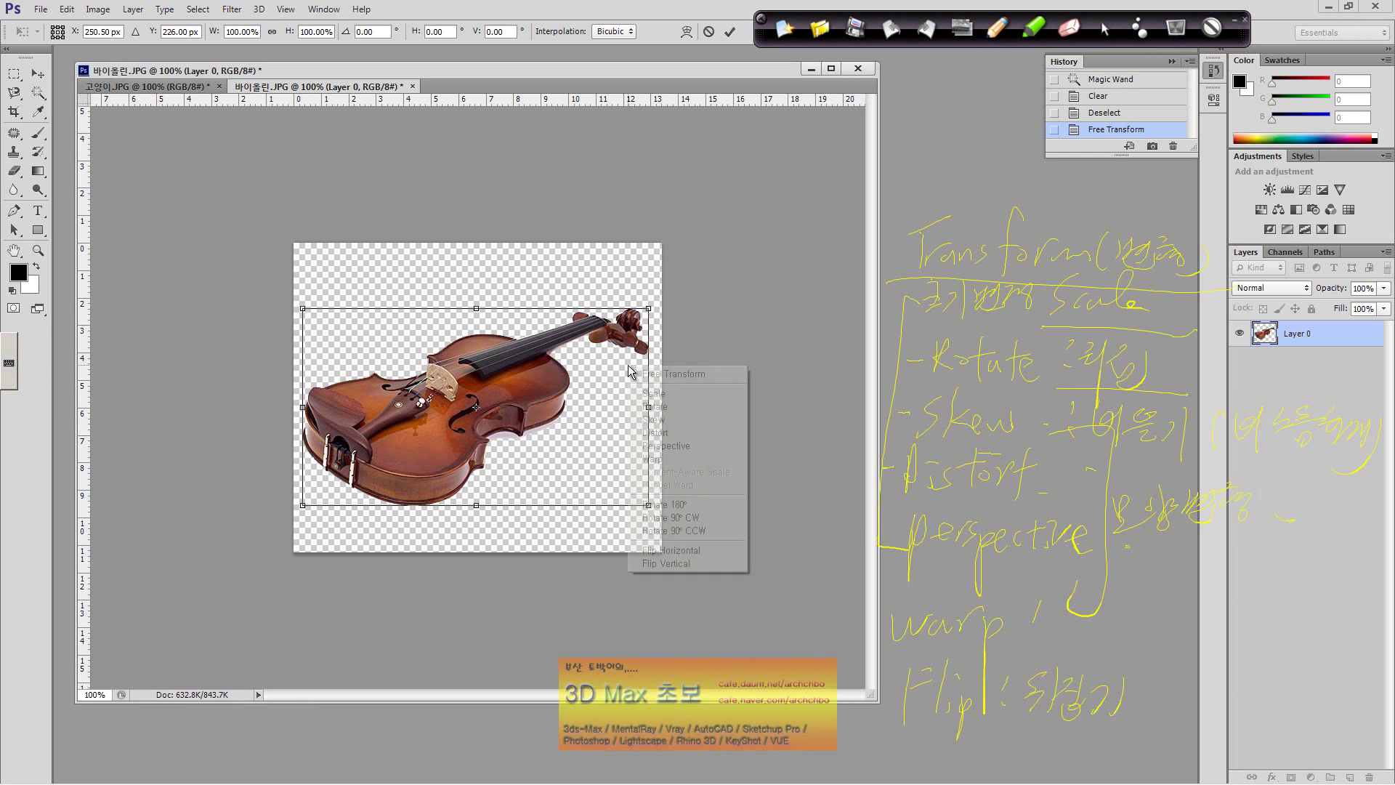
left_click(712, 419)
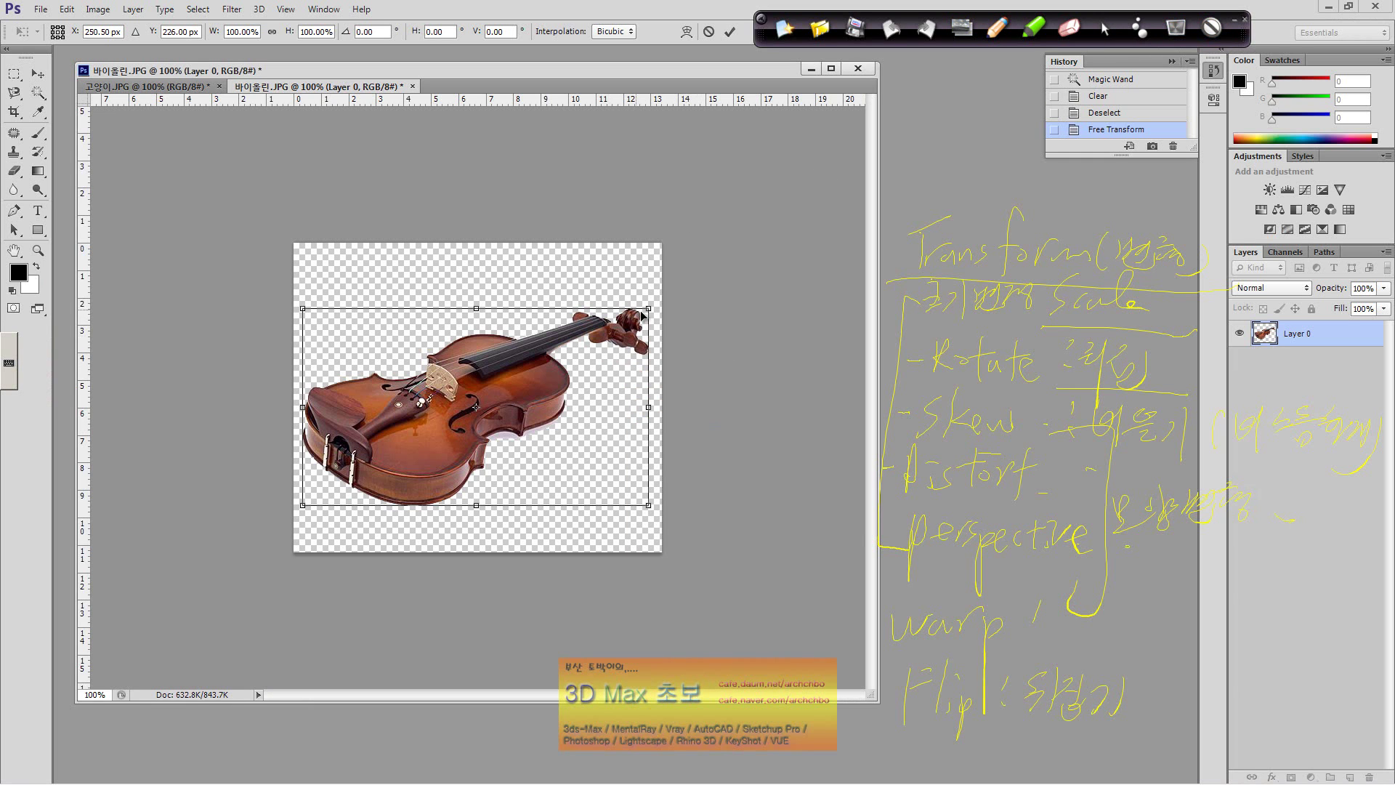
left_click_drag(648, 309, 518, 308)
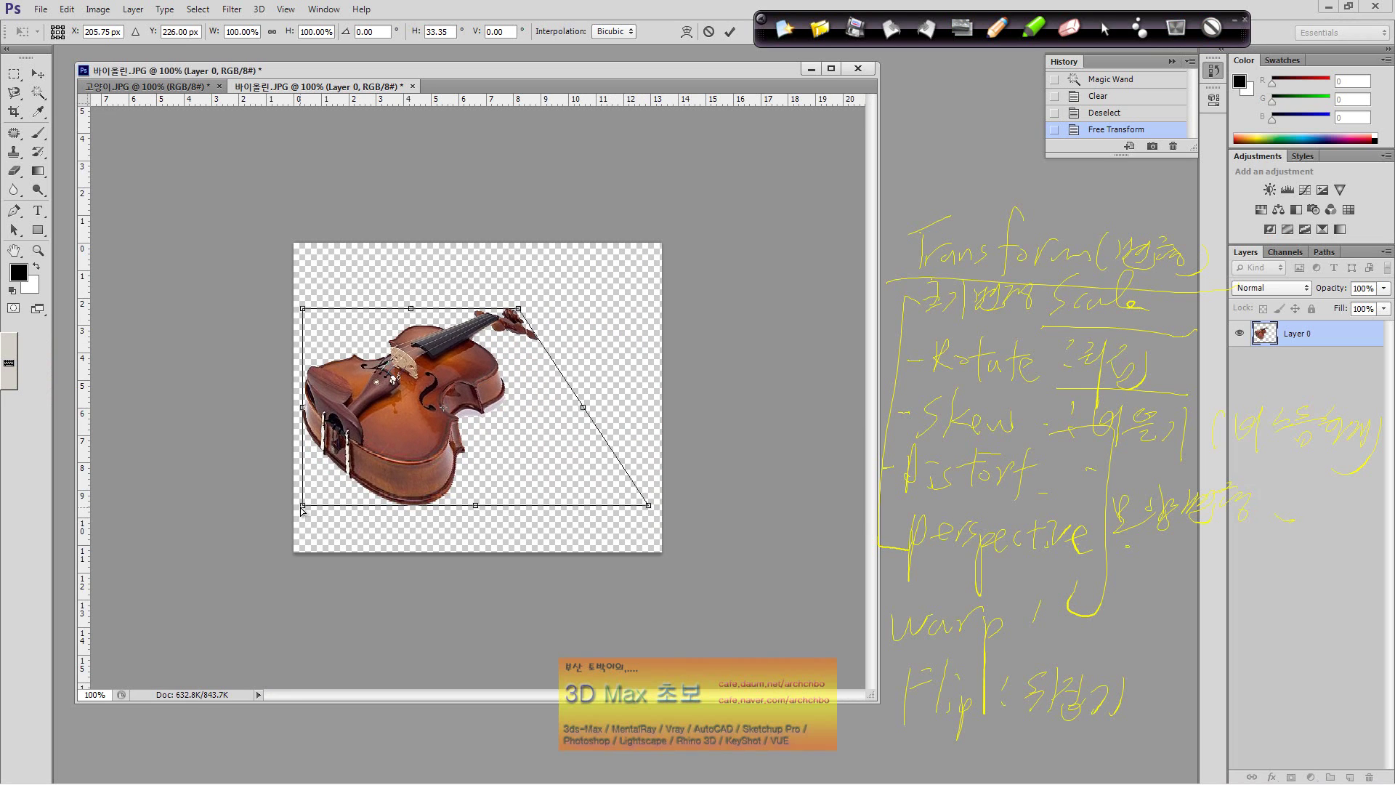
left_click_drag(302, 506, 375, 513)
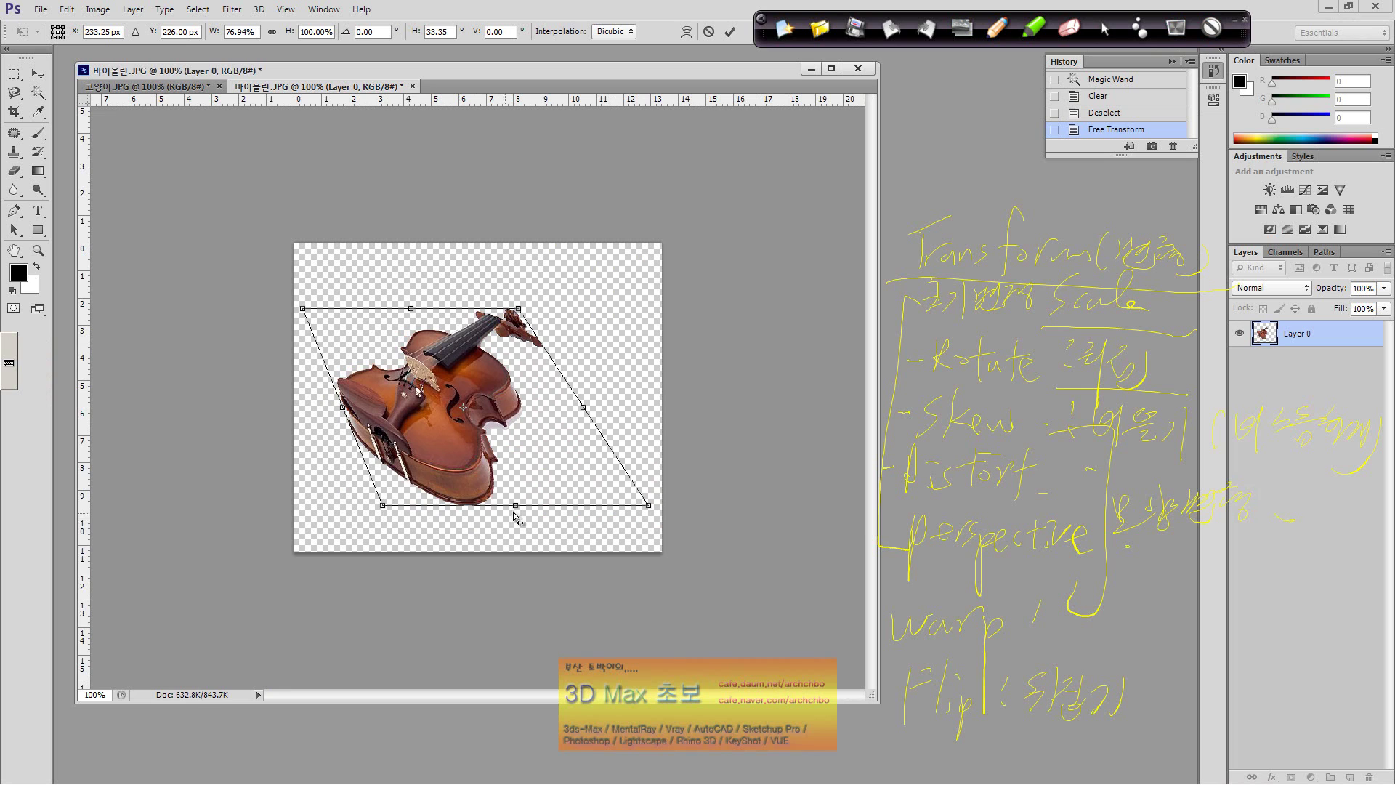
mouse_move(511, 505)
left_mouse_down()
mouse_move(507, 472)
mouse_move(528, 494)
left_mouse_up()
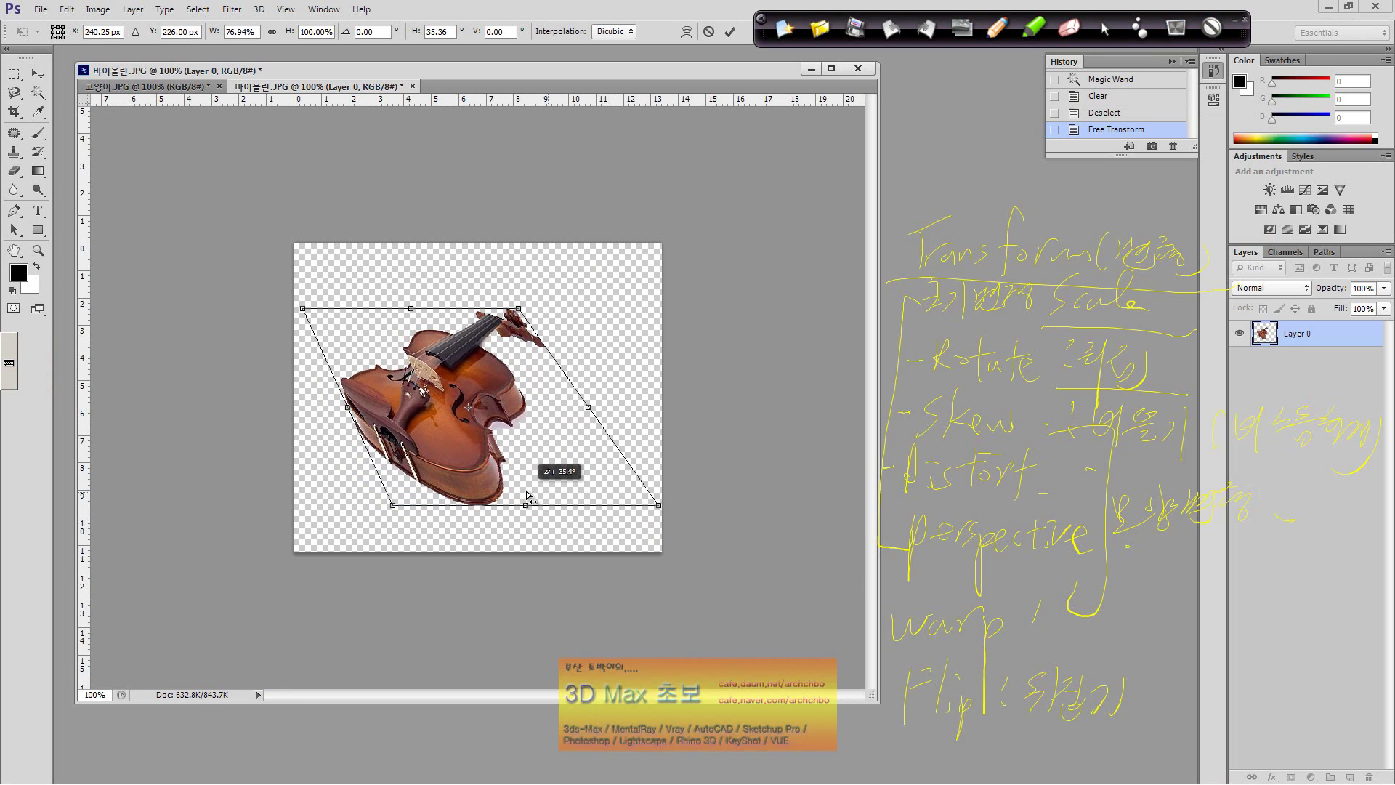
mouse_move(309, 313)
left_mouse_down()
mouse_move(427, 312)
mouse_move(306, 315)
left_mouse_up()
key("Escape")
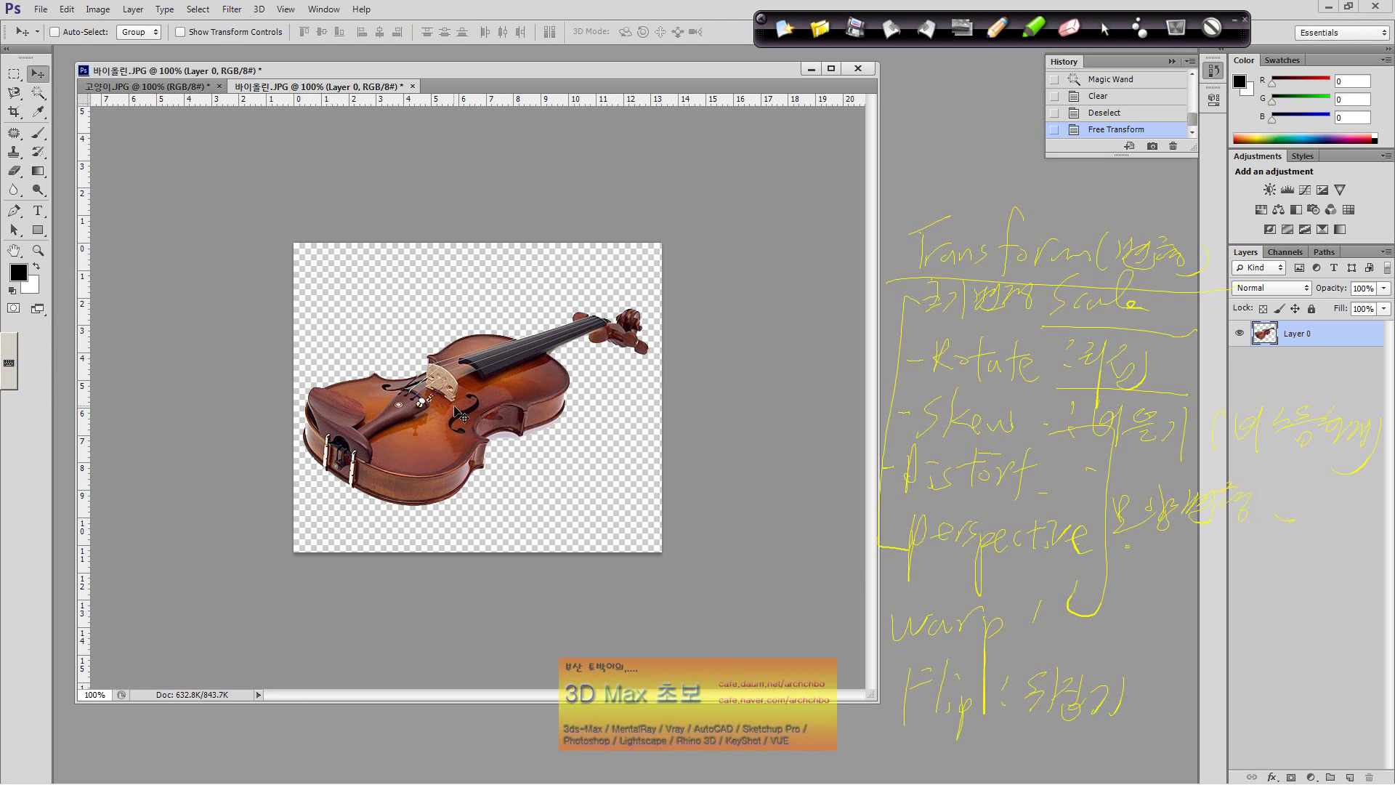
Step: Try the Distort transform on the violin, moving each of the four corners of its bounding box independently, and cancel it
key("ctrl+t")
right_click(477, 411)
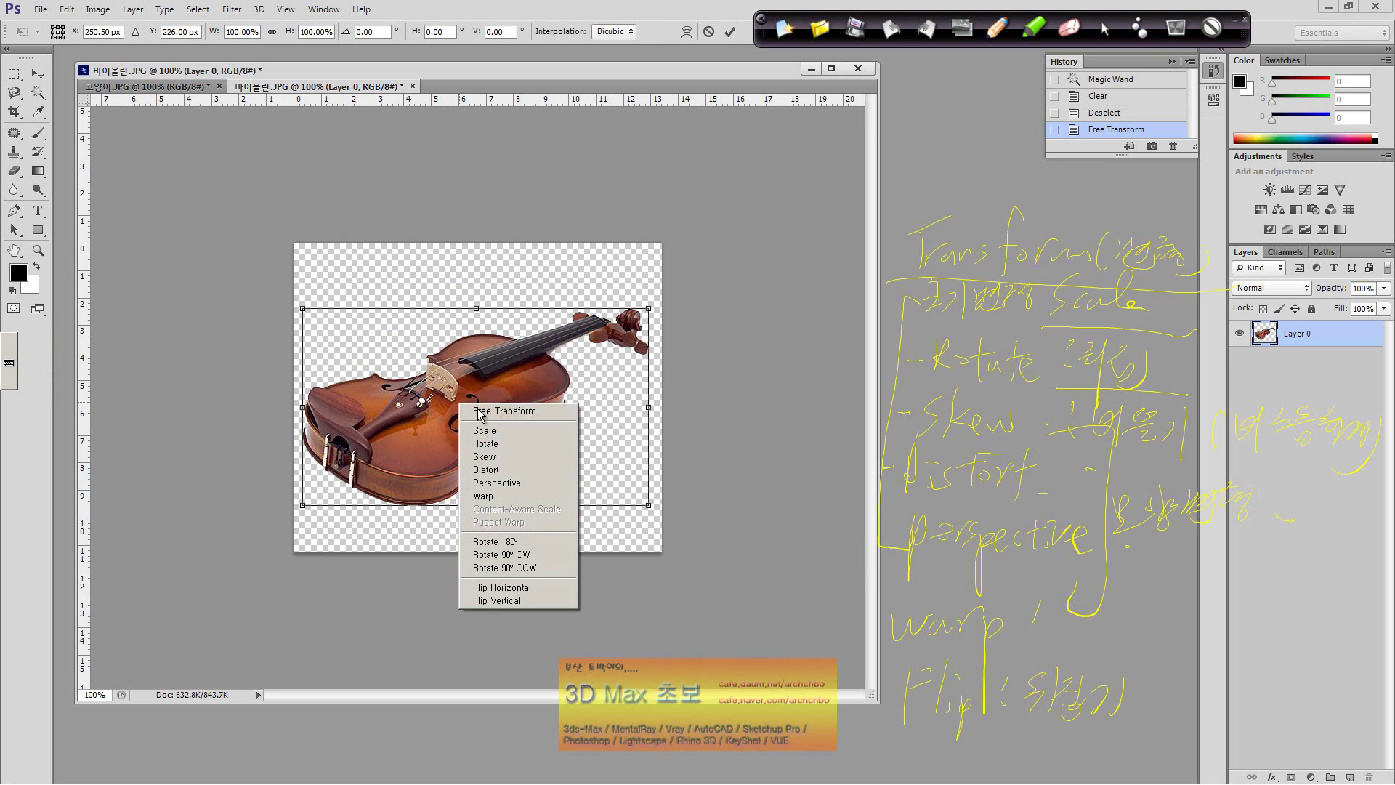
left_click(530, 472)
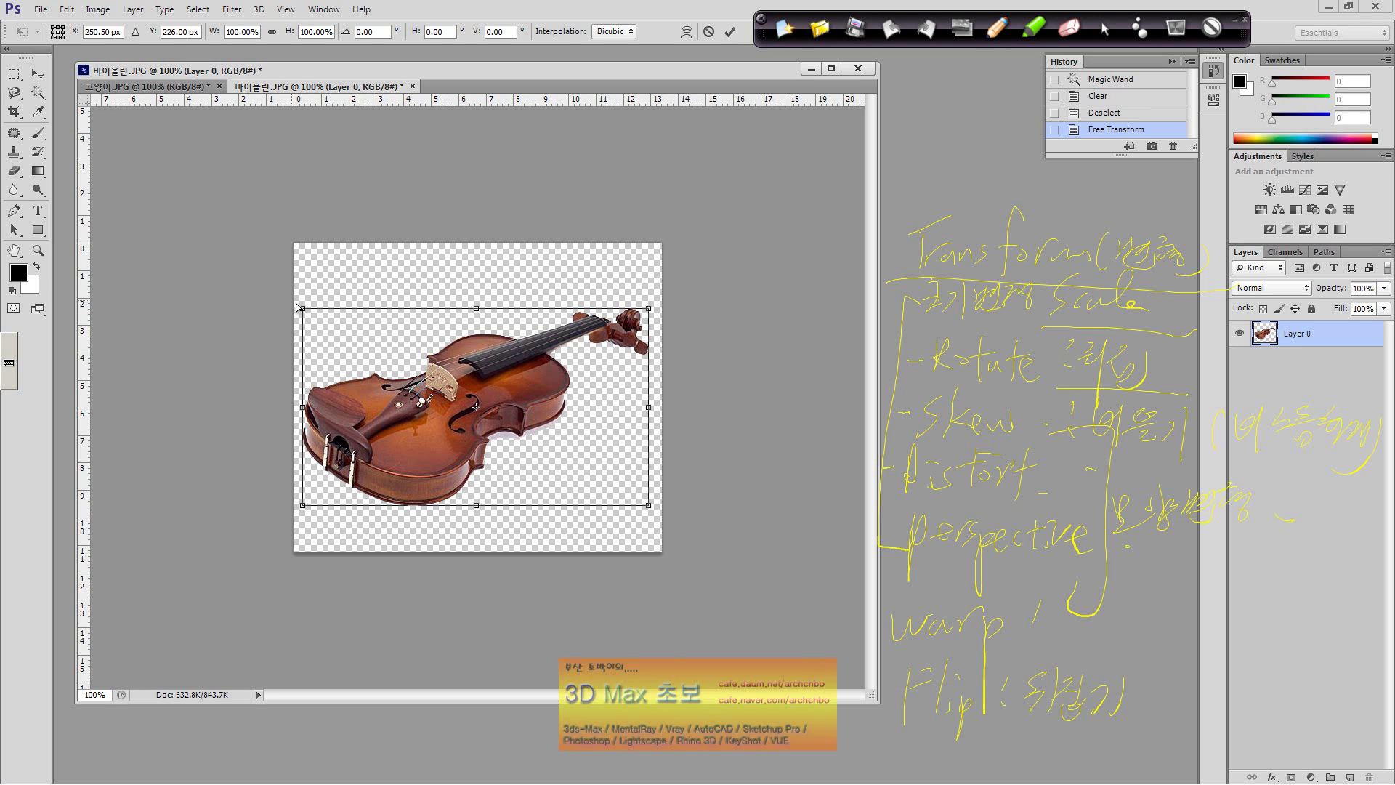
left_click_drag(304, 310, 435, 311)
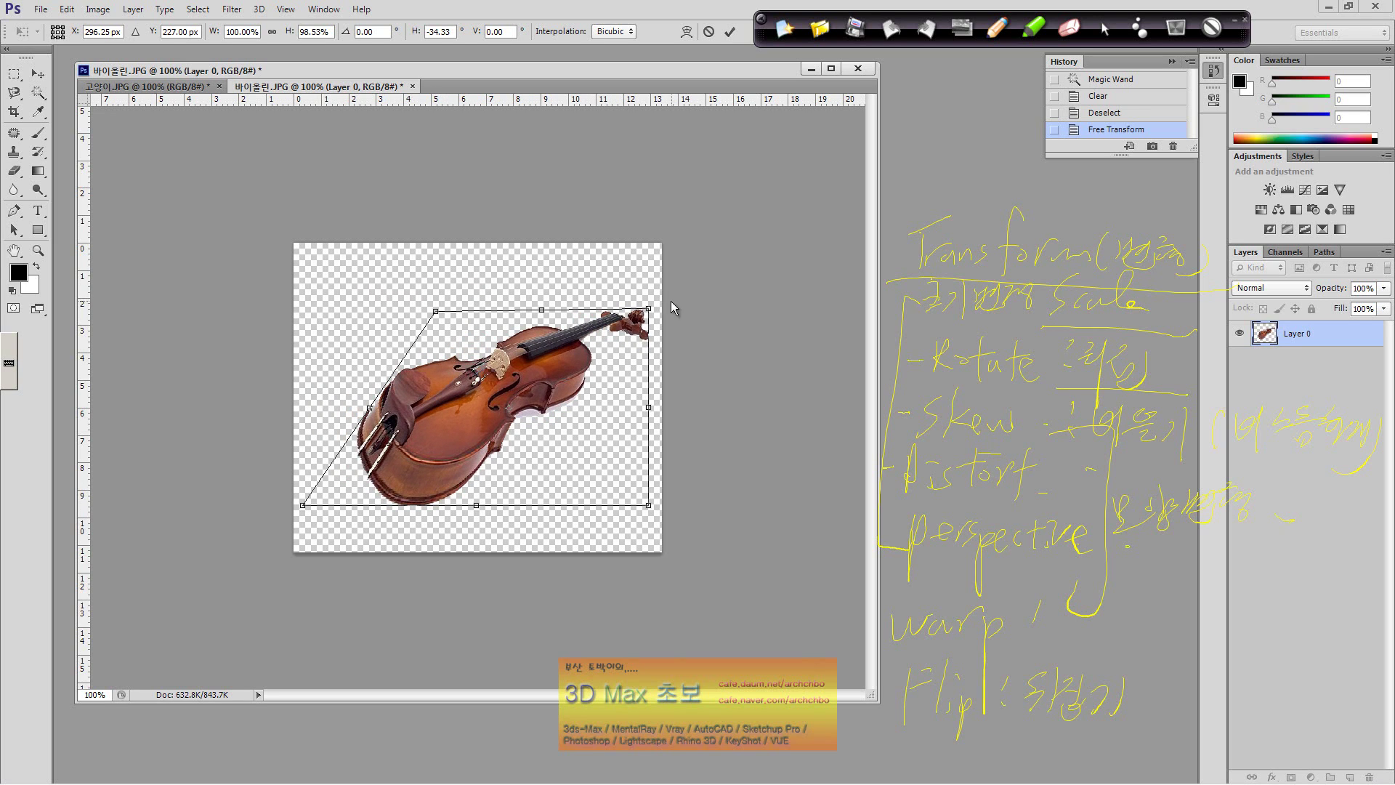
left_click_drag(645, 311, 594, 260)
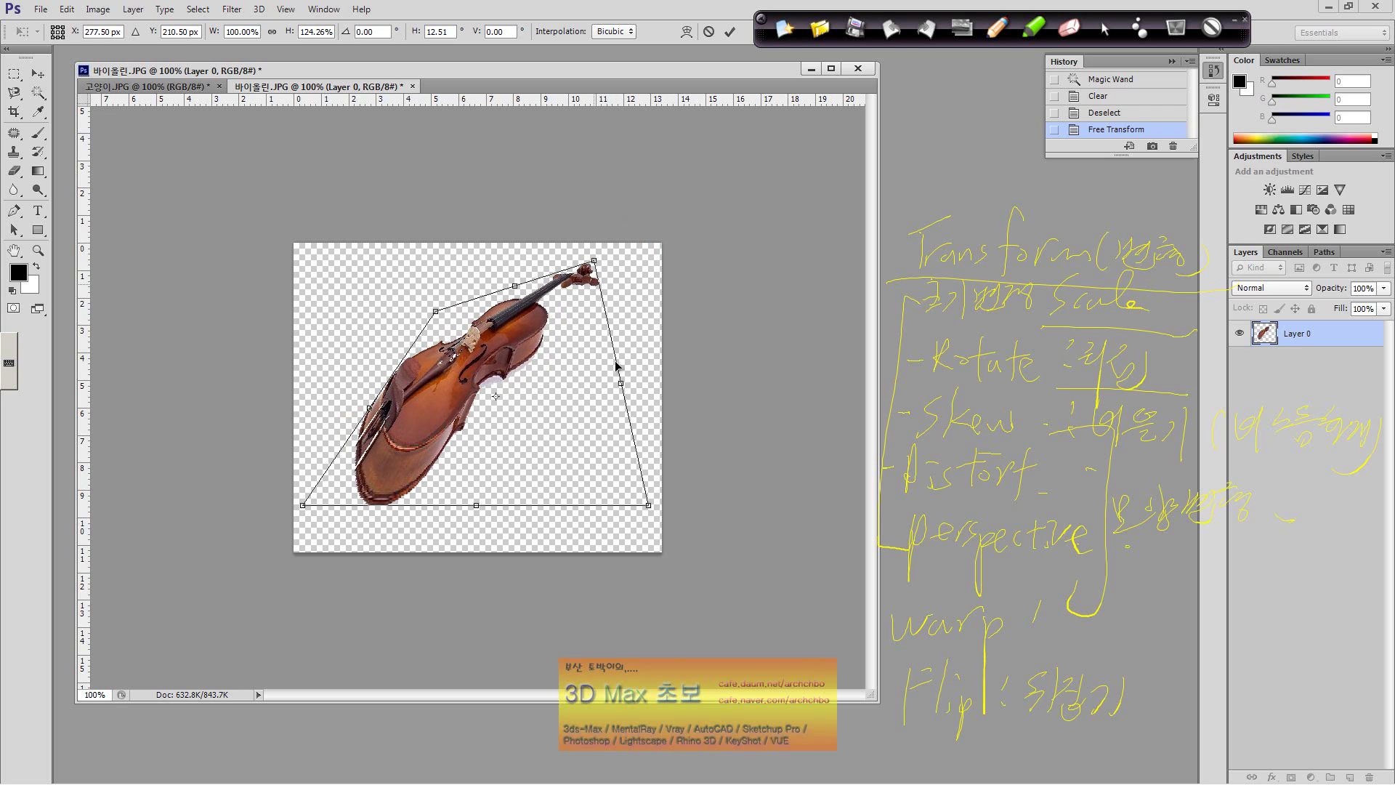
mouse_move(633, 499)
left_mouse_down()
mouse_move(536, 436)
mouse_move(562, 503)
mouse_move(630, 549)
mouse_move(544, 451)
mouse_move(577, 542)
mouse_move(622, 515)
left_mouse_up()
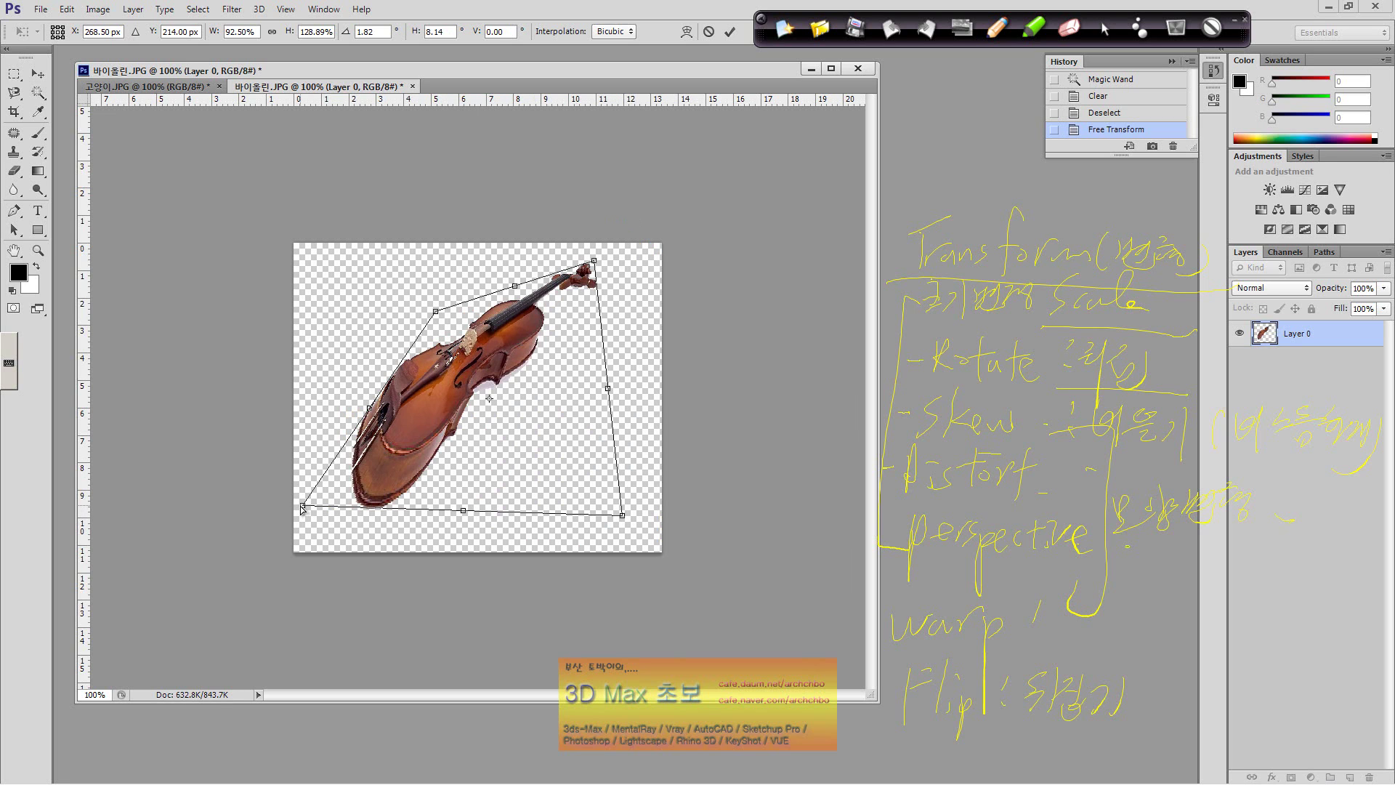
left_click_drag(303, 507, 451, 501)
key("Escape")
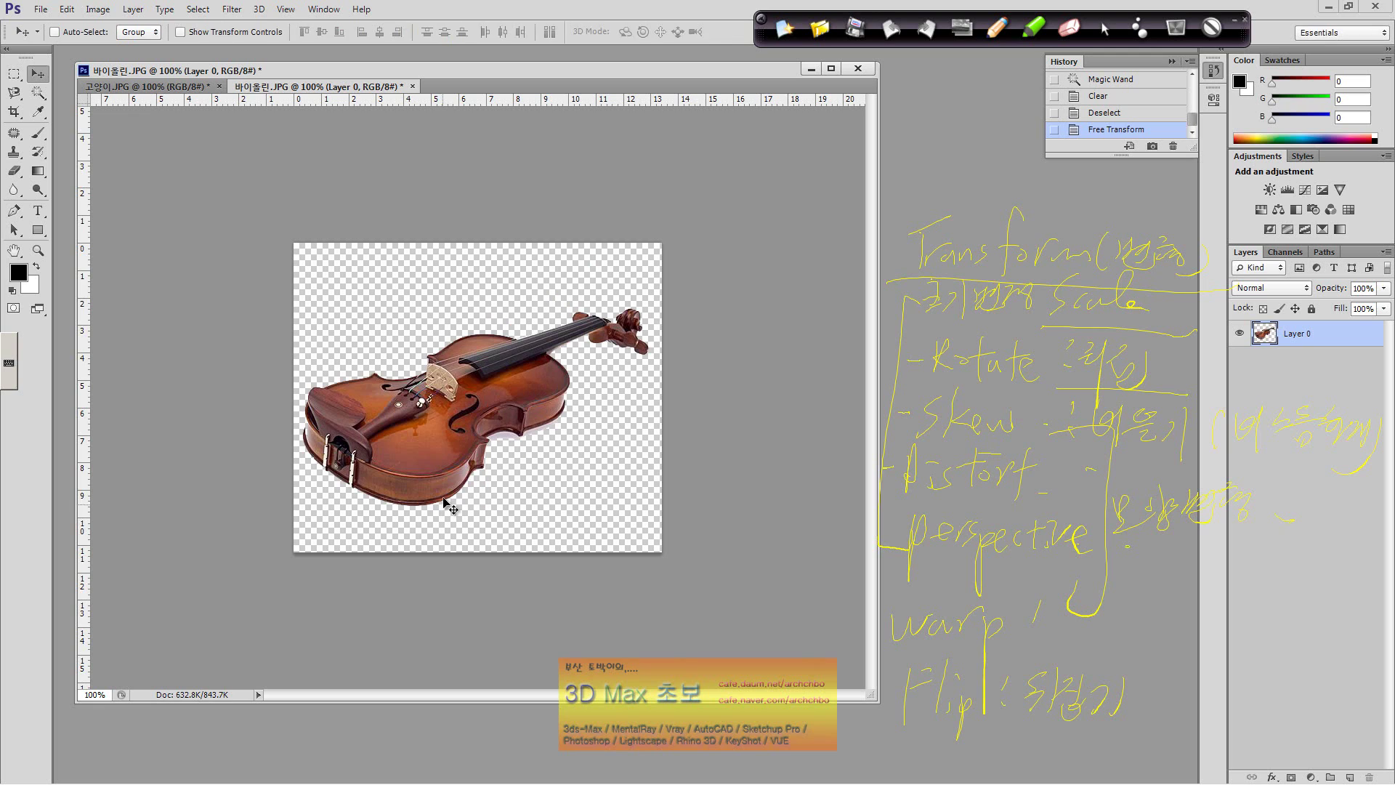
Step: Try the Perspective transform on the violin by pulling its upper-left corner inward, and cancel it
key("ctrl+t")
right_click(451, 417)
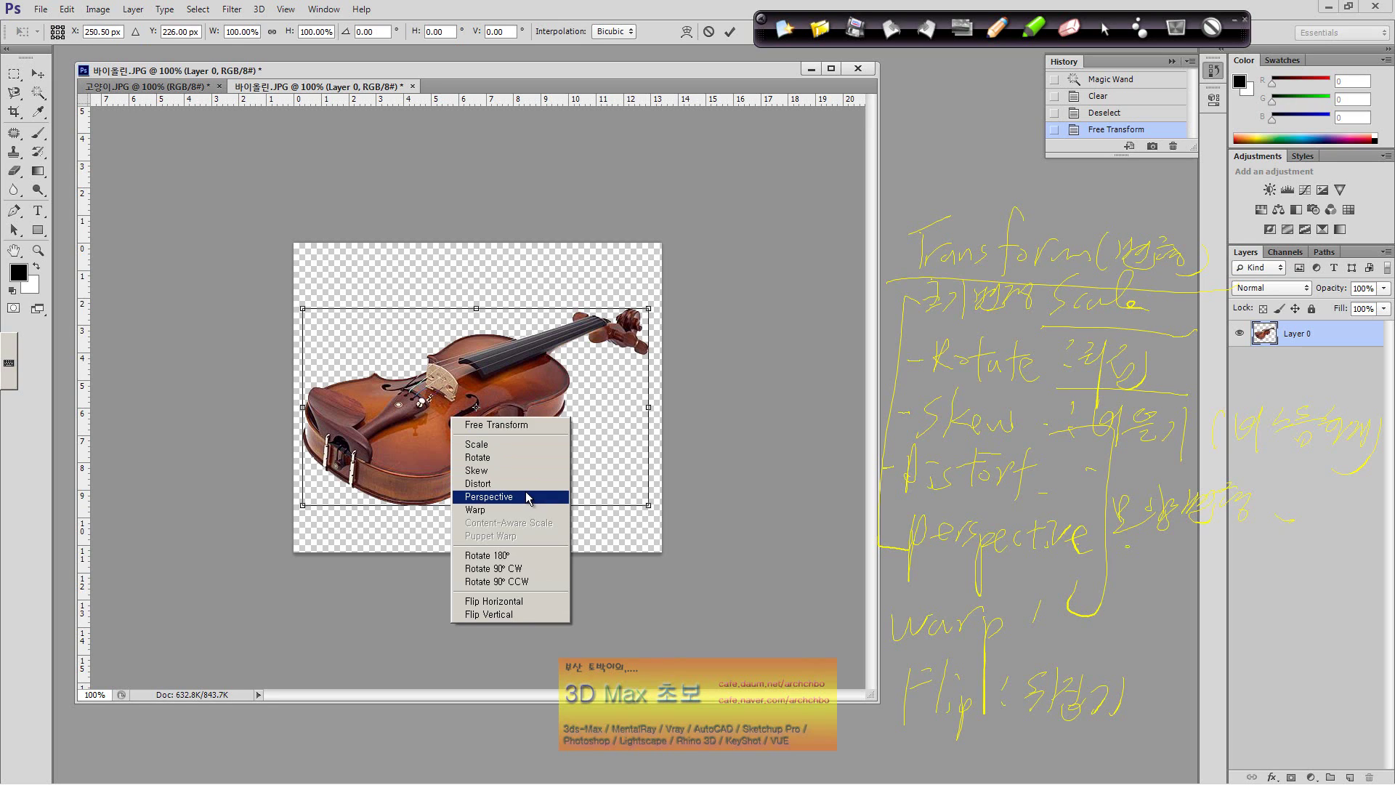
left_click(528, 498)
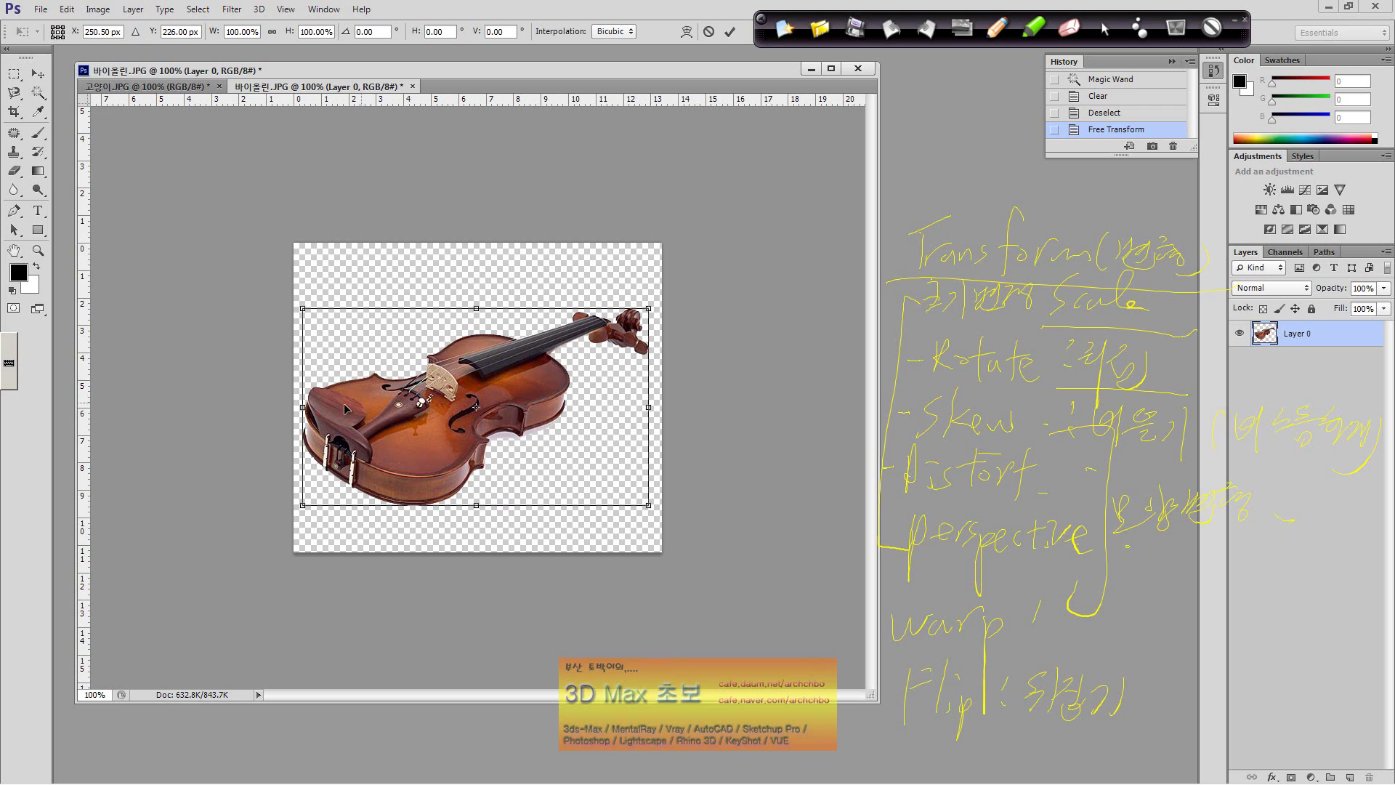
right_click(433, 384)
left_click(473, 462)
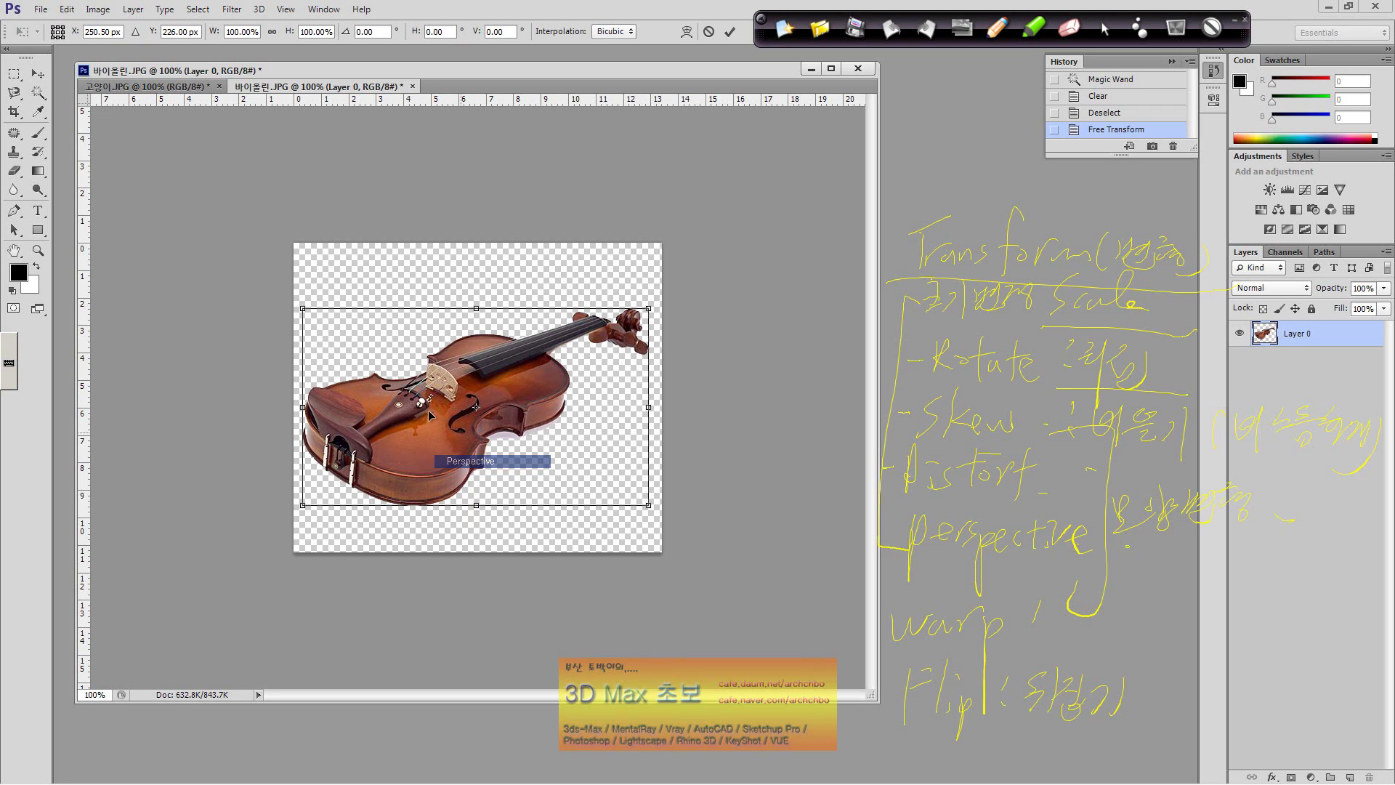
left_click_drag(303, 310, 466, 311)
key("Escape")
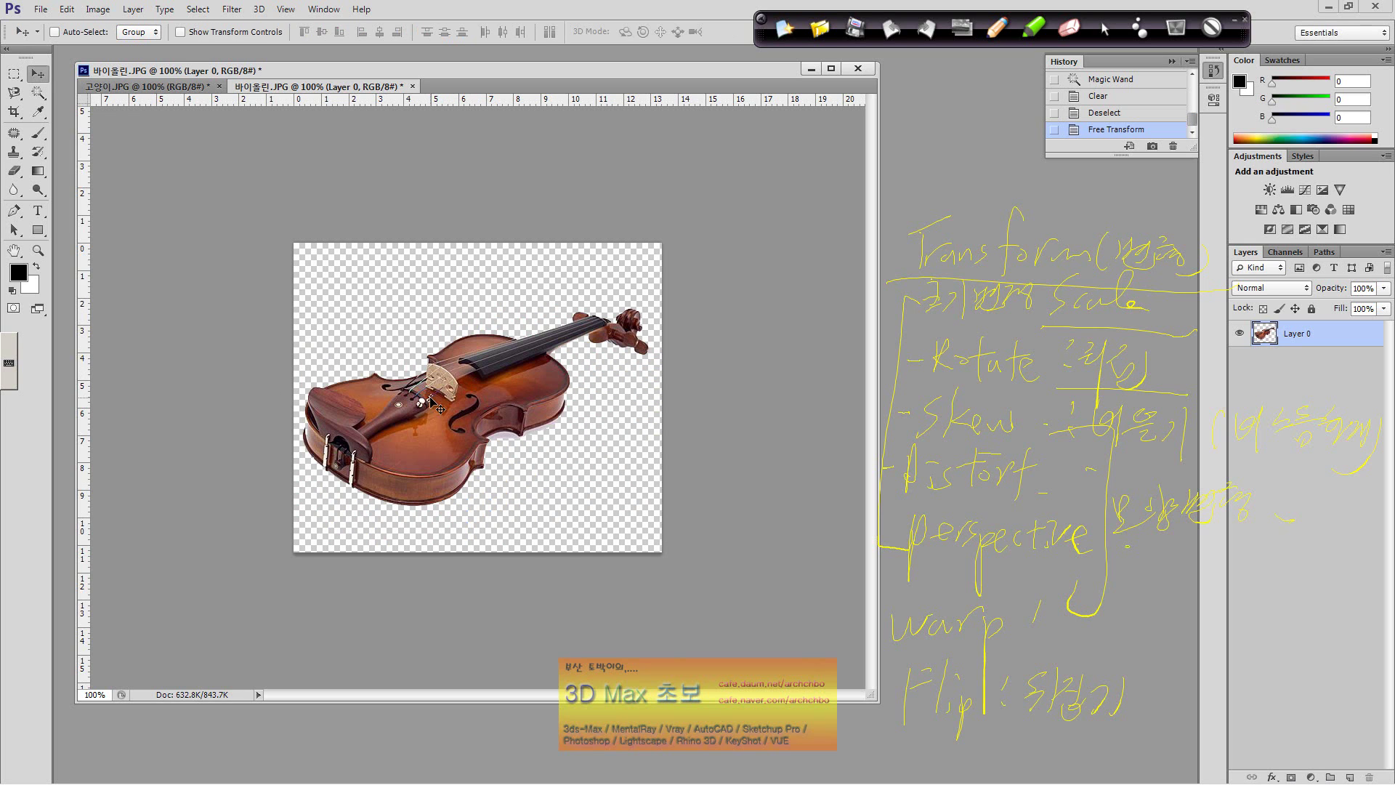
Step: Try a Custom Warp on the violin by pulling the handles on all four edges inward, and cancel it
key("ctrl+t")
right_click(457, 392)
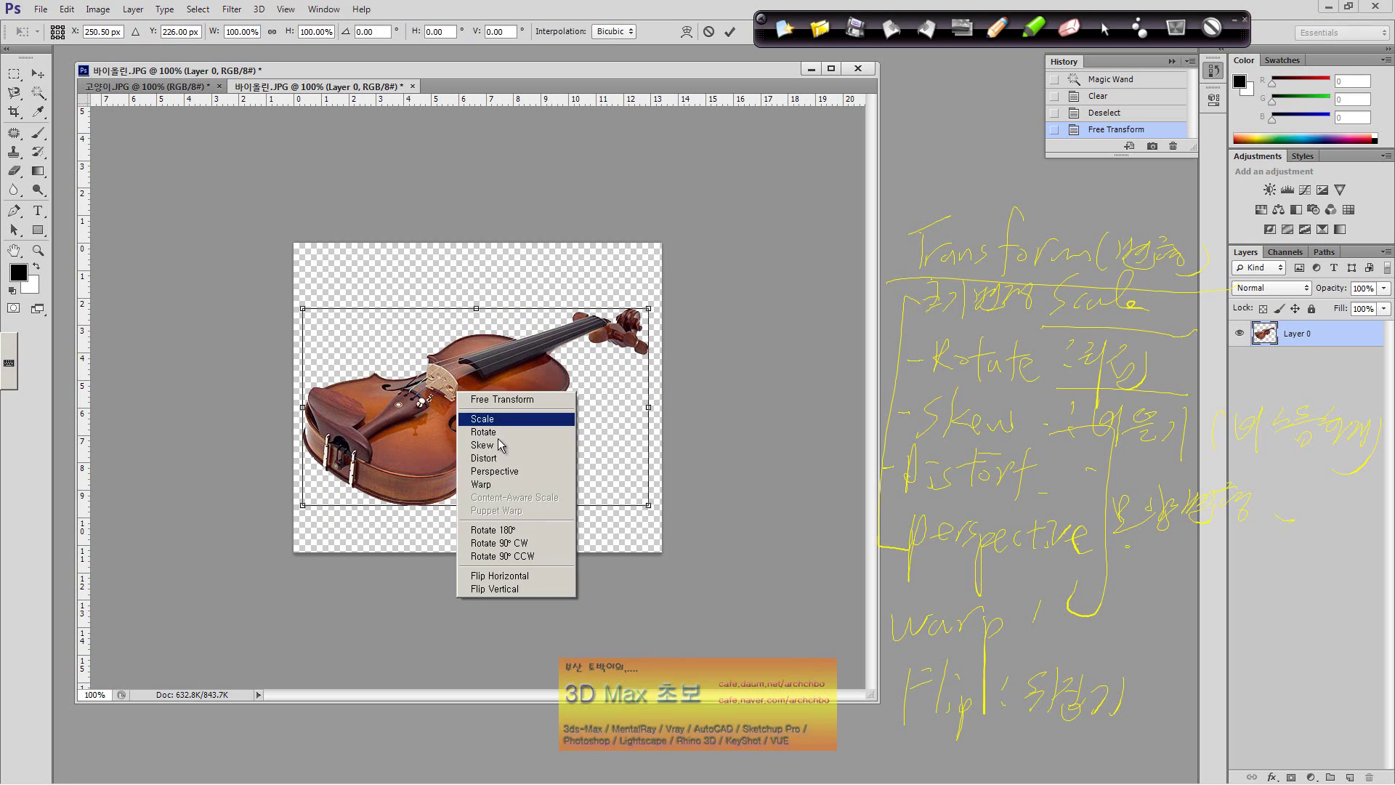
left_click(531, 485)
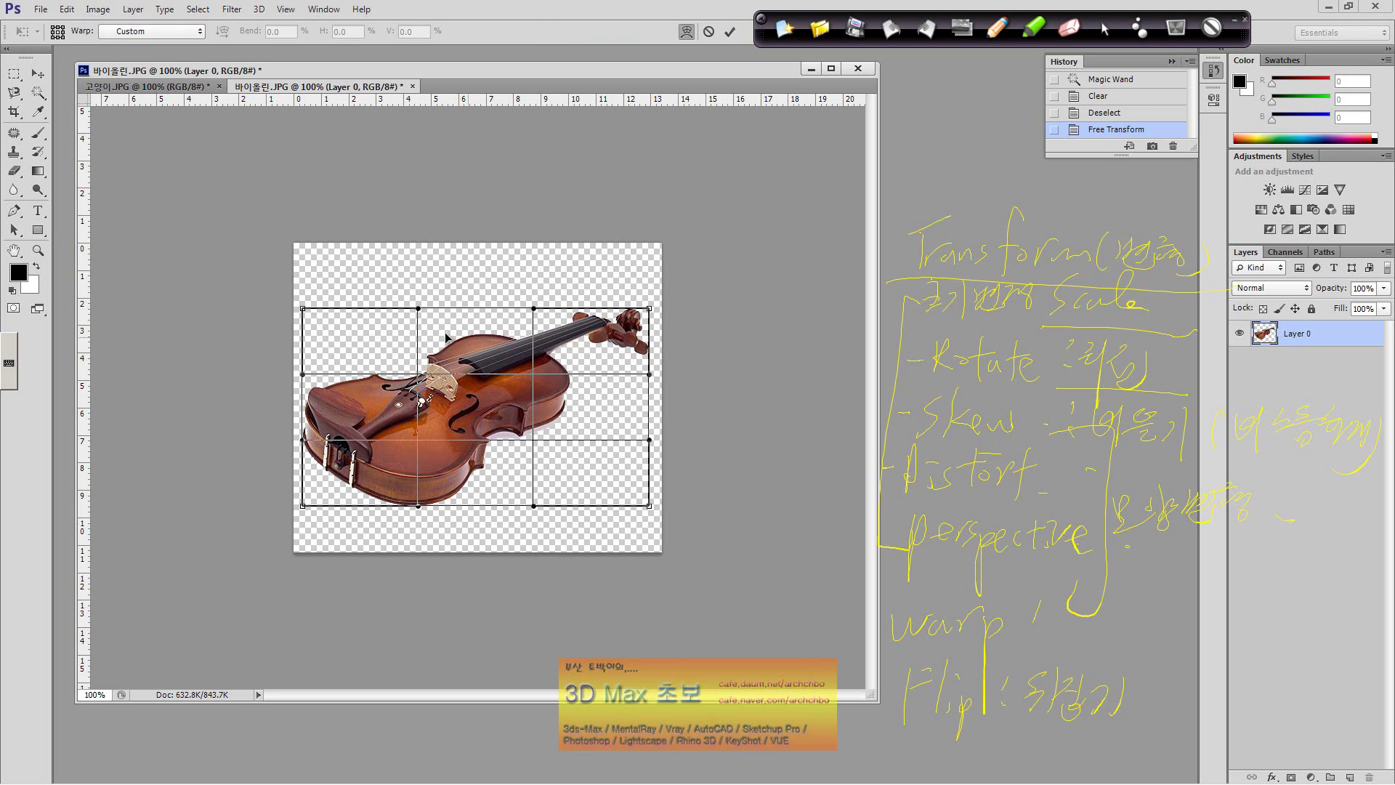
left_click_drag(418, 310, 531, 391)
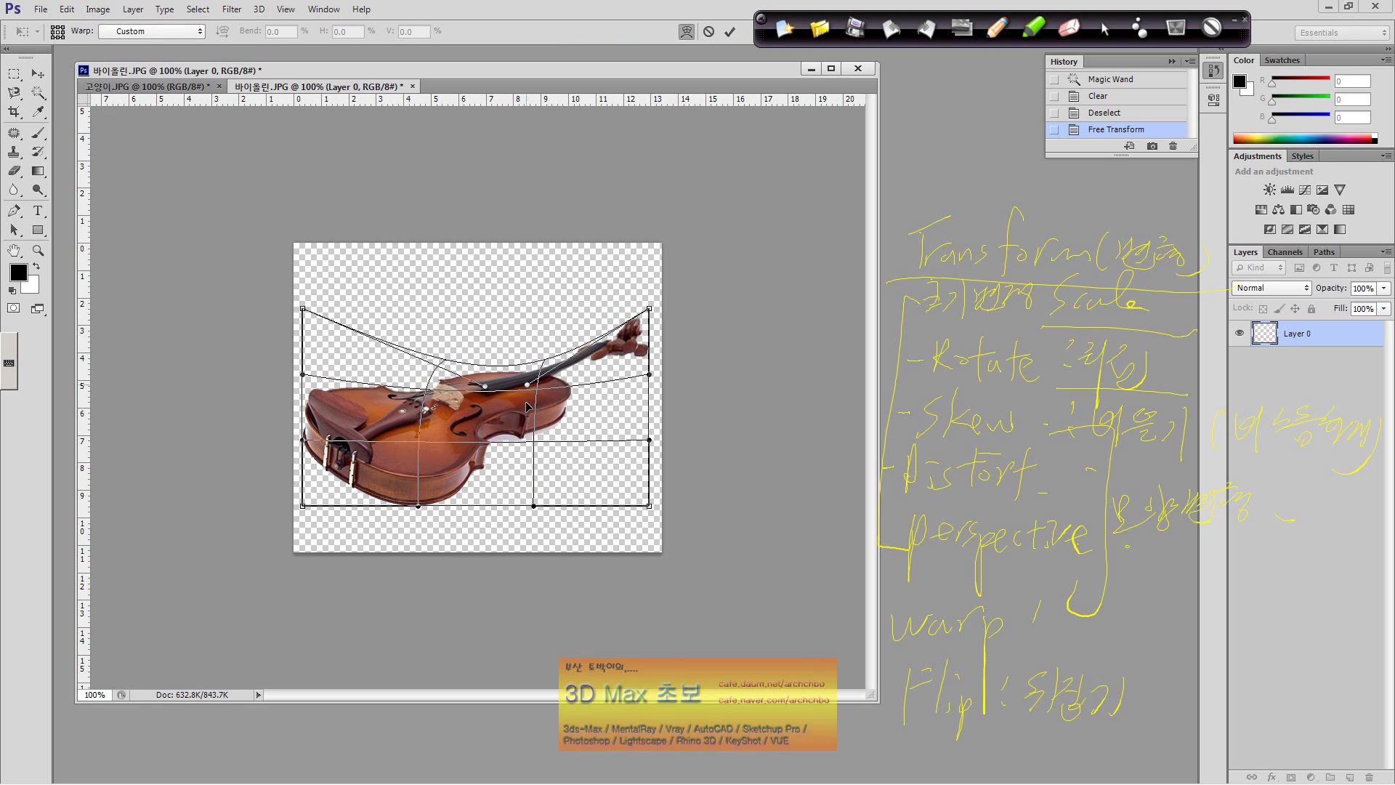
left_click_drag(532, 507, 544, 391)
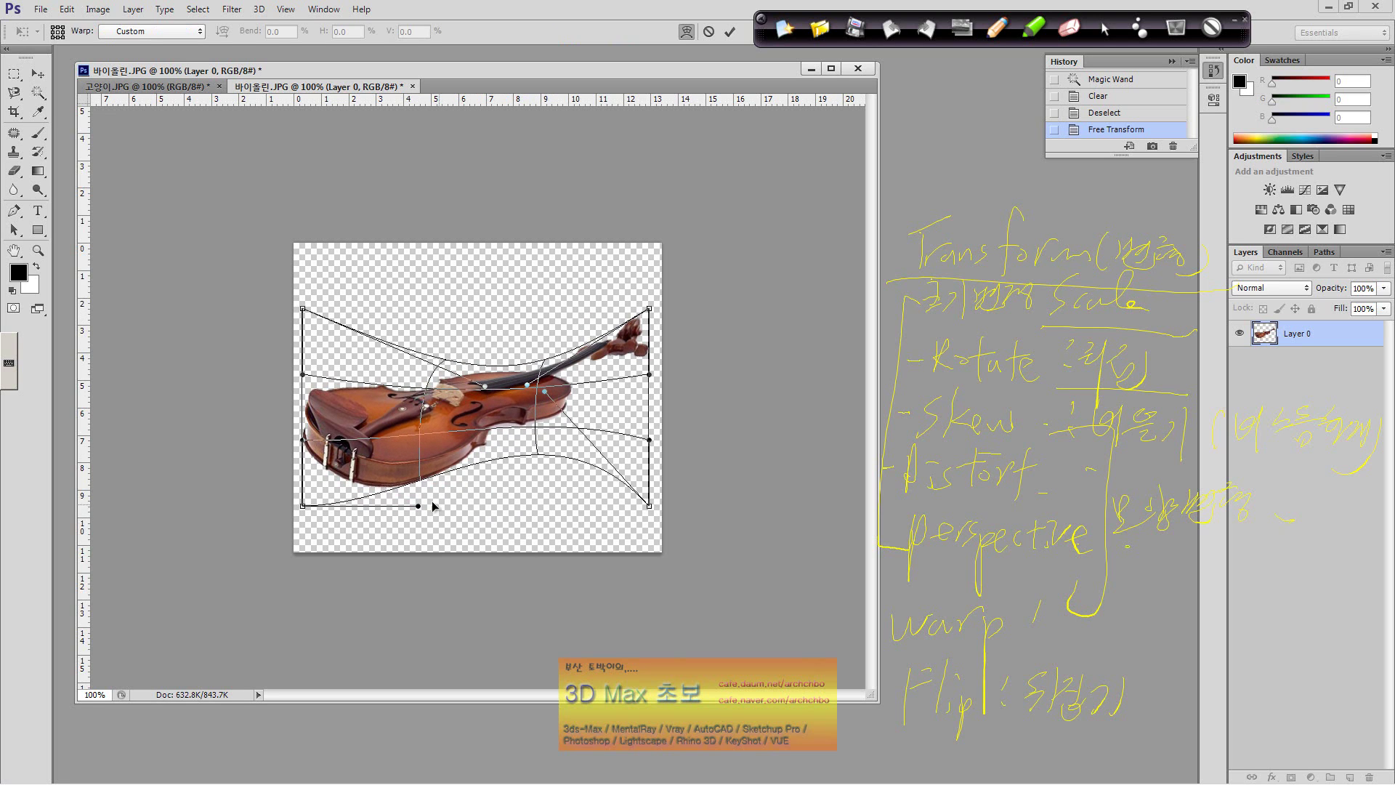
left_click_drag(417, 504, 369, 354)
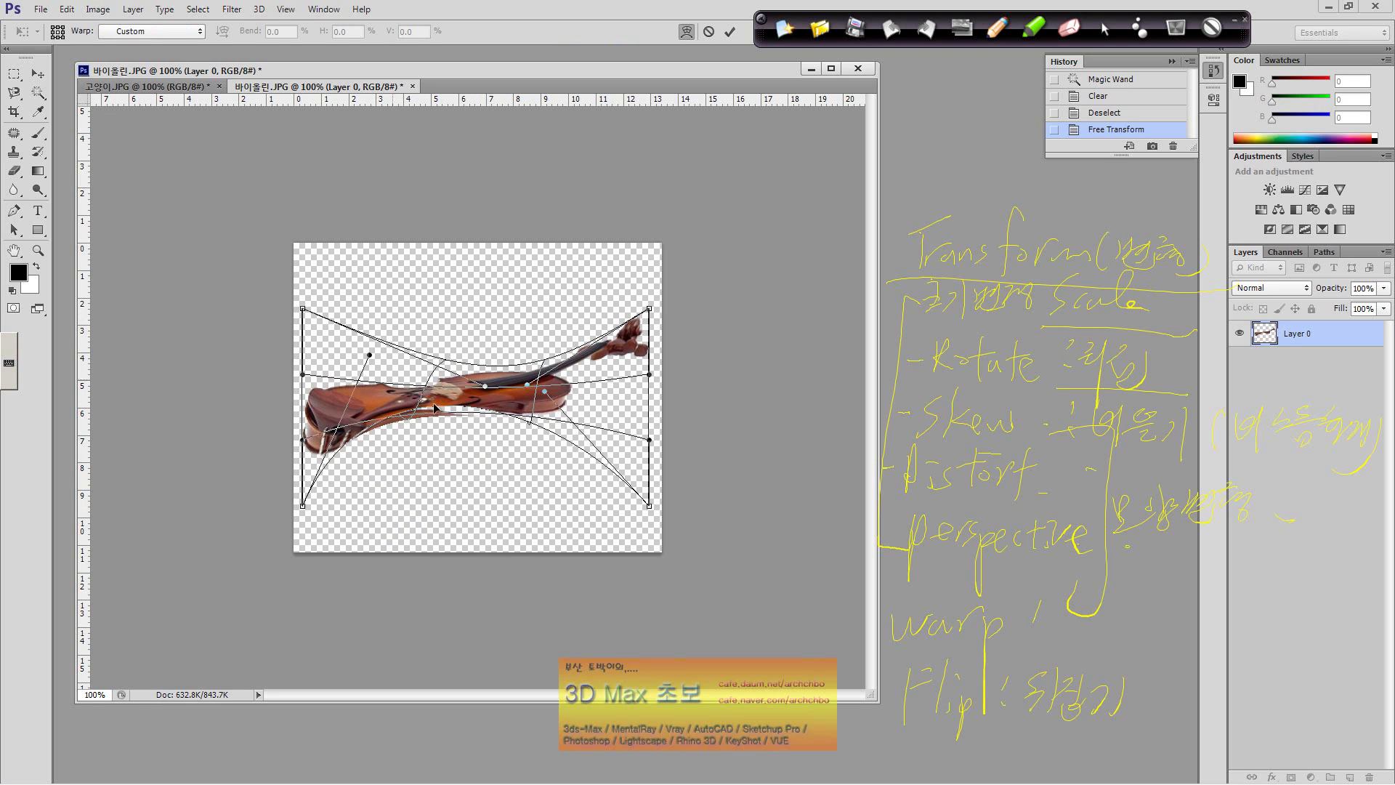
left_click_drag(649, 374, 596, 379)
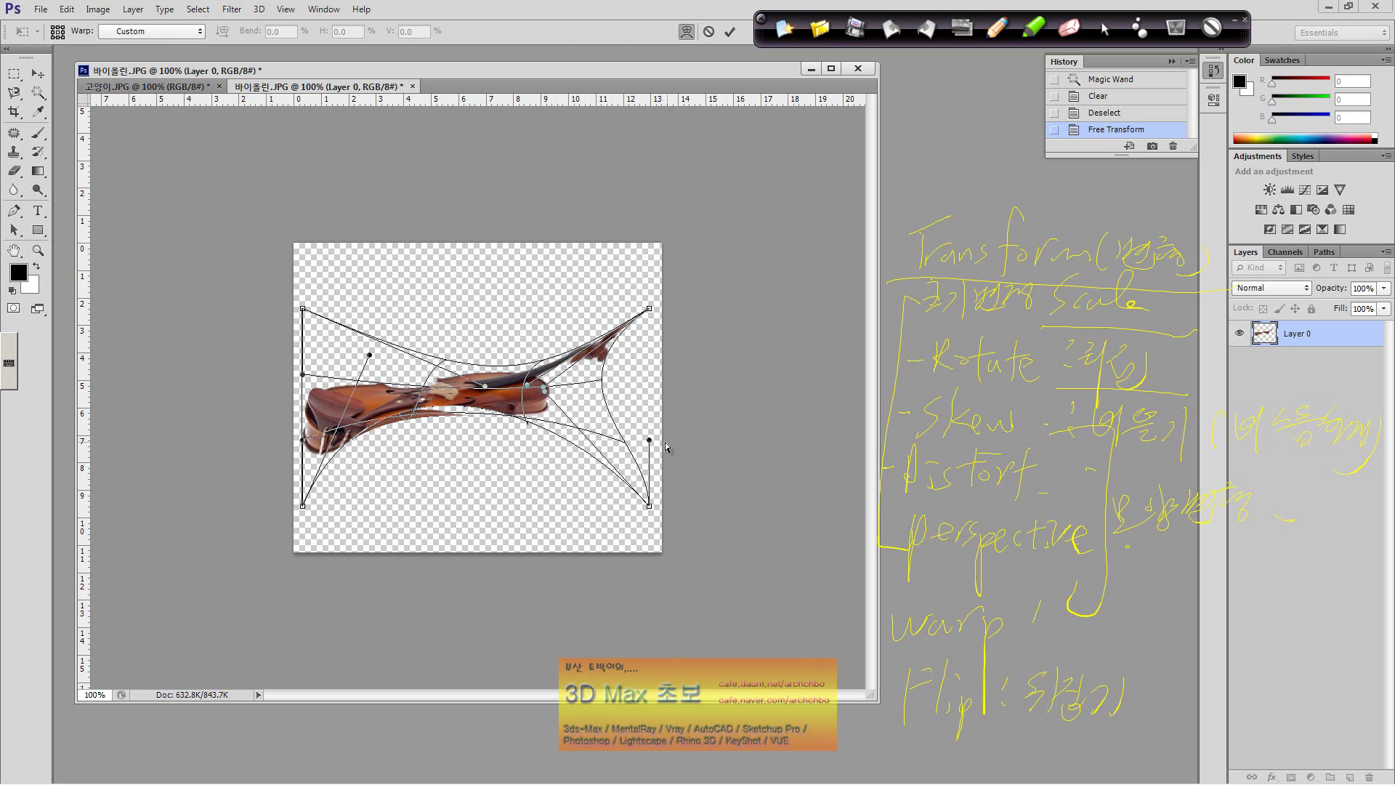
left_click_drag(649, 440, 604, 437)
left_click_drag(302, 374, 394, 385)
key("Escape")
Step: Try a Custom Warp on the violin by pulling all four mesh corners and an upper-edge handle inward, and discard the warp
right_click(492, 405)
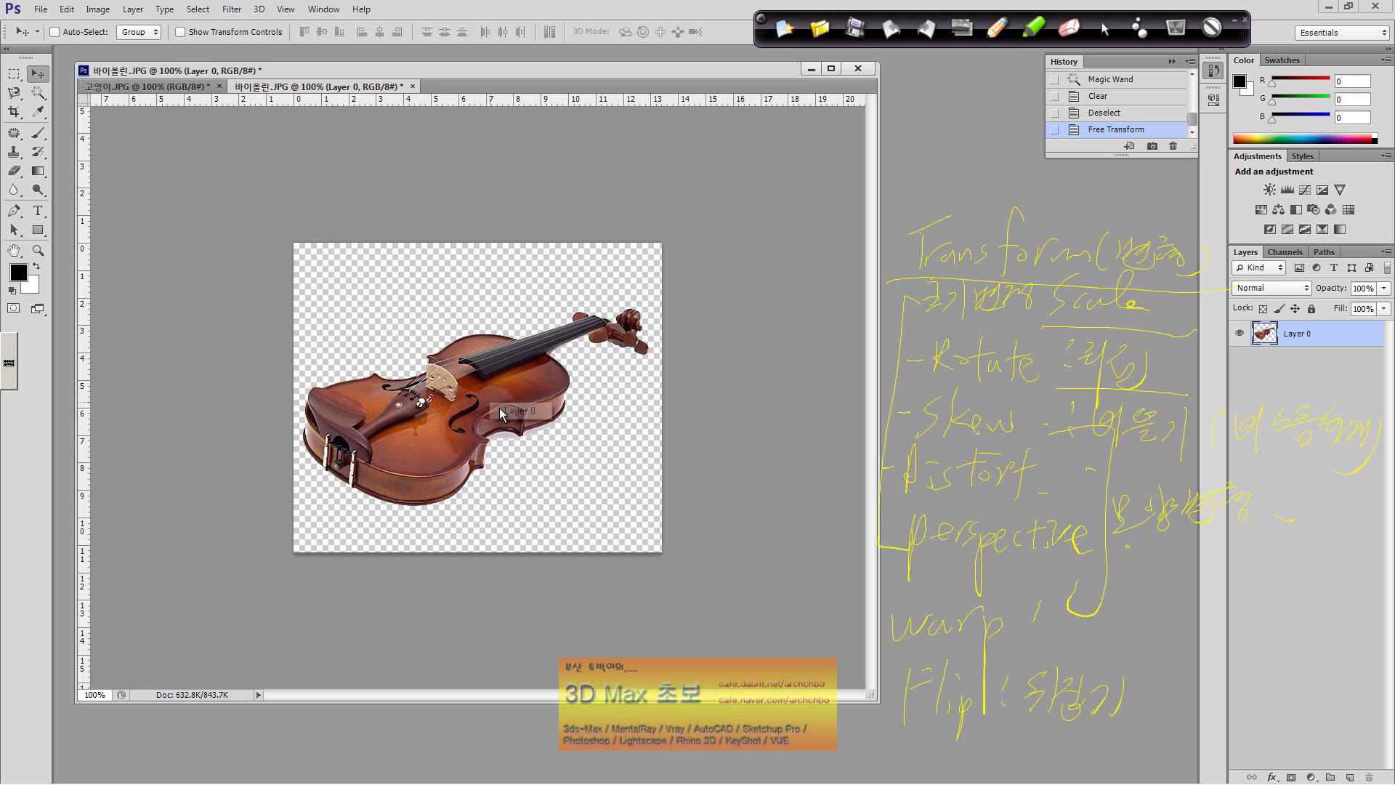
left_click(494, 417)
key("ctrl+t")
right_click(458, 405)
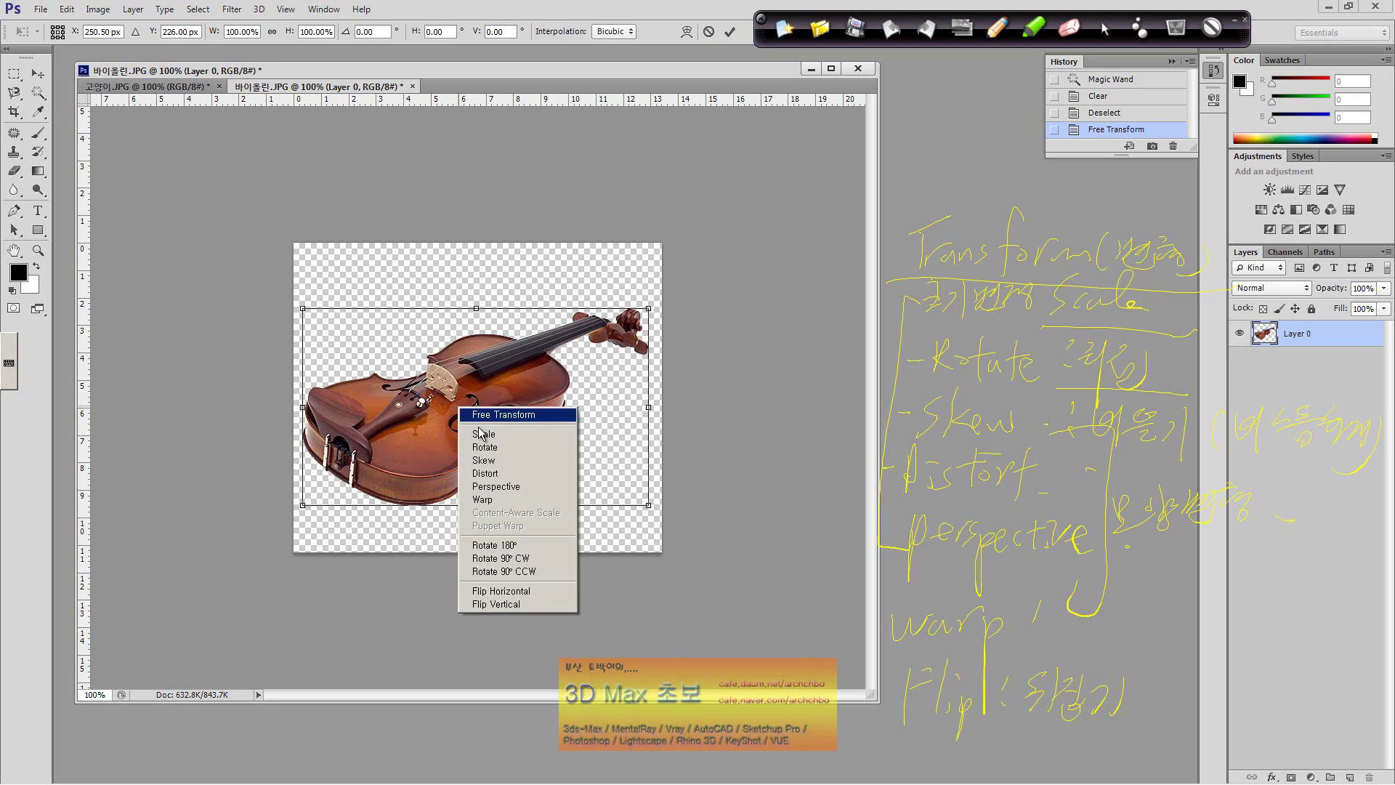
left_click(501, 499)
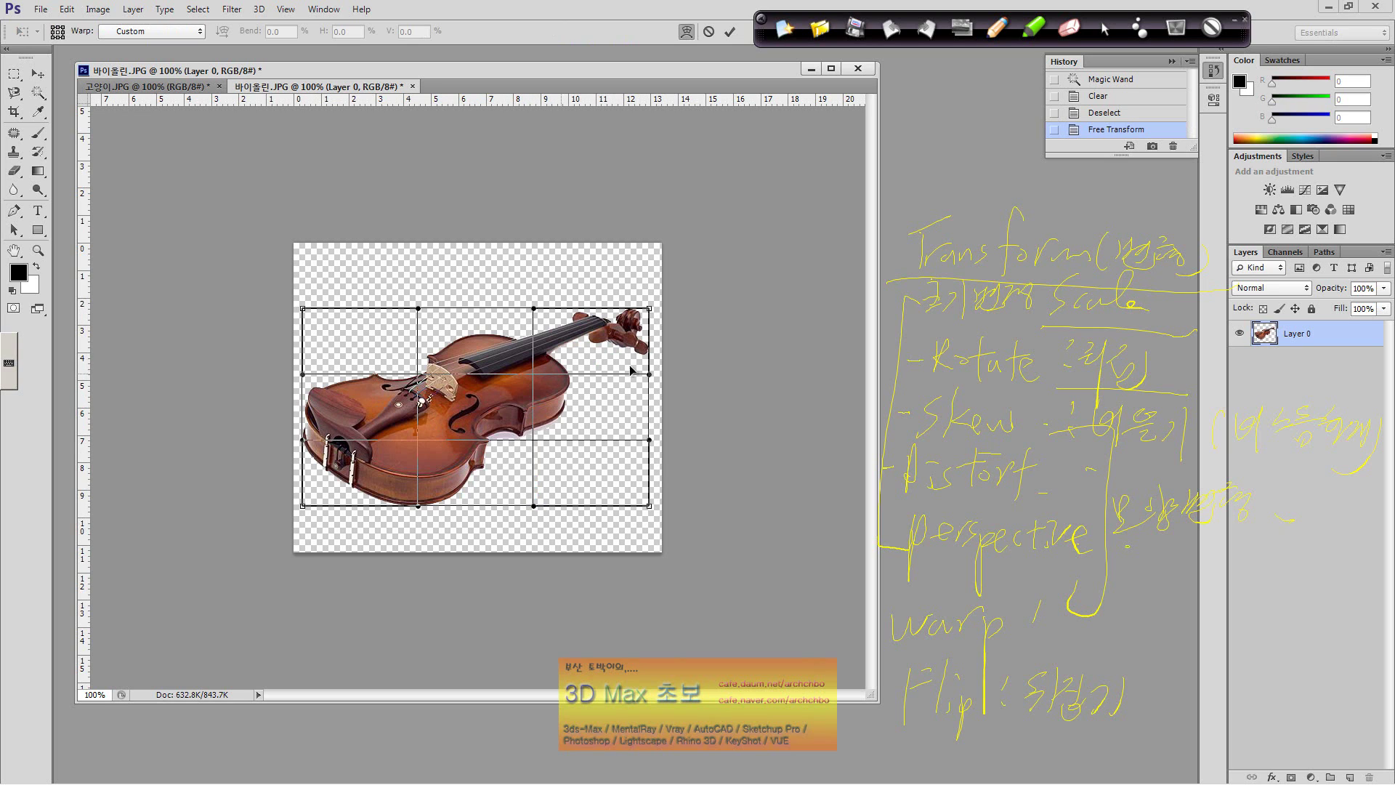
left_click_drag(649, 311, 565, 336)
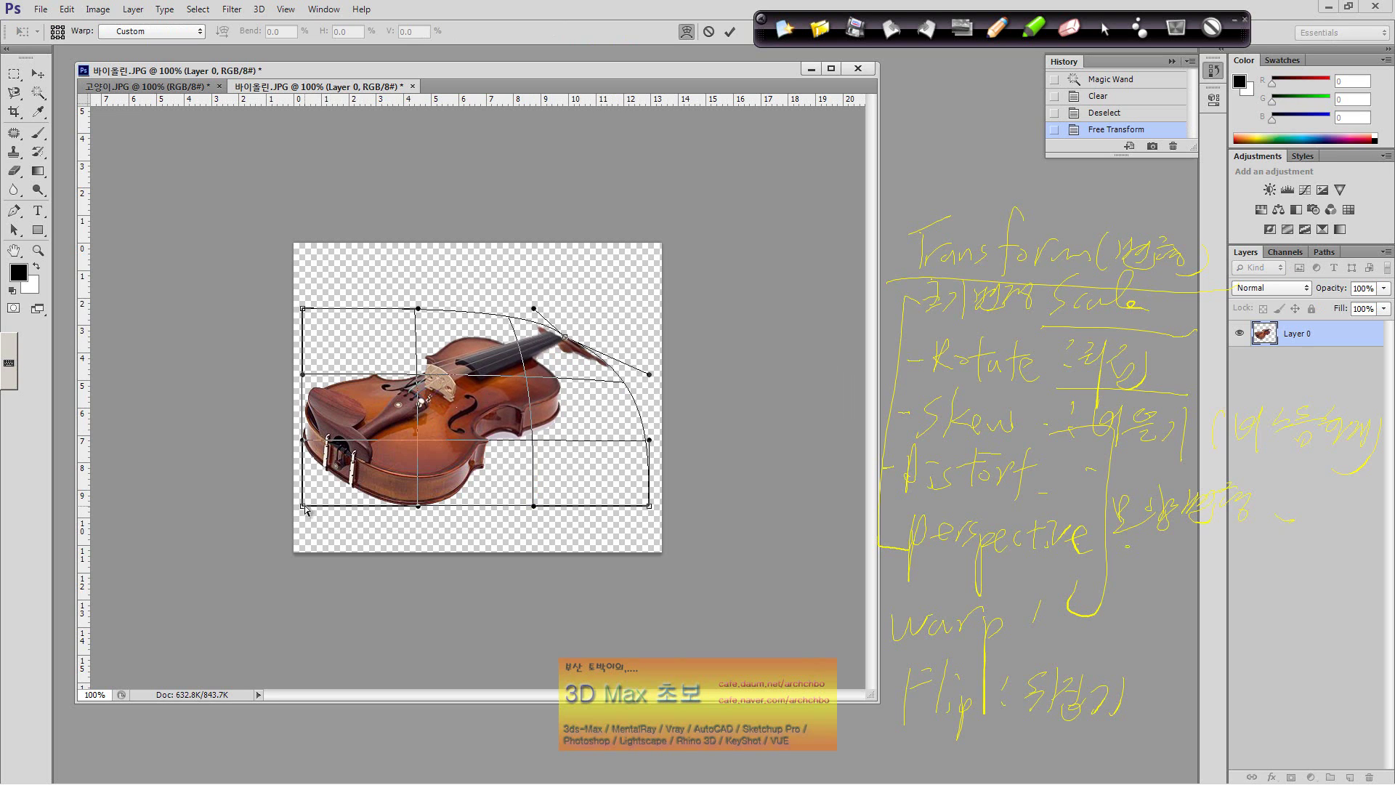
left_click_drag(304, 507, 384, 461)
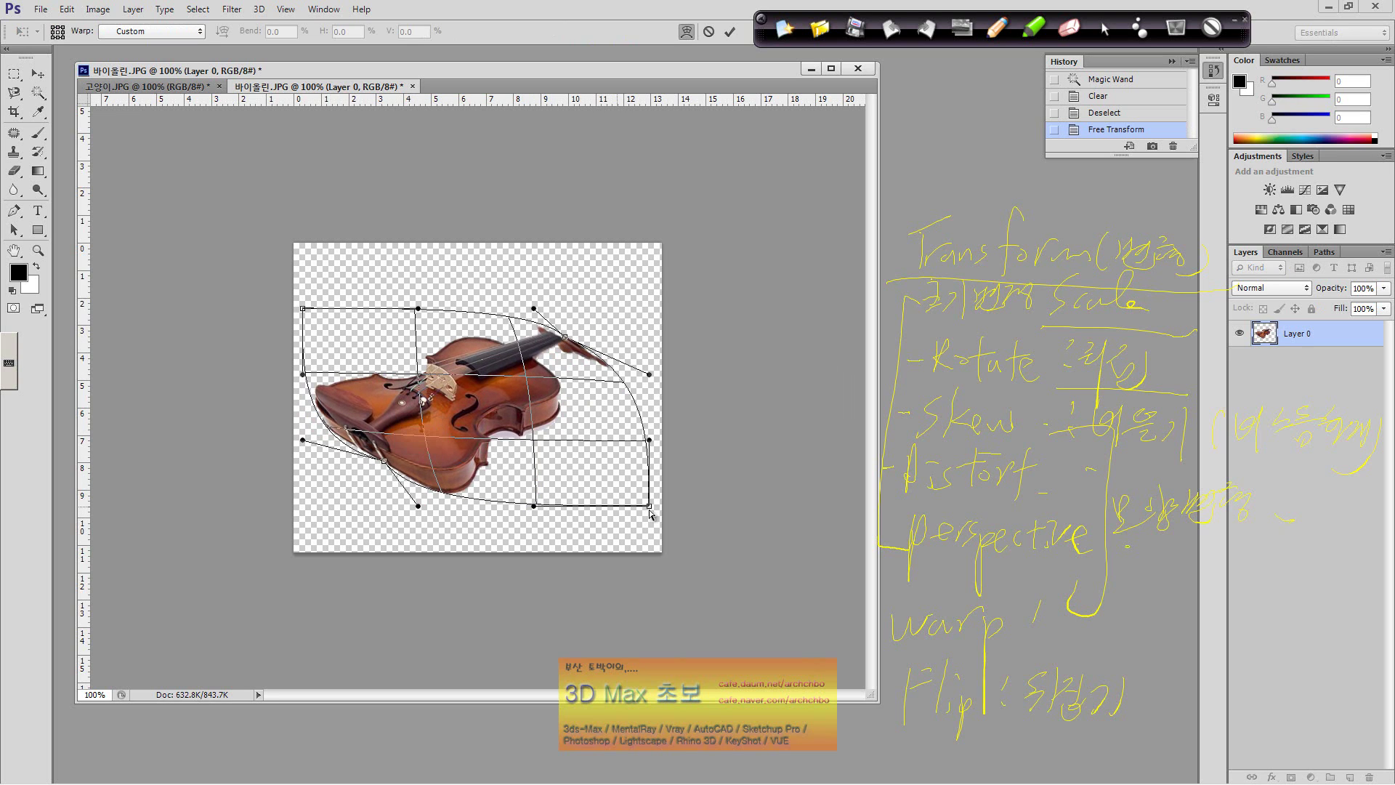
left_click_drag(650, 509, 587, 477)
left_click_drag(541, 439, 530, 432)
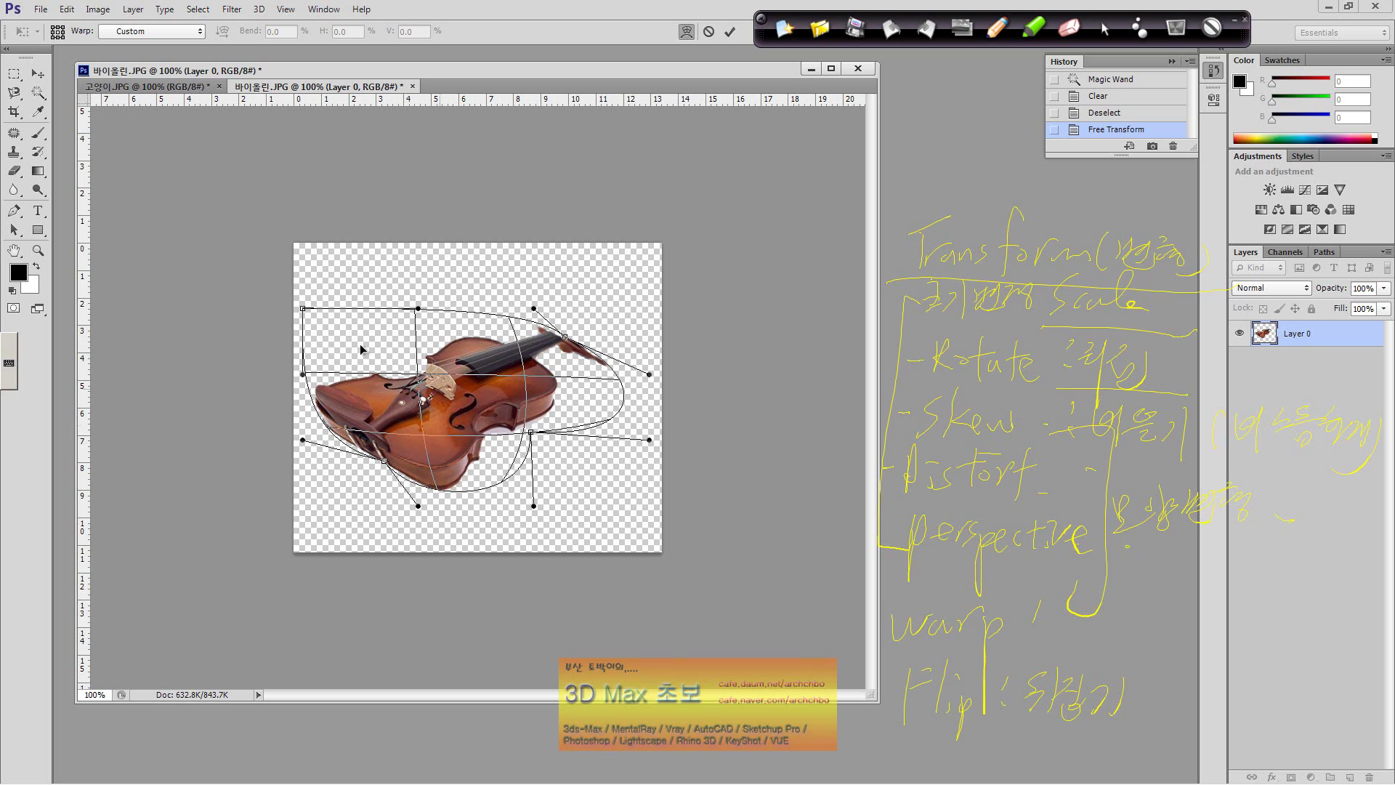
left_click_drag(308, 318, 425, 383)
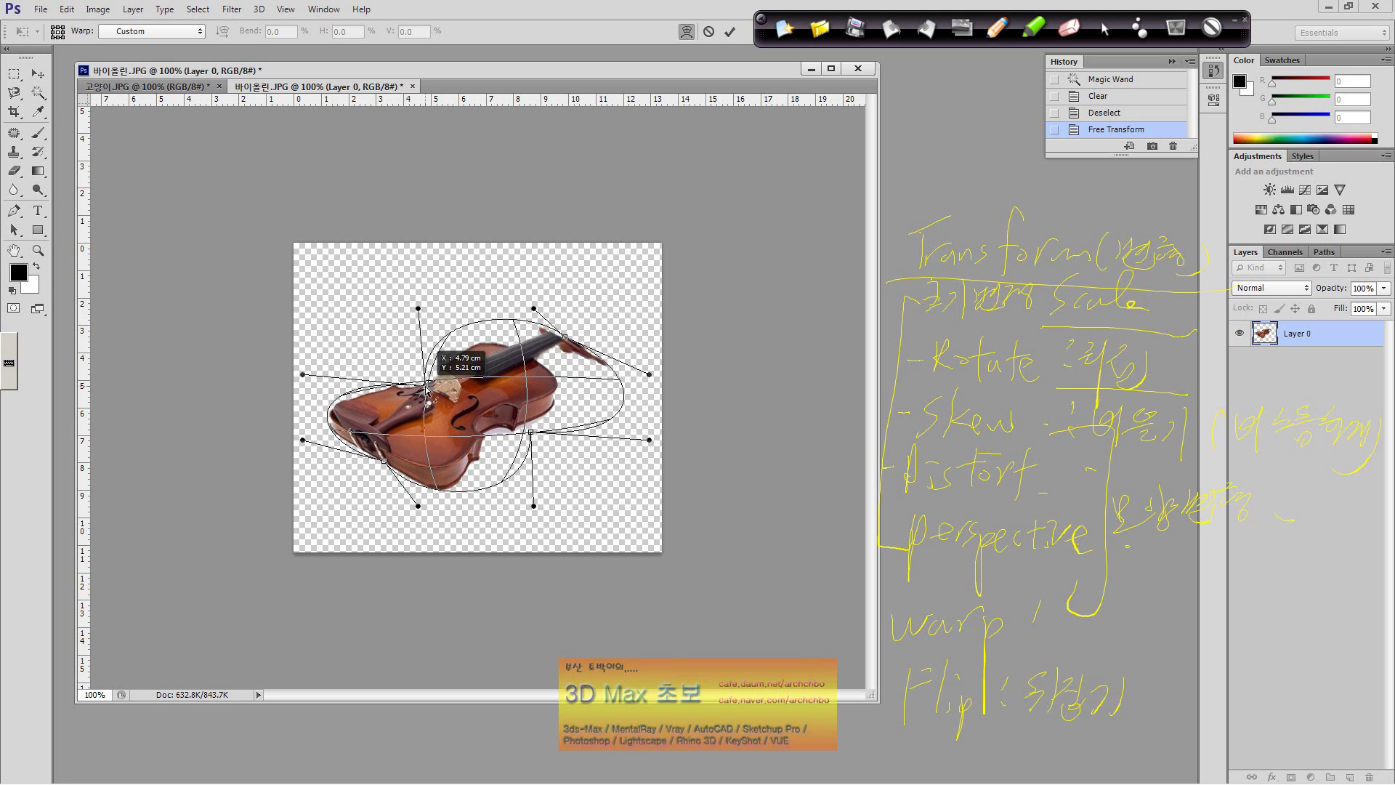
left_click_drag(533, 308, 491, 322)
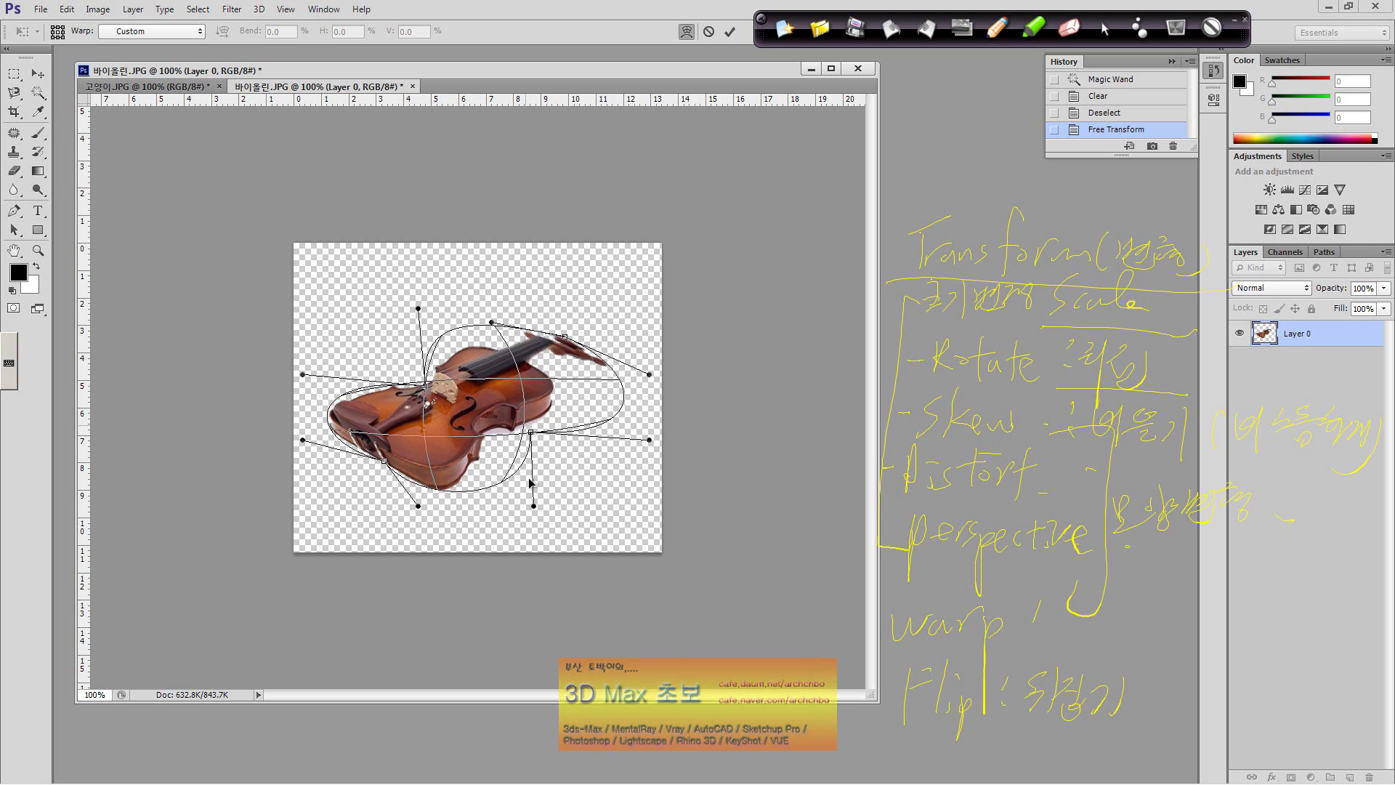
key("Return")
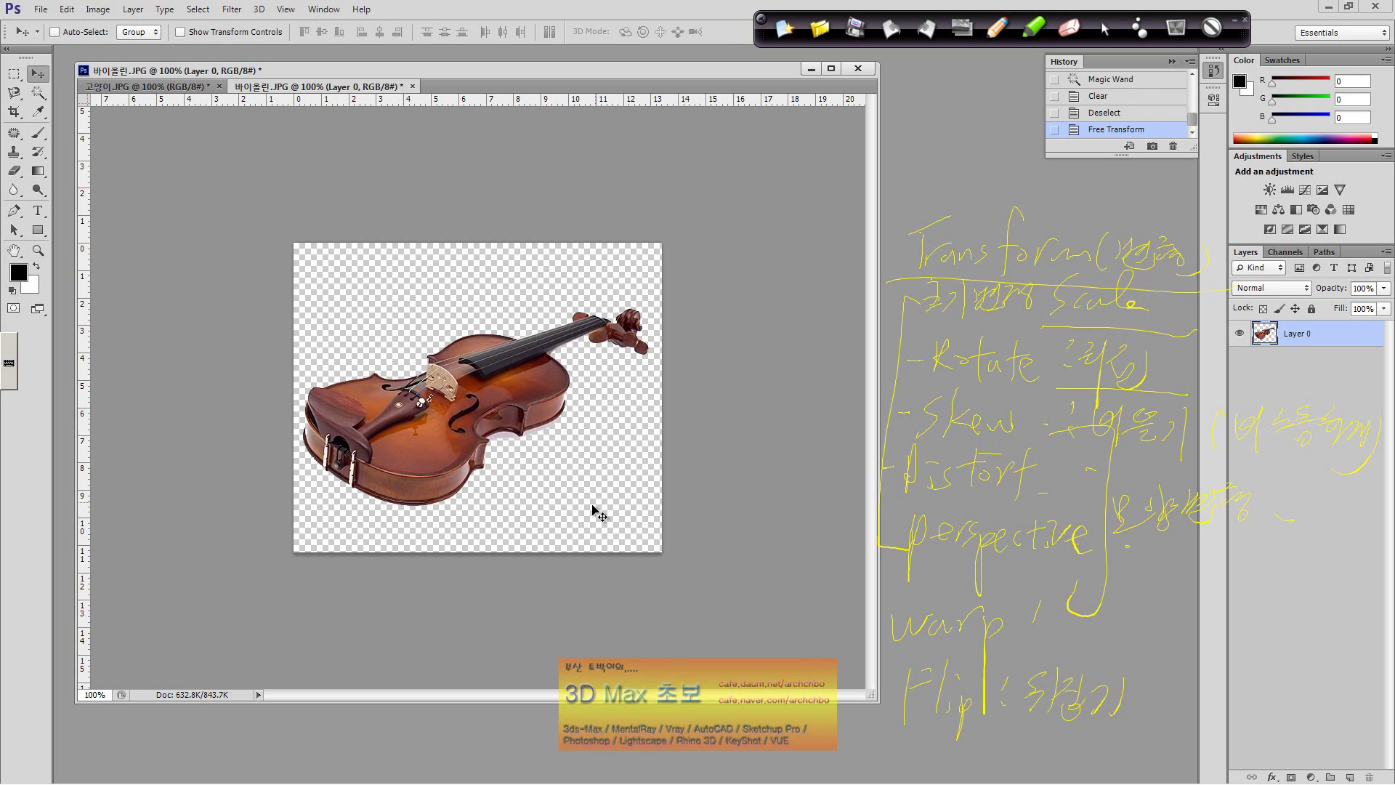
key("ctrl+z")
Step: Try rotating the violin by 180° with Free Transform, and undo the rotation
key("ctrl+t")
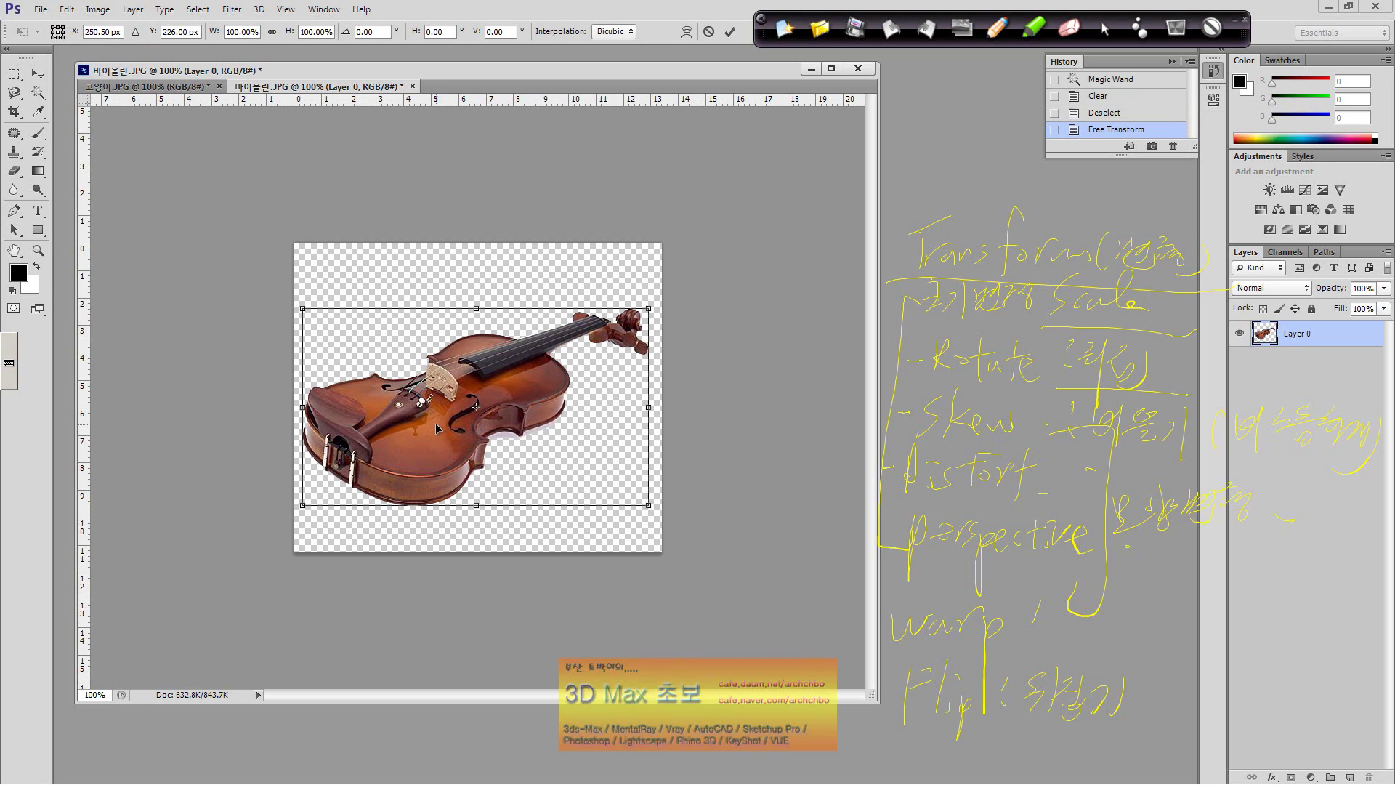
right_click(436, 426)
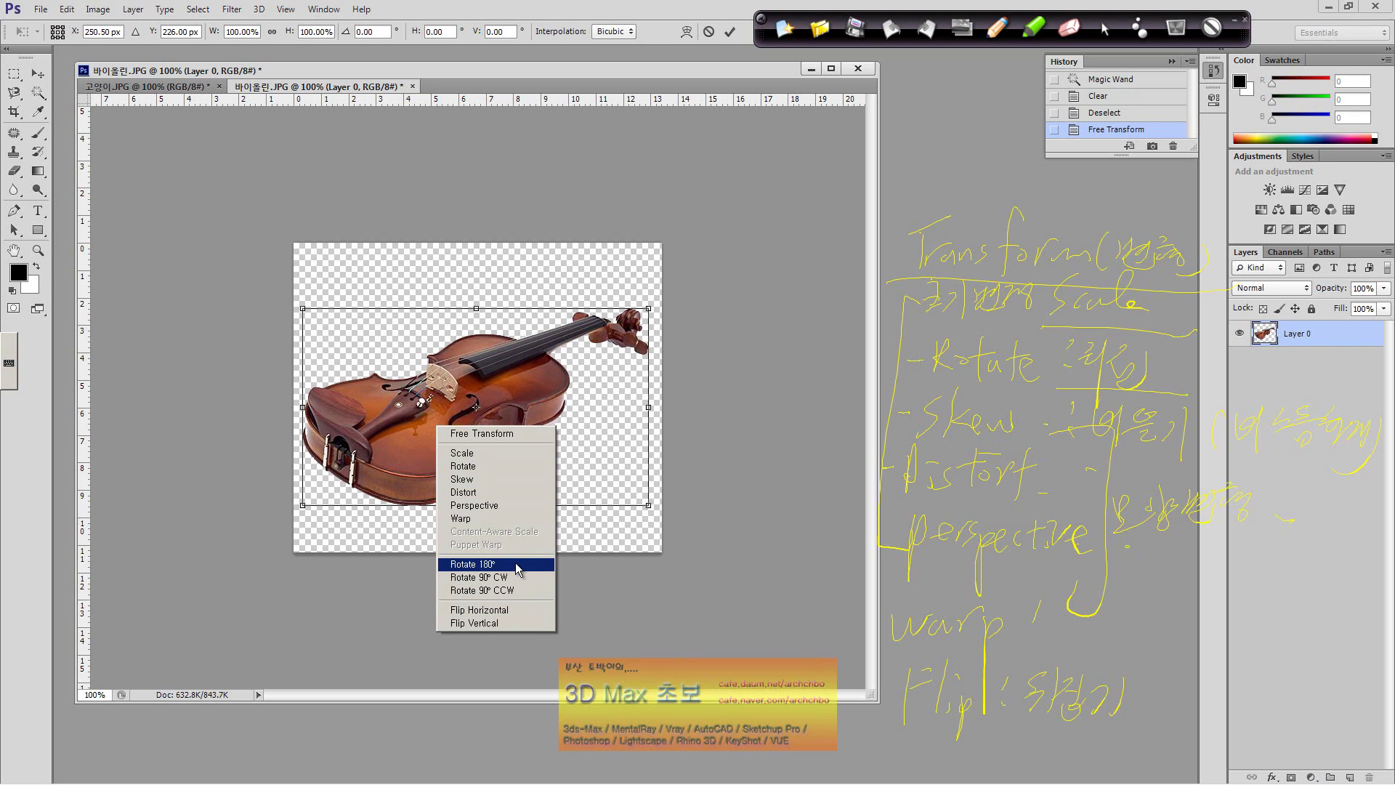
left_click(520, 571)
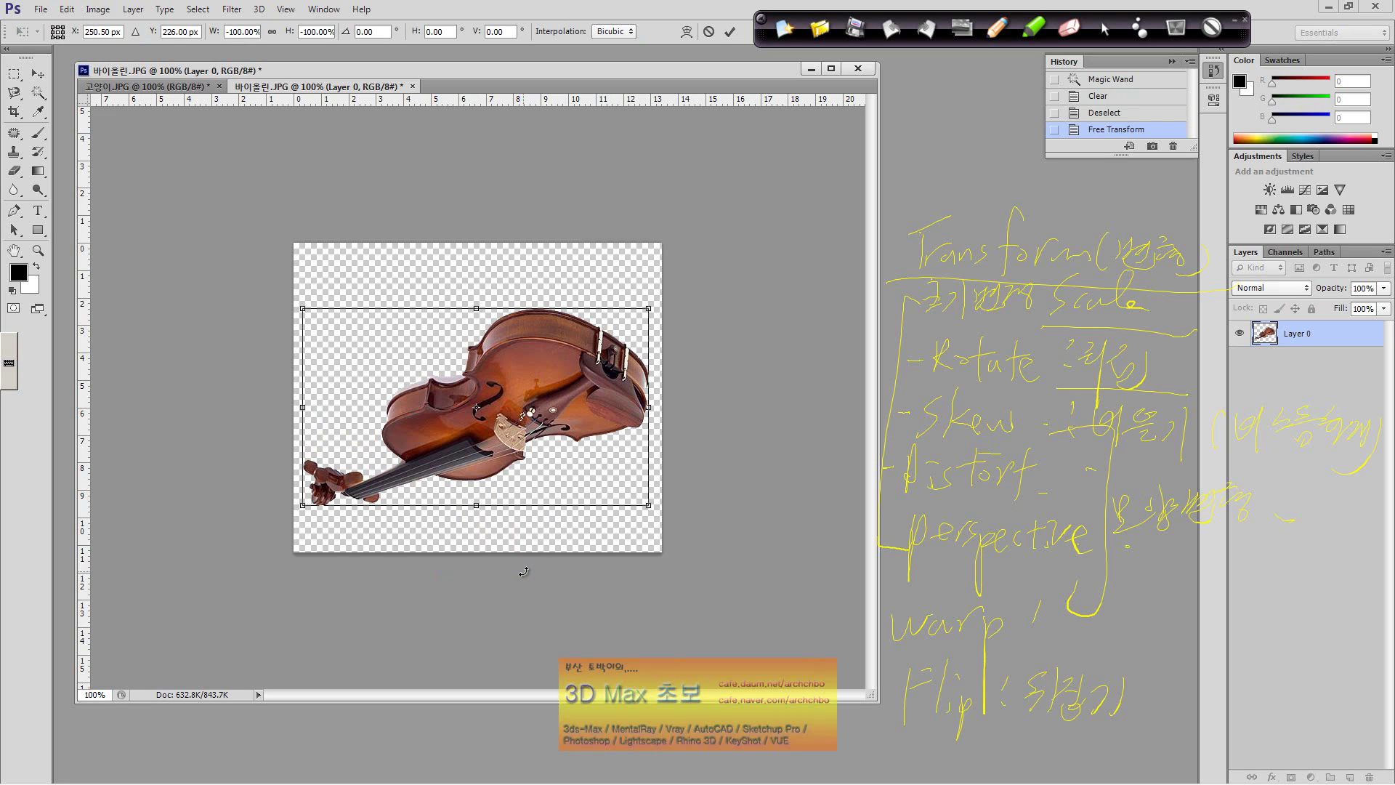
key("ctrl+z")
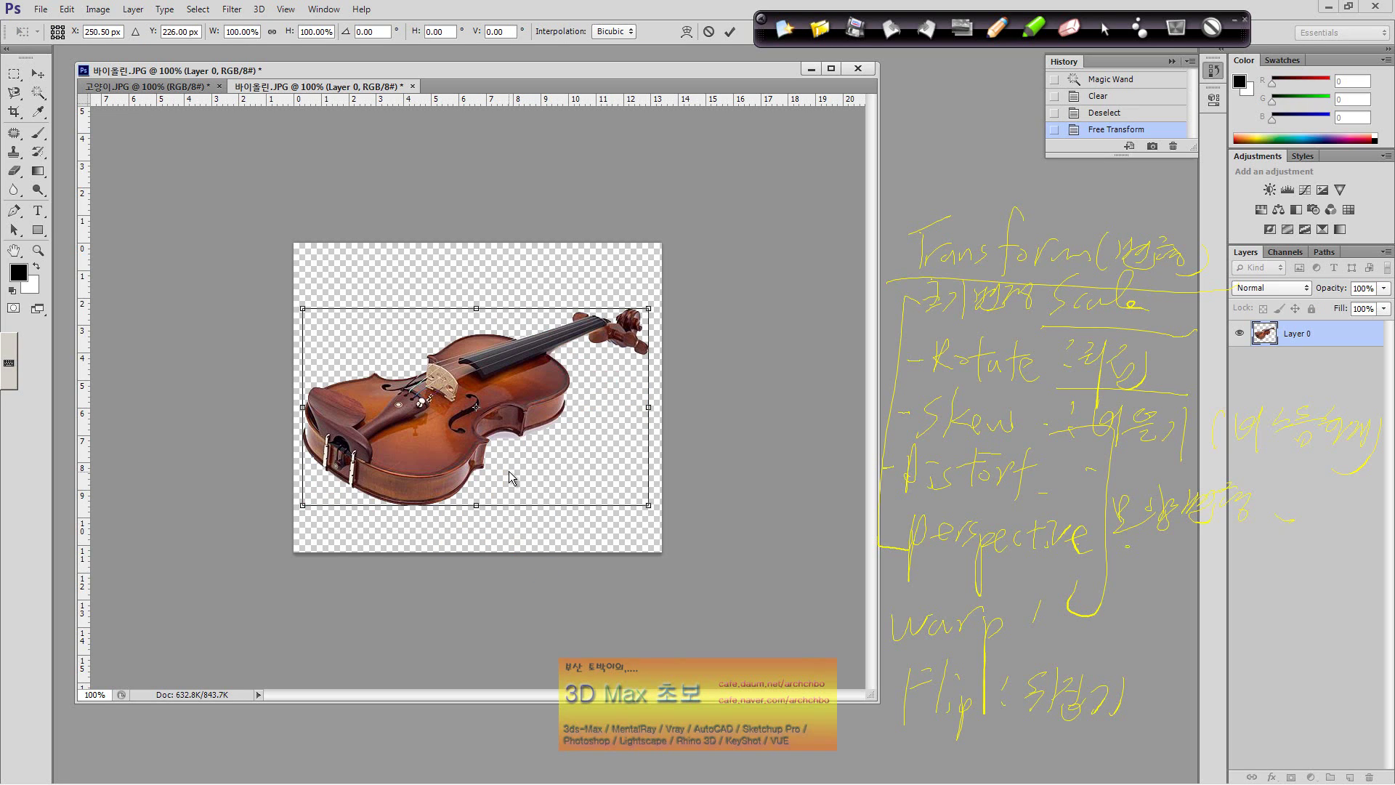
Step: Try rotating the violin 90° clockwise and 90° counterclockwise, undoing each rotation
right_click(508, 472)
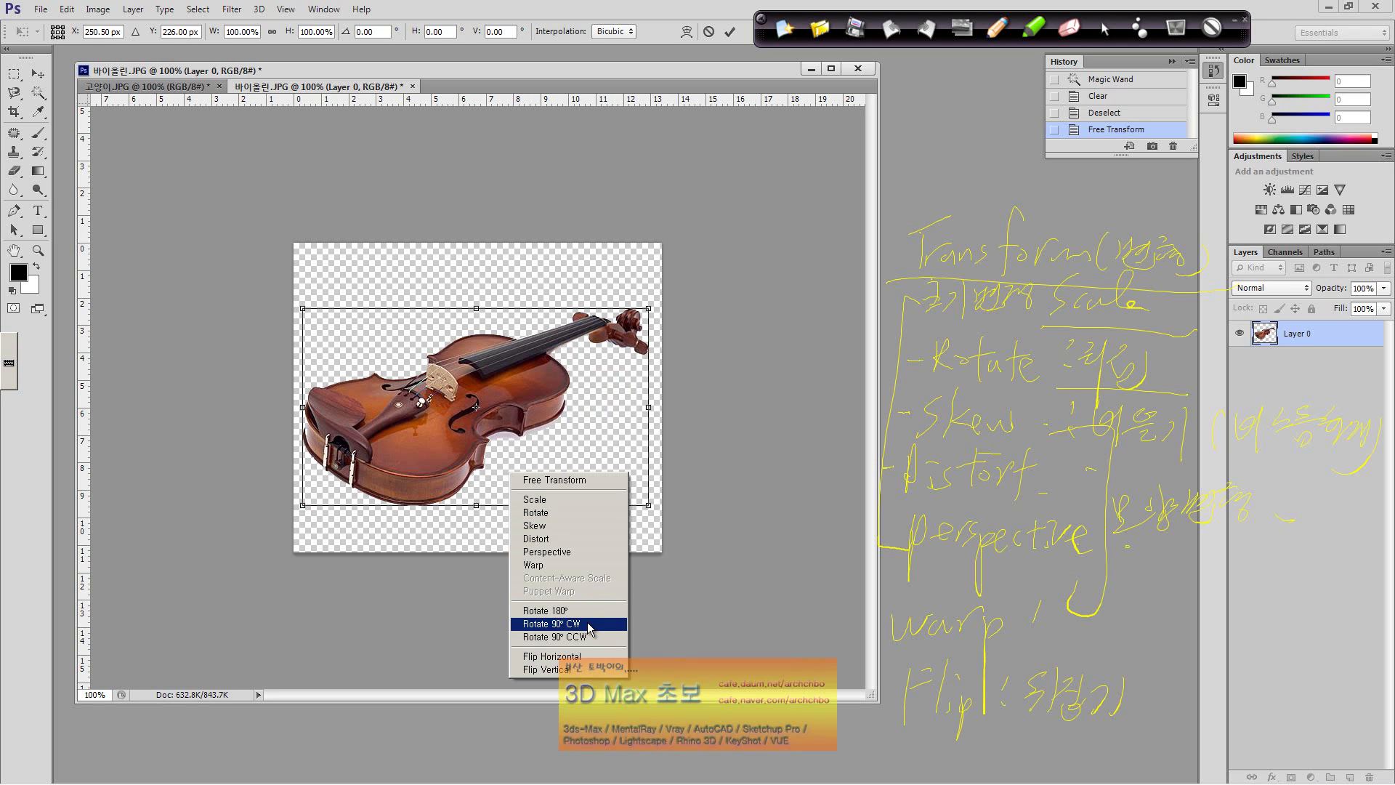
left_click(552, 623)
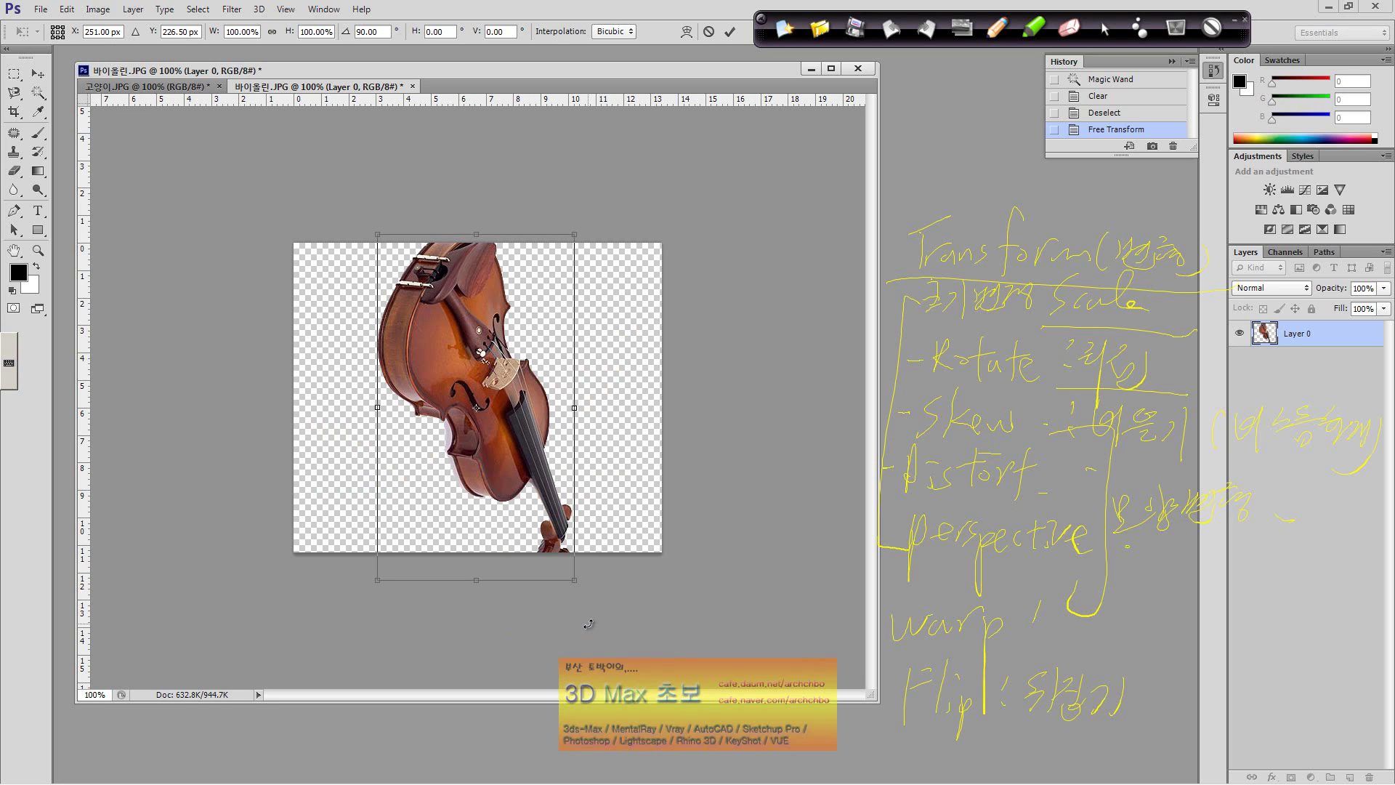
key("ctrl+z")
right_click(507, 449)
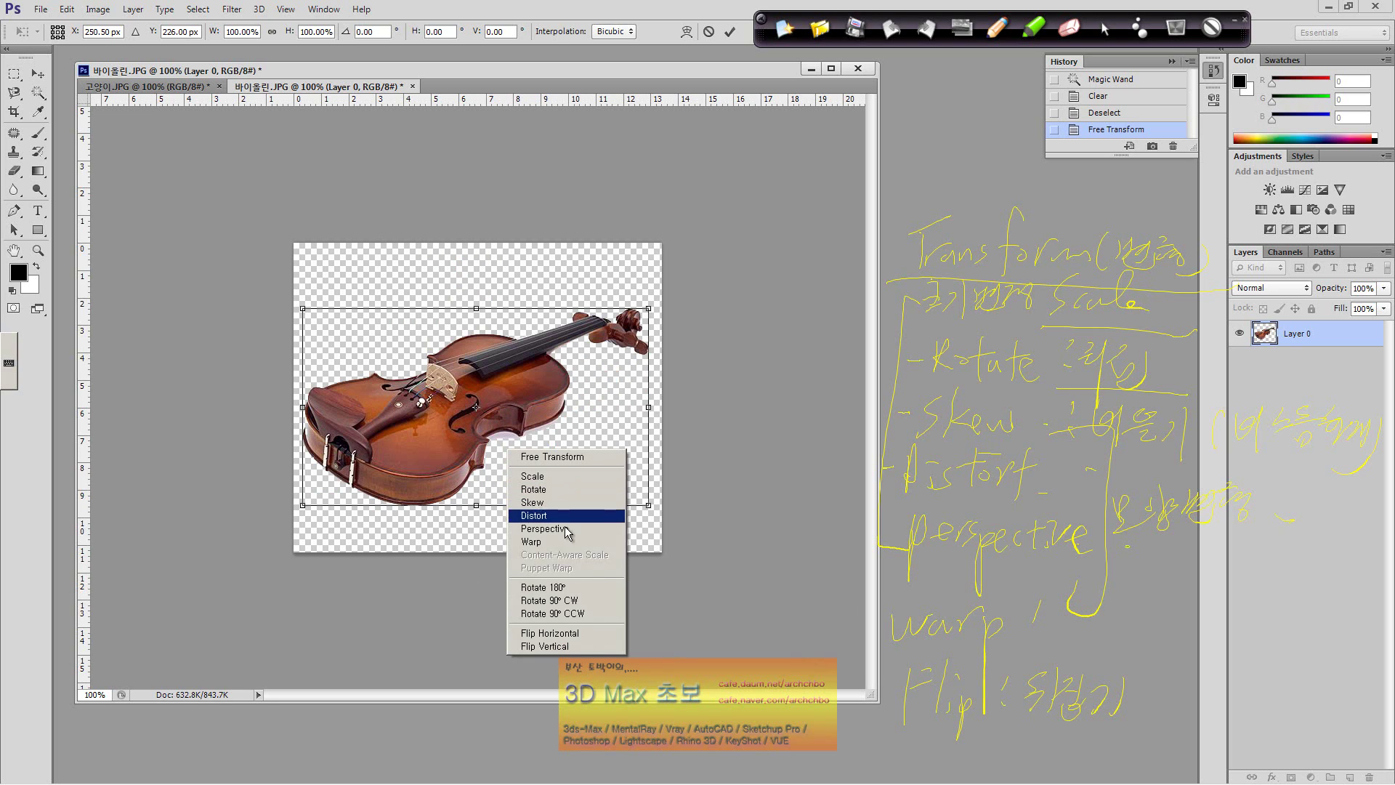
left_click(595, 614)
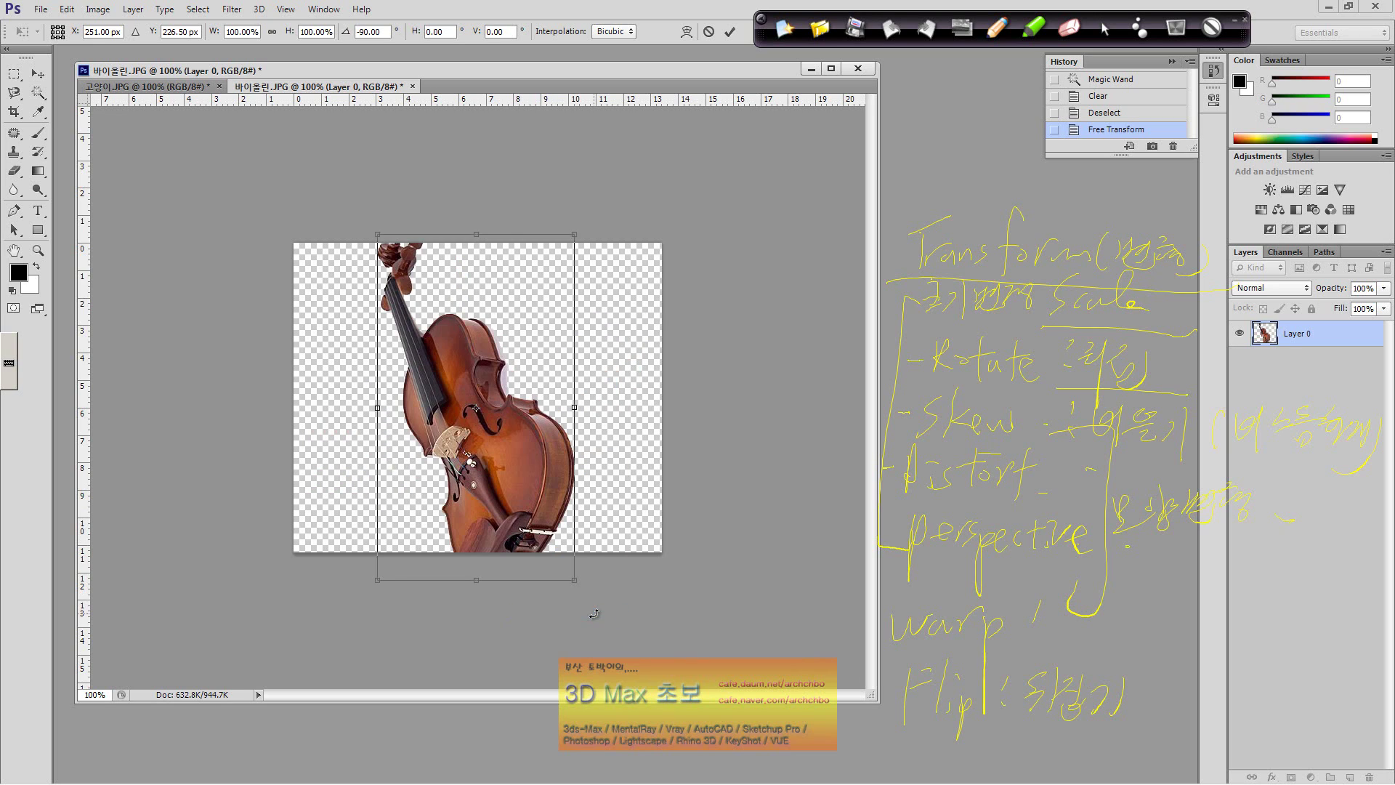
key("ctrl+z")
Step: Try flipping the violin horizontally and vertically, undoing each flip
right_click(462, 445)
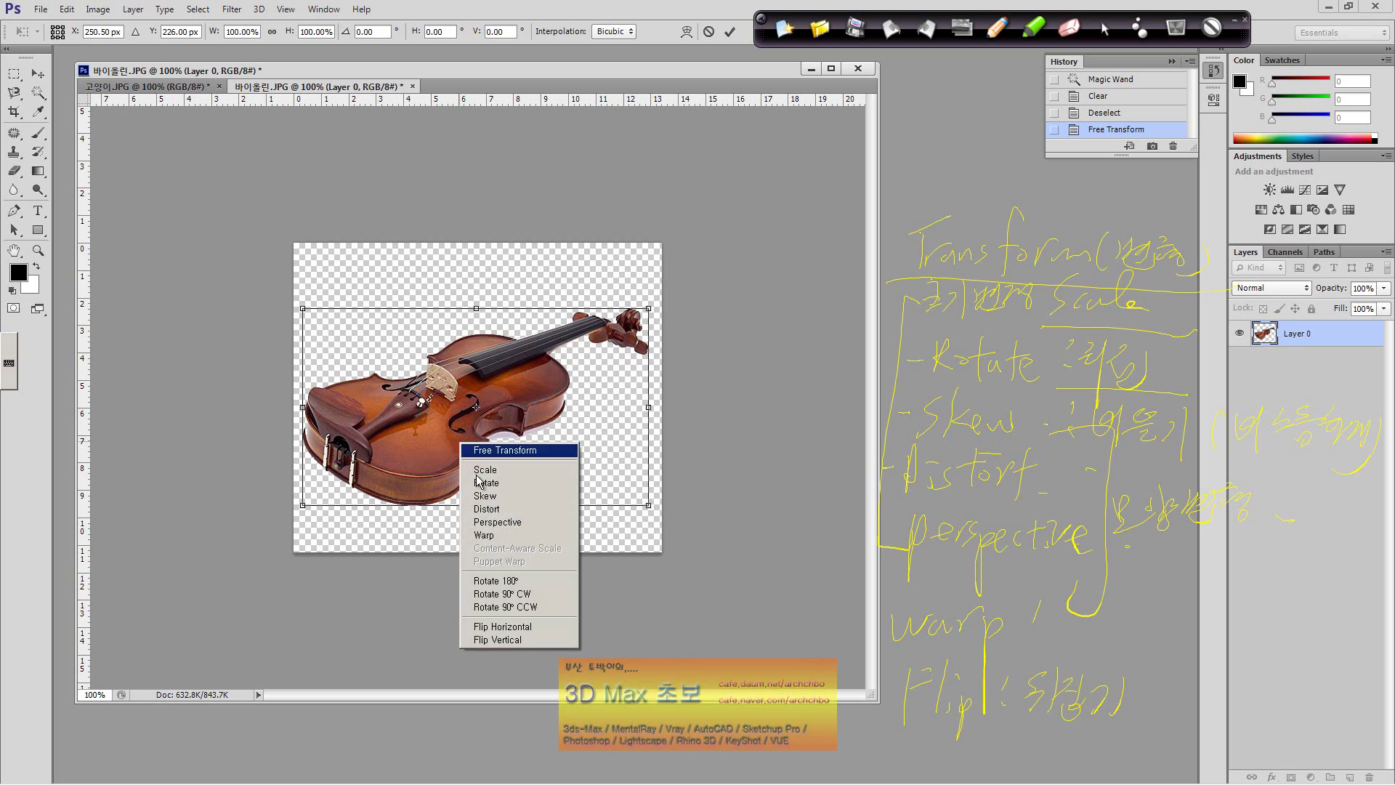
left_click(528, 635)
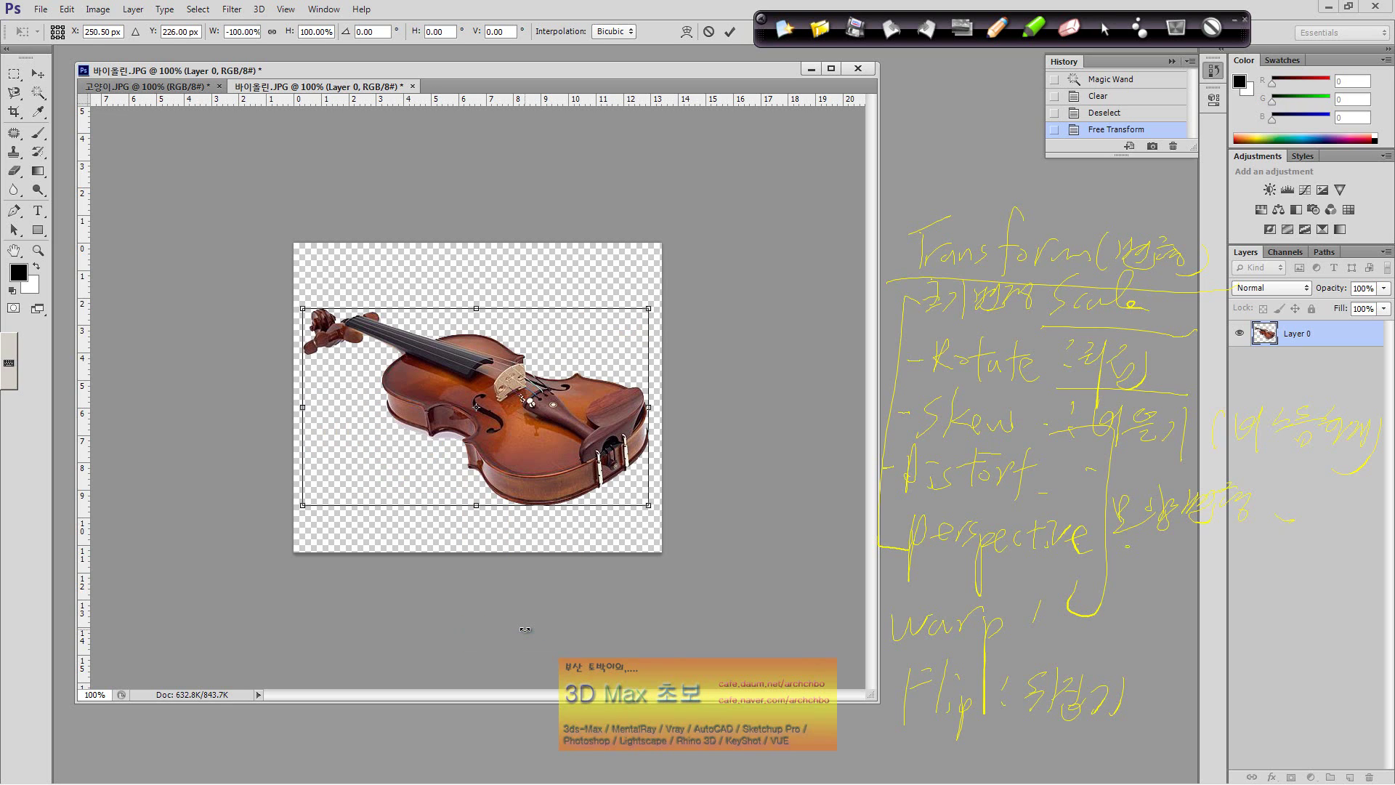
key("ctrl+z")
right_click(468, 451)
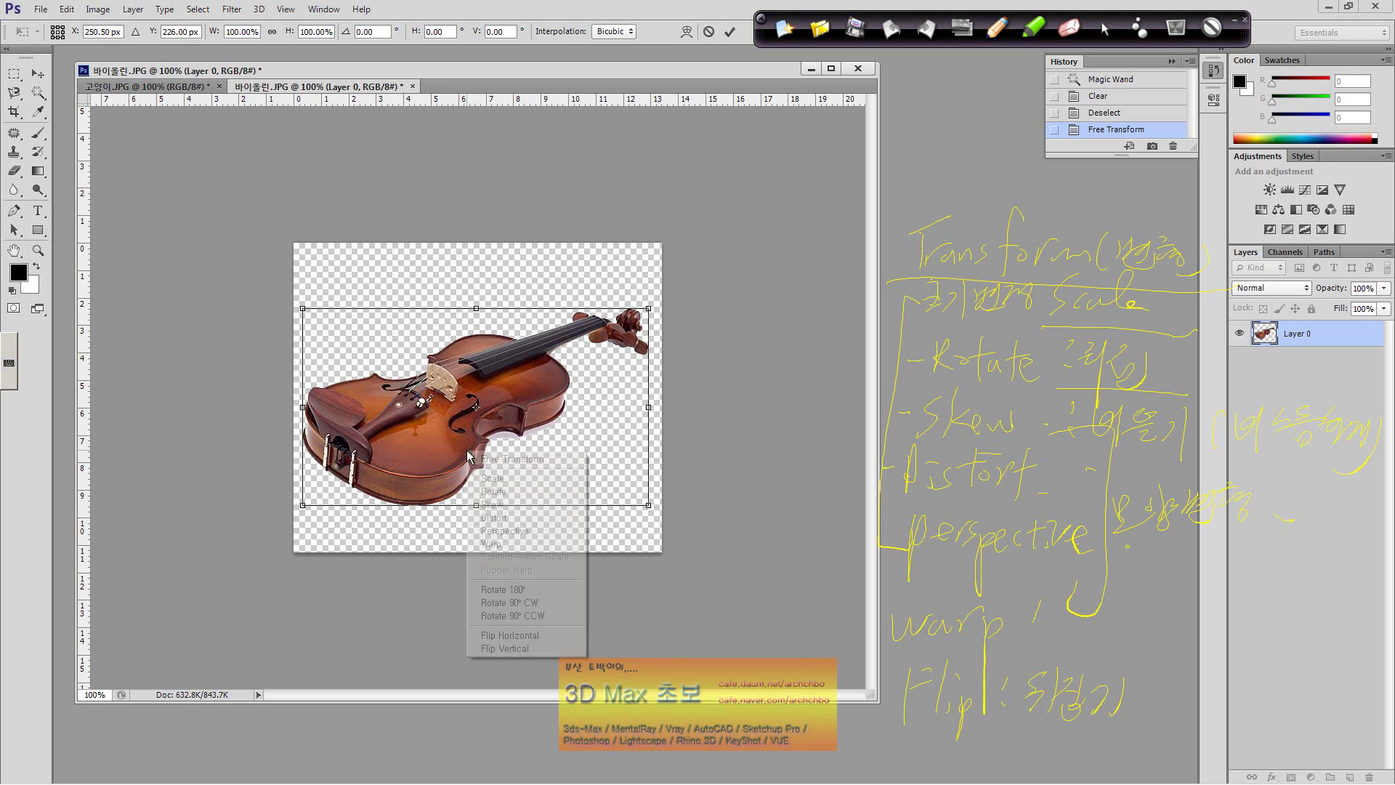
left_click(536, 649)
key("ctrl+z")
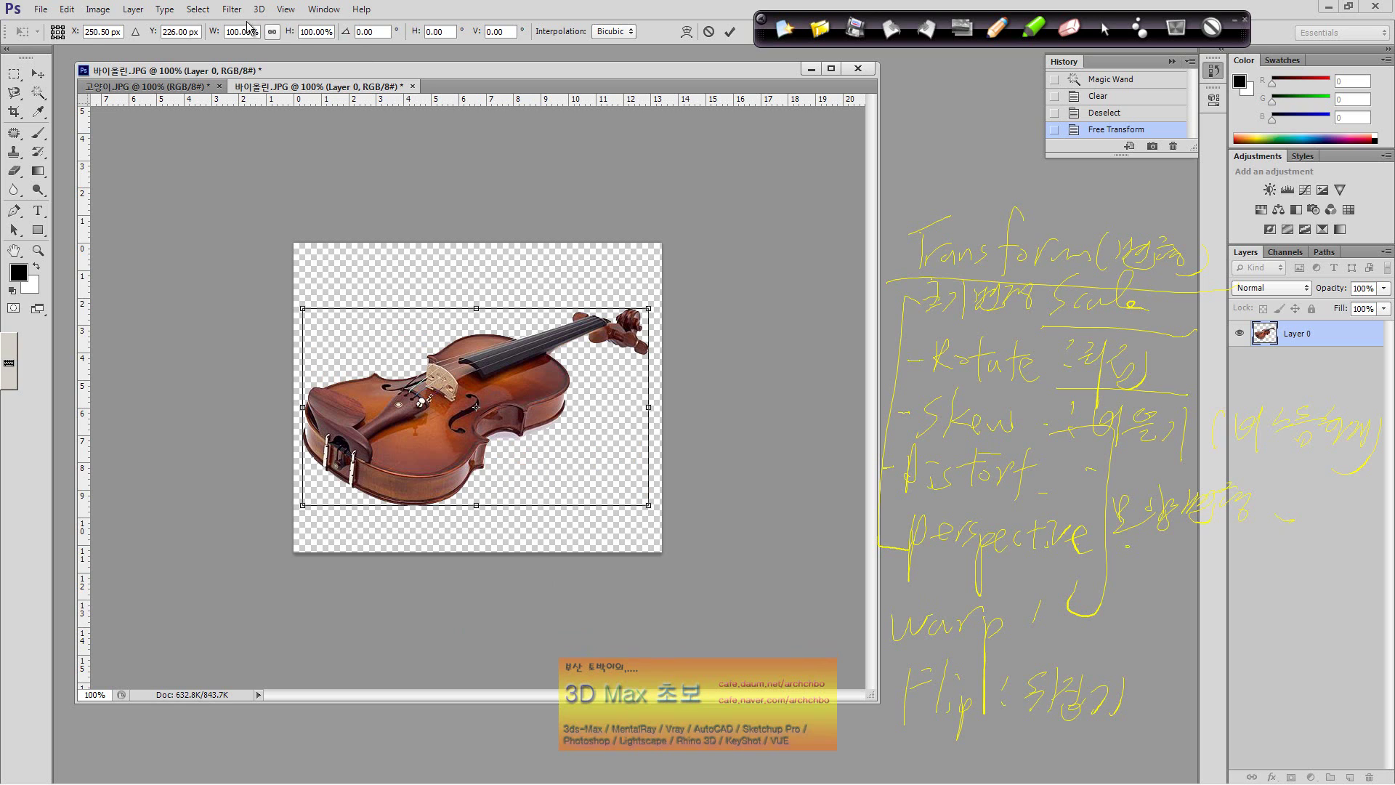
Step: Examine the list of available Transform operations, and close the active Free Transform on the violin
left_click(66, 8)
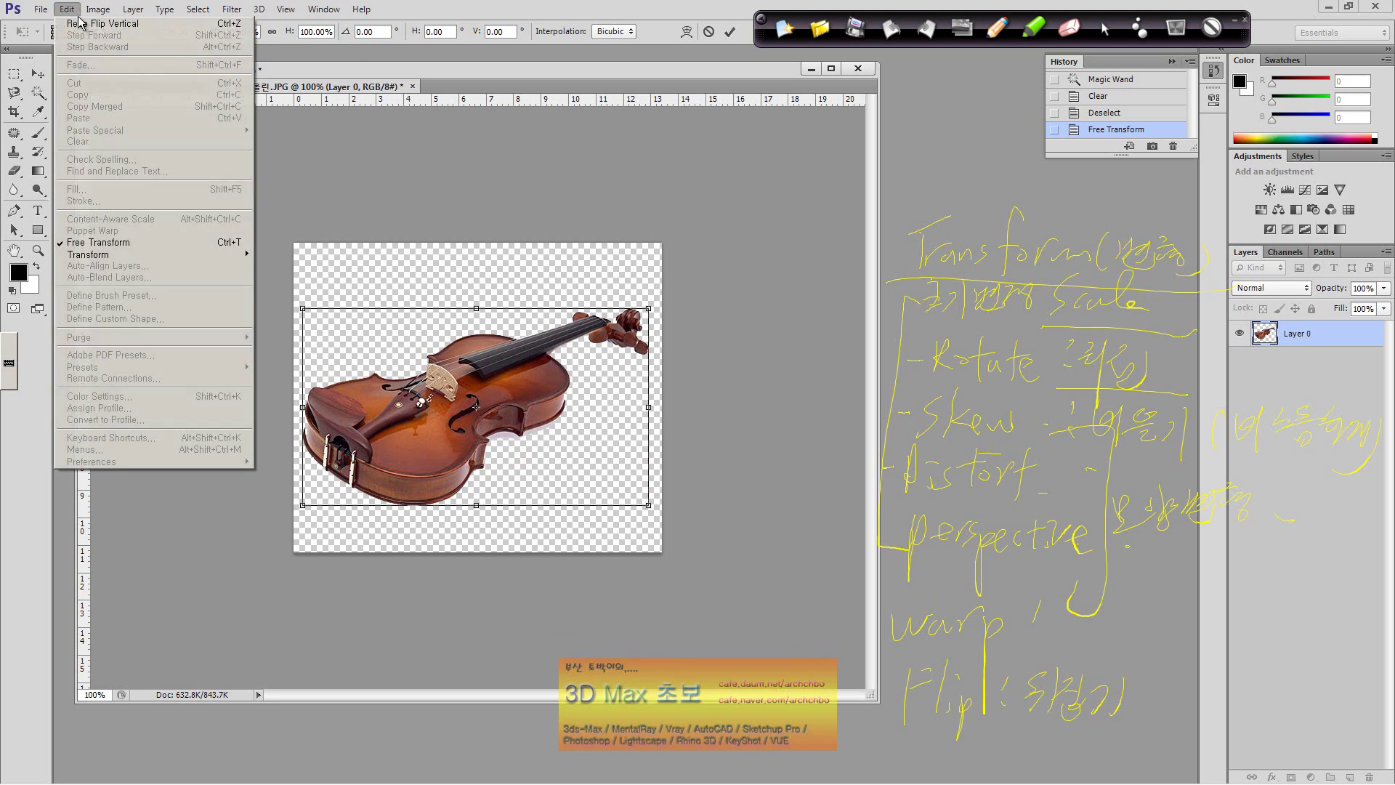
mouse_move(164, 260)
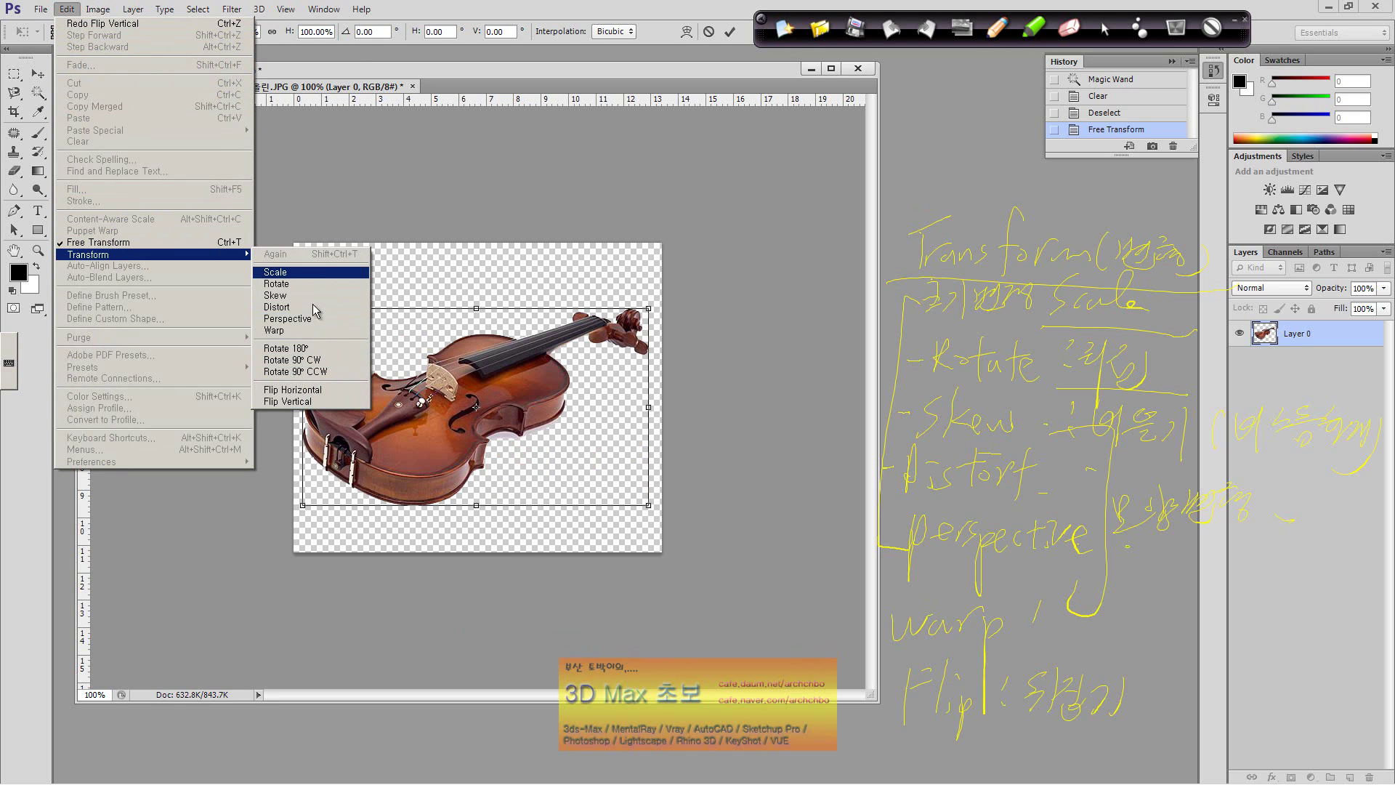
left_click(479, 435)
key("Return")
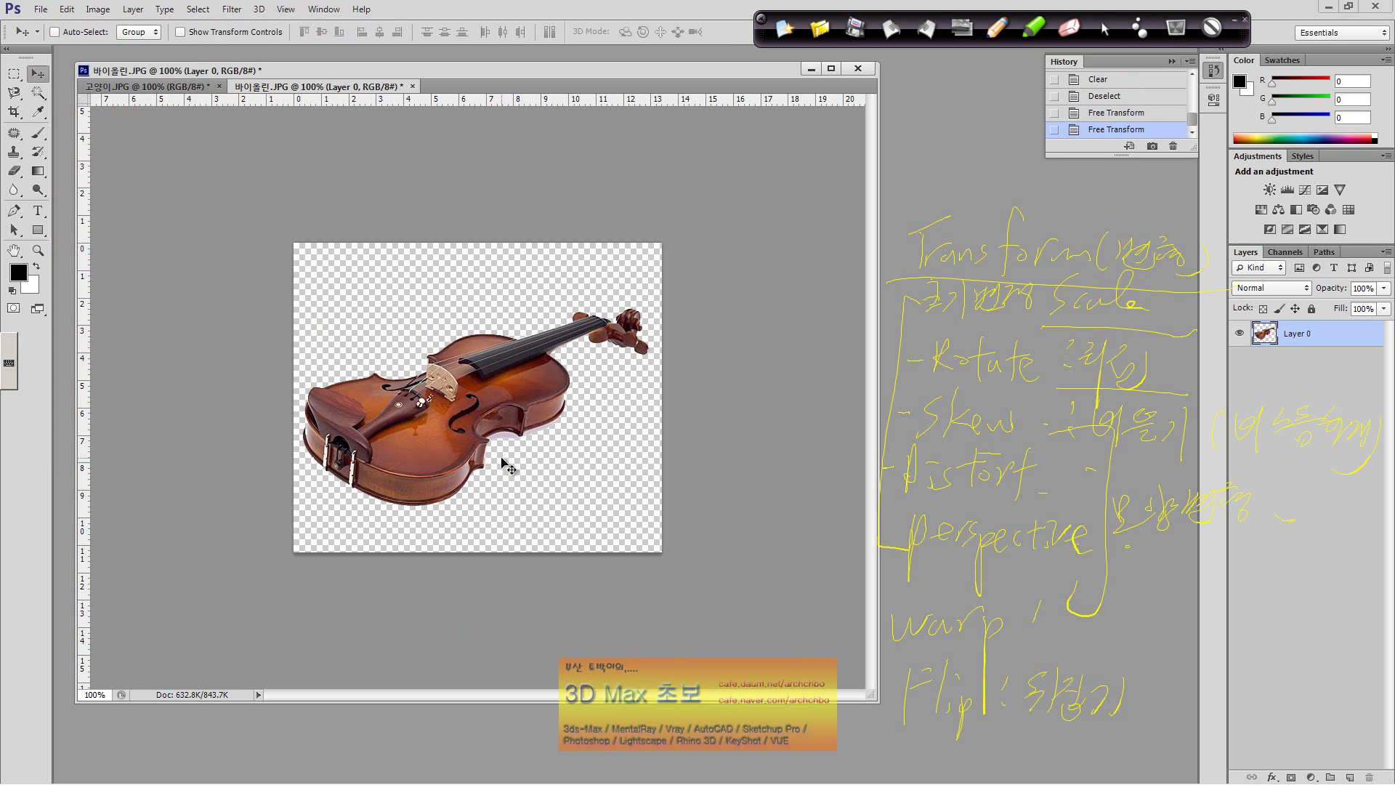
Step: Scale the violin down from its upper-right corner to about 95% width and 97% height, and apply the transform
key("ctrl+t")
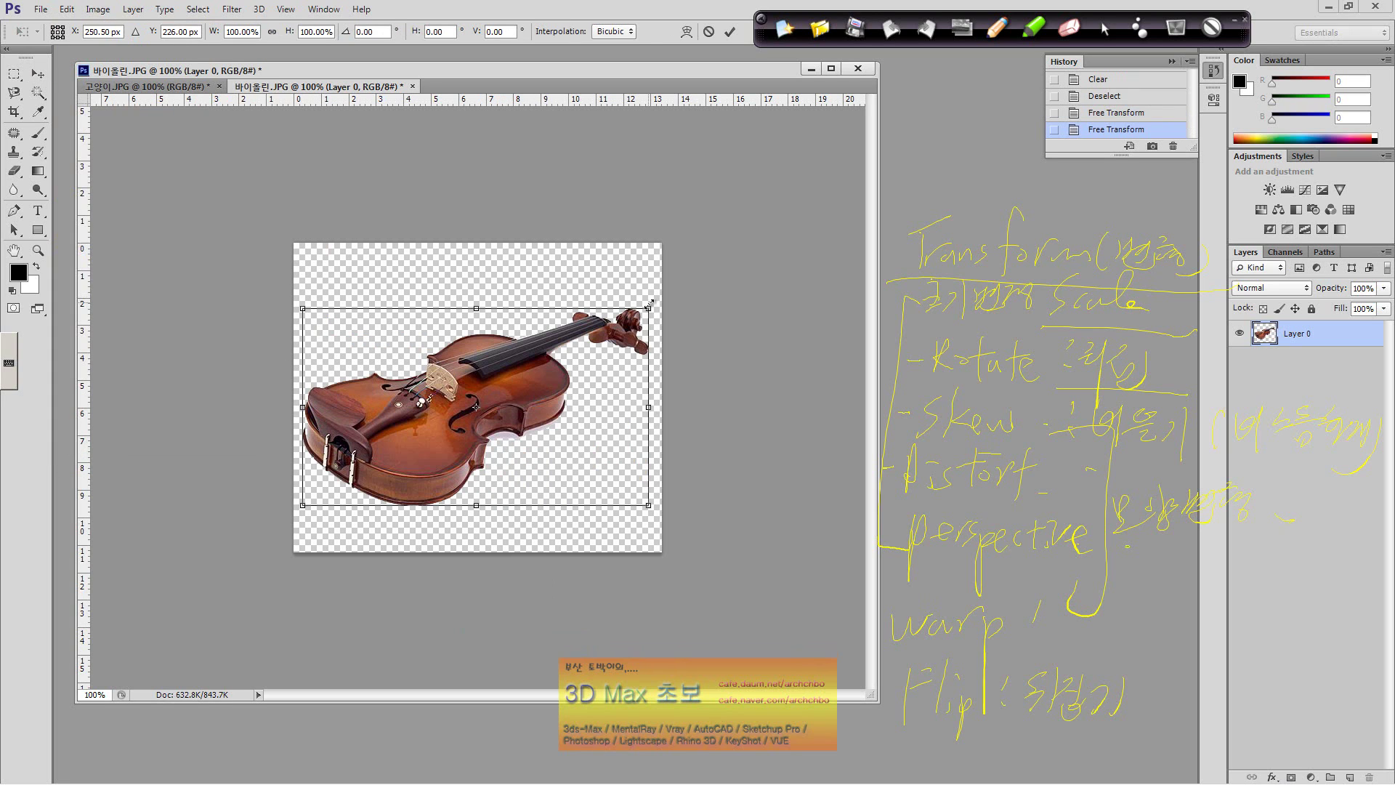
mouse_move(651, 305)
left_mouse_down()
mouse_move(687, 239)
mouse_move(640, 299)
left_mouse_up()
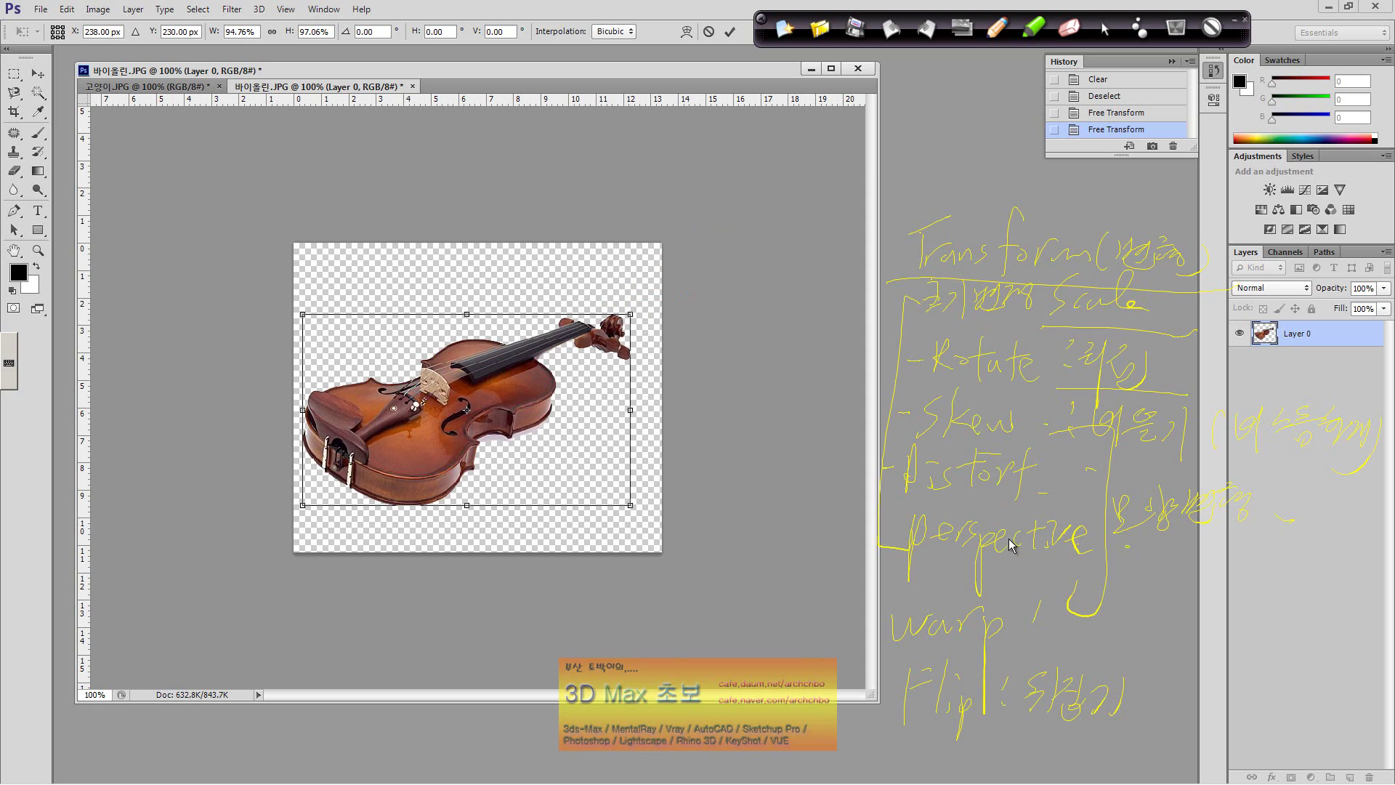
right_click(460, 396)
left_click(609, 441)
key("Return")
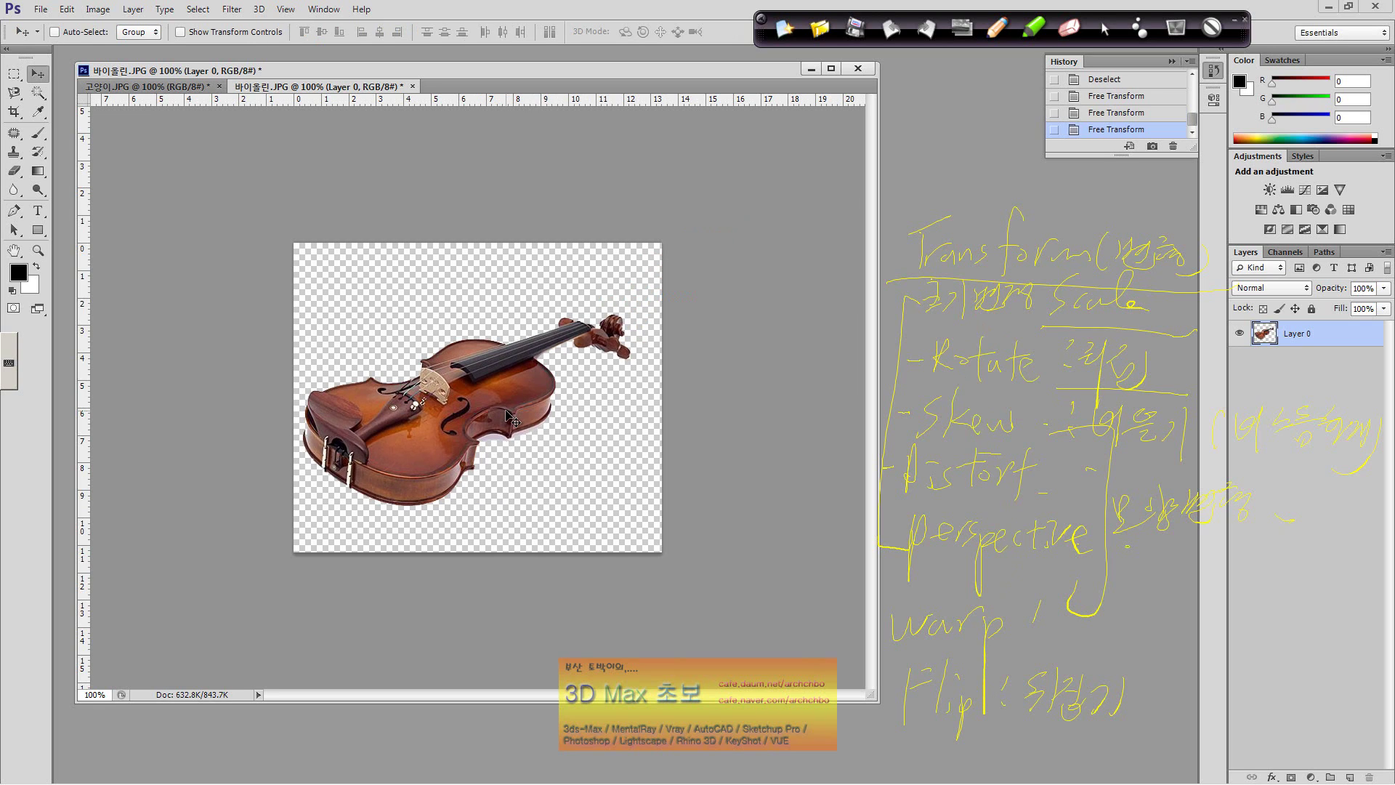